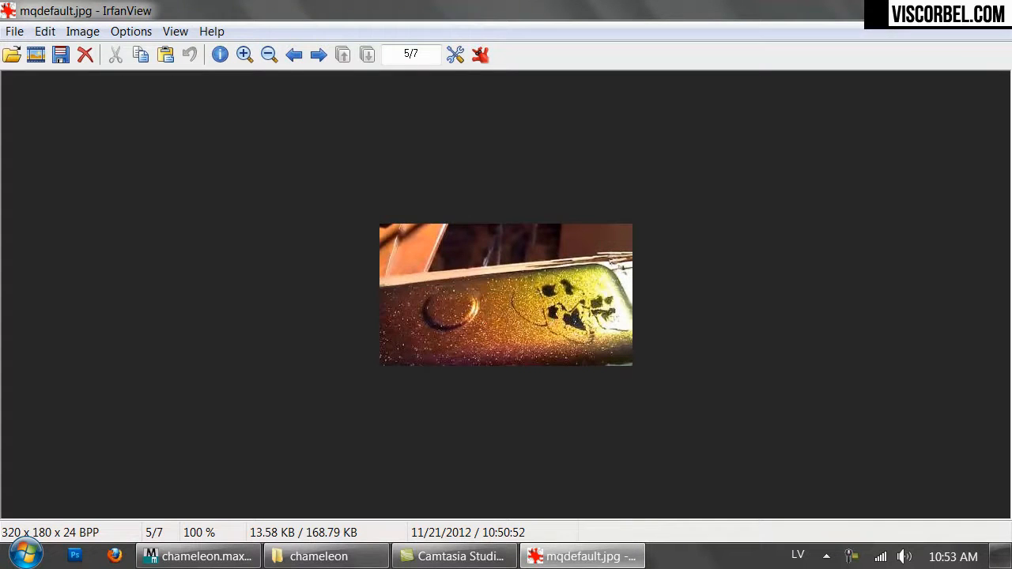
# Close the mqdefault.jpg reference photo and view flop310.jpg to study how the chameleon paint shifts colour
pyautogui.press('Escape')
pyautogui.click(258, 362)
pyautogui.doubleClick(408, 136)
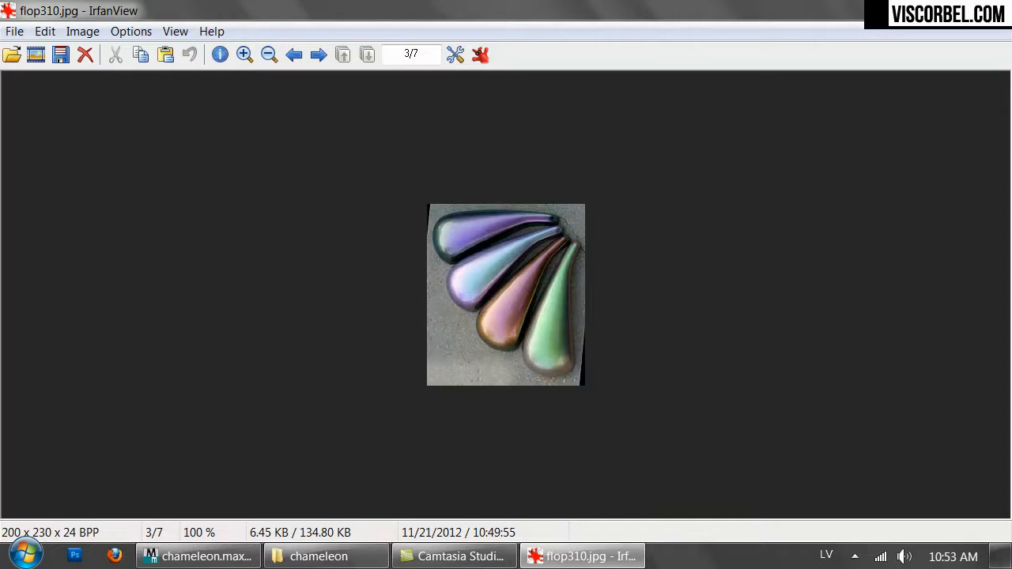
pyautogui.press('Escape')
pyautogui.moveTo(295, 378); pyautogui.dragTo(477, 411)
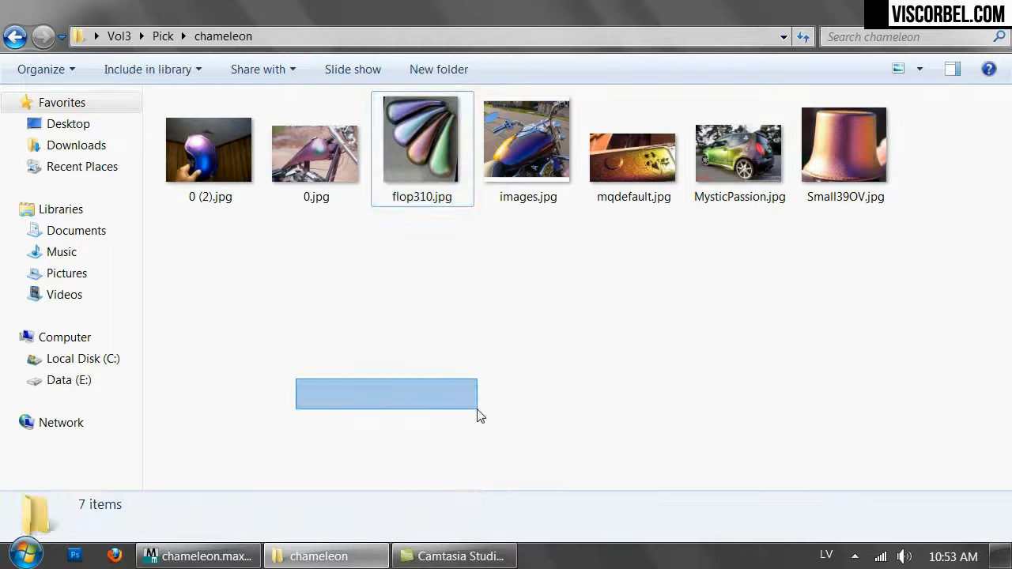
pyautogui.moveTo(411, 327); pyautogui.dragTo(542, 442)
pyautogui.moveTo(485, 287); pyautogui.dragTo(616, 398)
# View the reference photos Small39OV.jpg and 0 (2).jpg from the chameleon folder, closing each one
pyautogui.doubleClick(849, 157)
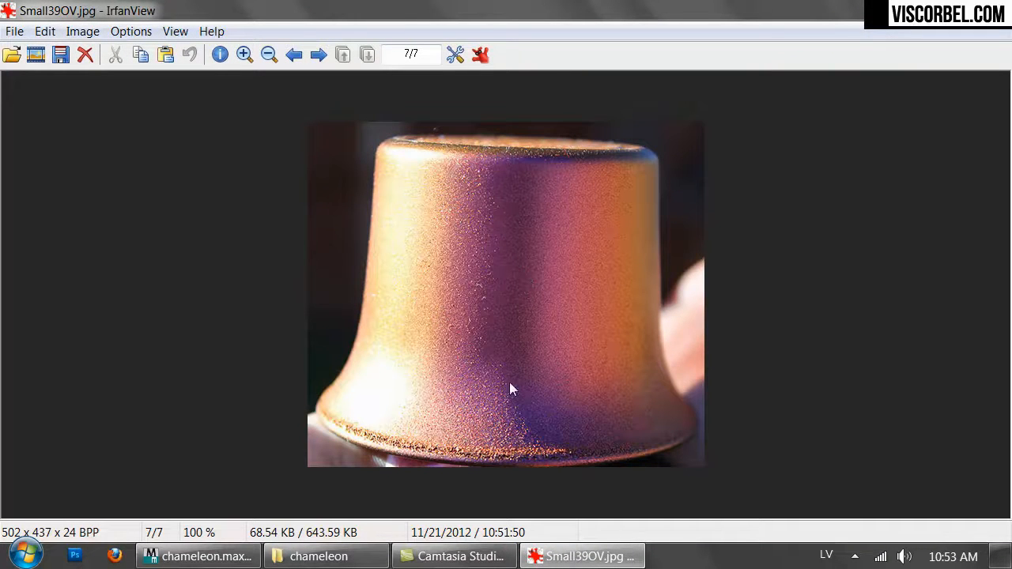
pyautogui.press('Escape')
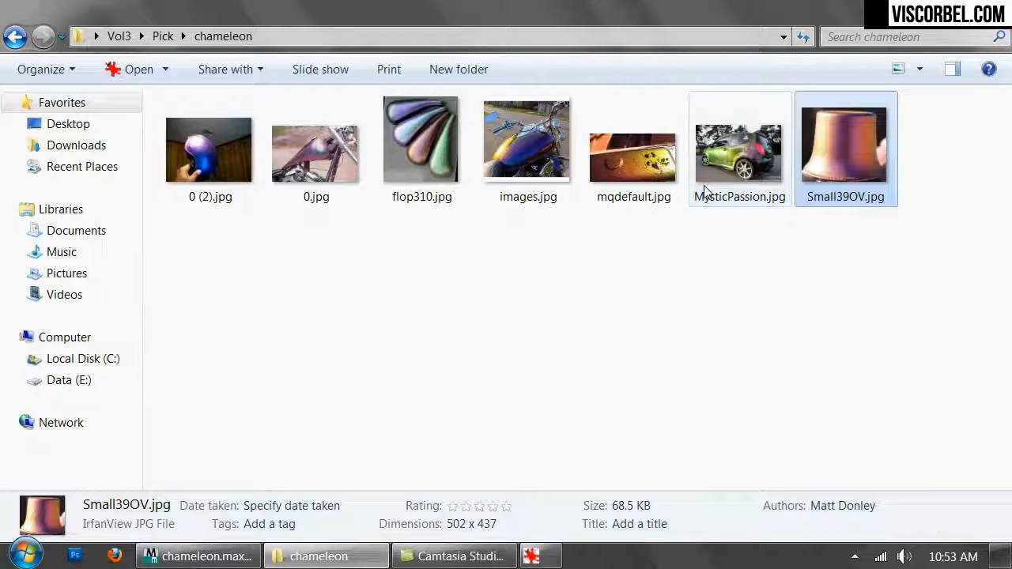
pyautogui.doubleClick(226, 174)
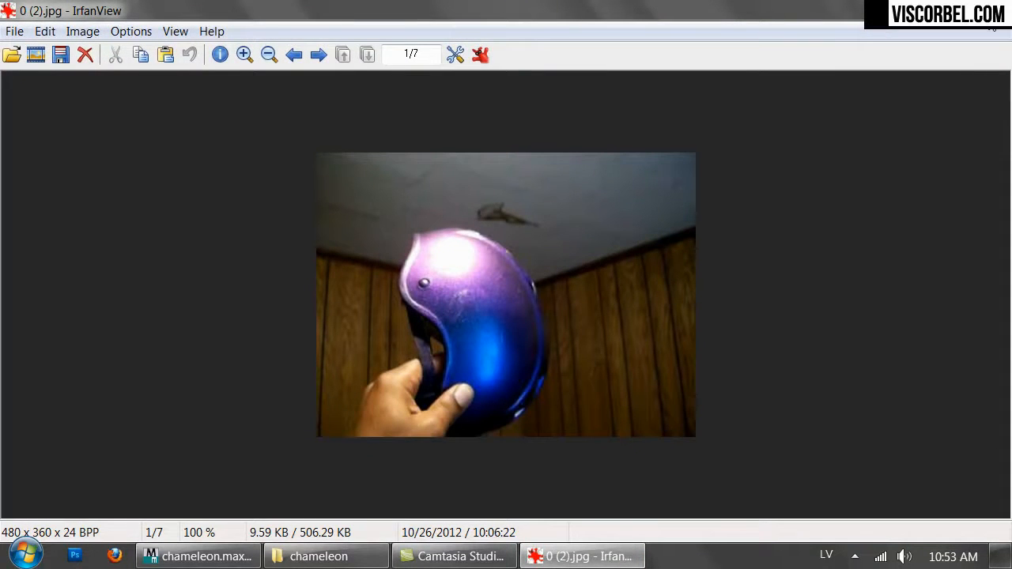
pyautogui.press('Escape')
pyautogui.moveTo(272, 362); pyautogui.dragTo(498, 405)
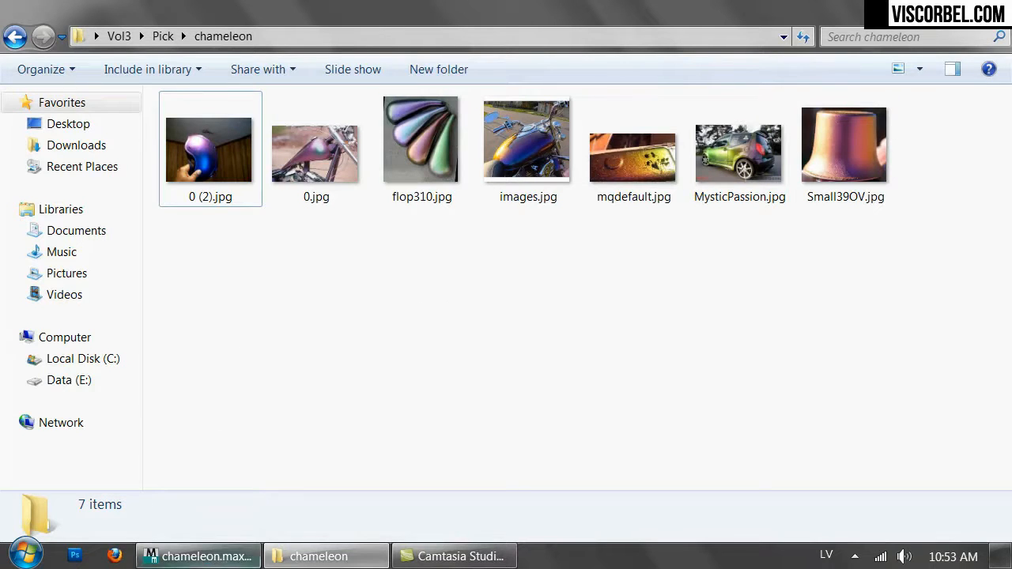
# Switch to the chameleon.max scene in 3ds Max, select the curved object and open the Material Editor
pyautogui.click(198, 556)
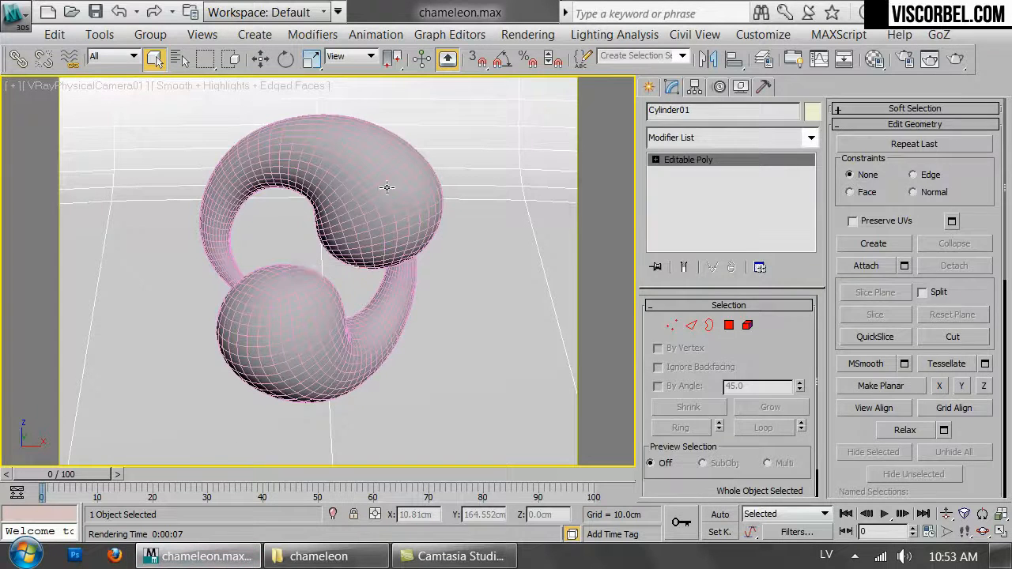
pyautogui.click(387, 188)
pyautogui.click(873, 58)
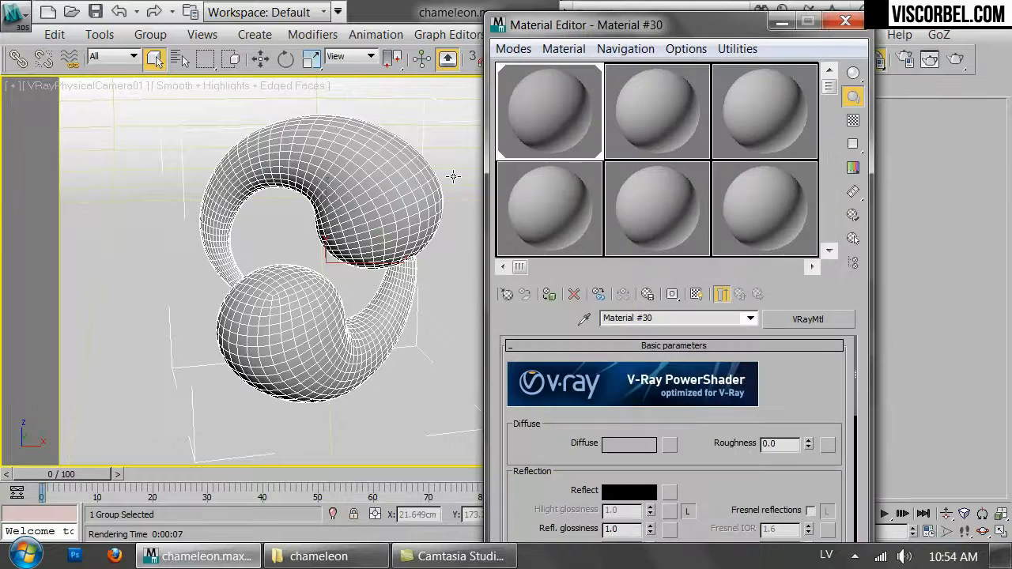
# Add a Falloff map to the diffuse of Material #30 and set its front colour to light green
pyautogui.click(669, 445)
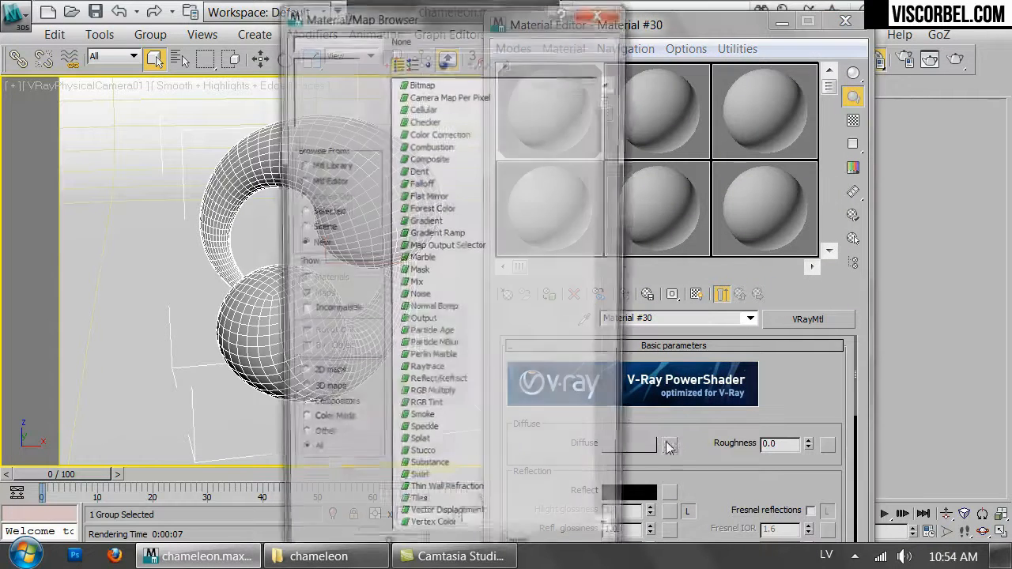
pyautogui.doubleClick(423, 184)
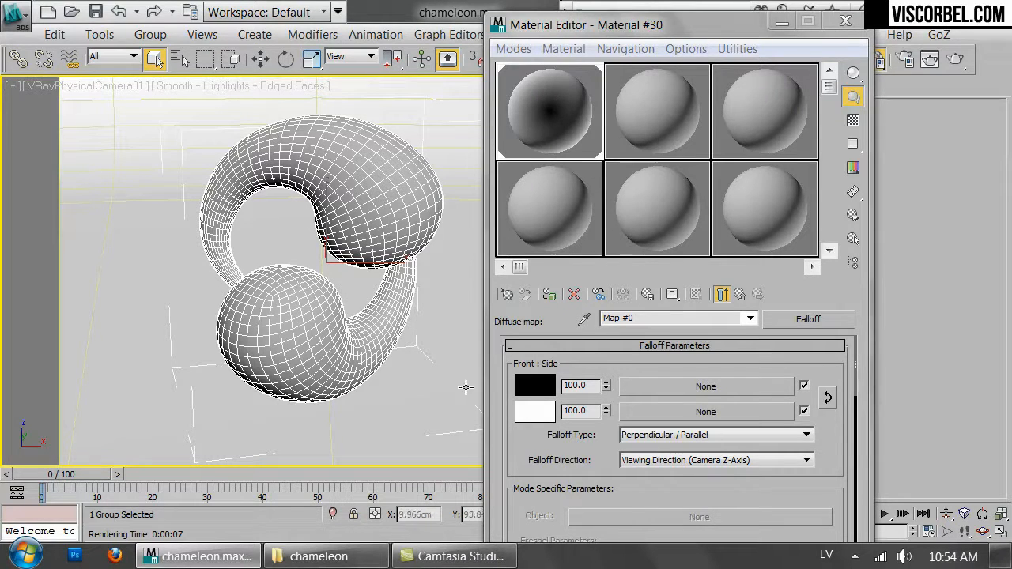
pyautogui.click(536, 383)
pyautogui.click(609, 171)
pyautogui.moveTo(675, 188); pyautogui.dragTo(704, 189)
pyautogui.click(679, 207)
pyautogui.click(605, 168)
pyautogui.click(680, 270)
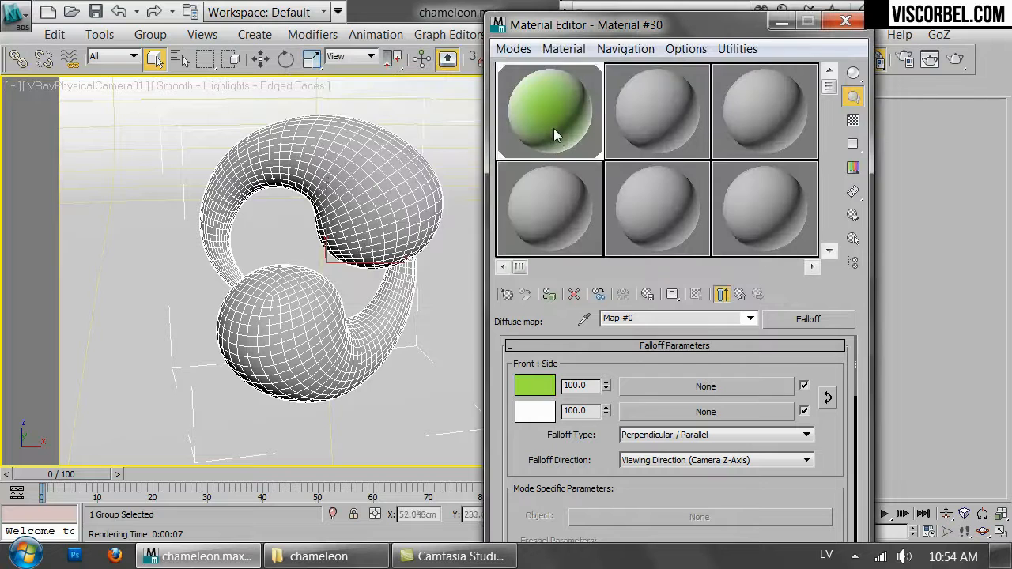
# Set the Falloff map's side colour to blue with hue 150, saturation 249 and value 137
pyautogui.click(540, 413)
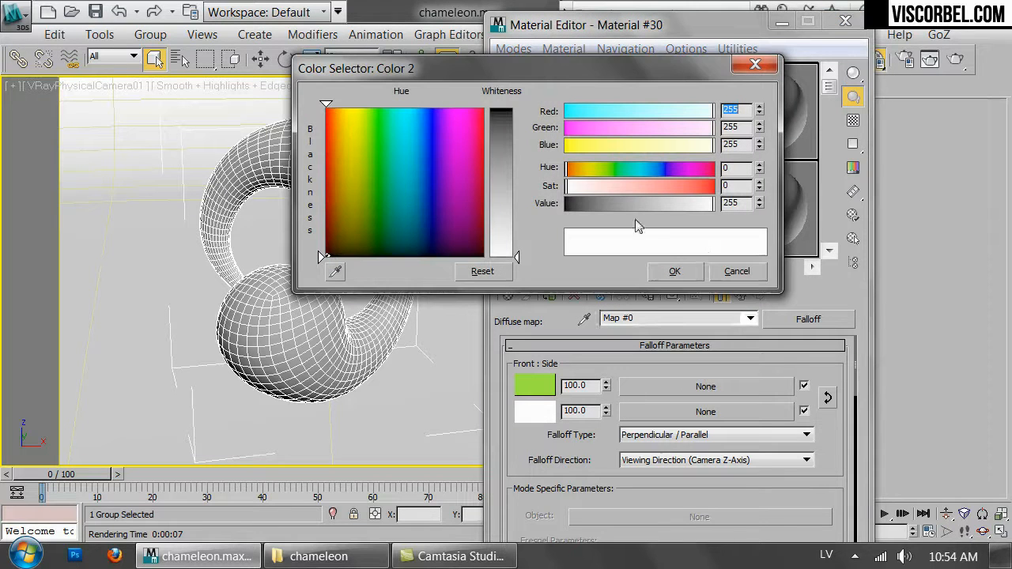
pyautogui.click(662, 167)
pyautogui.click(697, 186)
pyautogui.moveTo(642, 204); pyautogui.dragTo(646, 212)
pyautogui.click(652, 168)
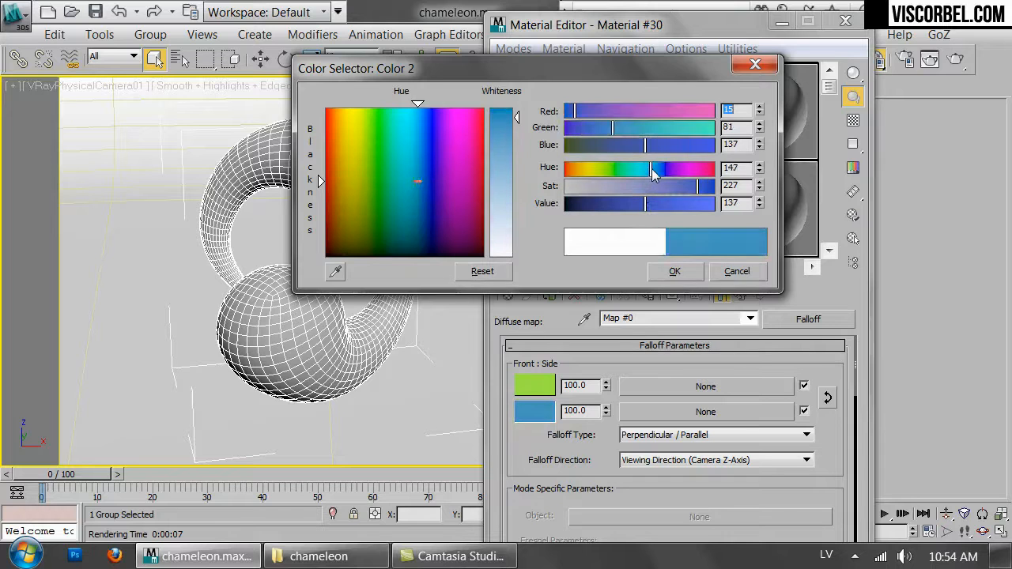
pyautogui.click(705, 189)
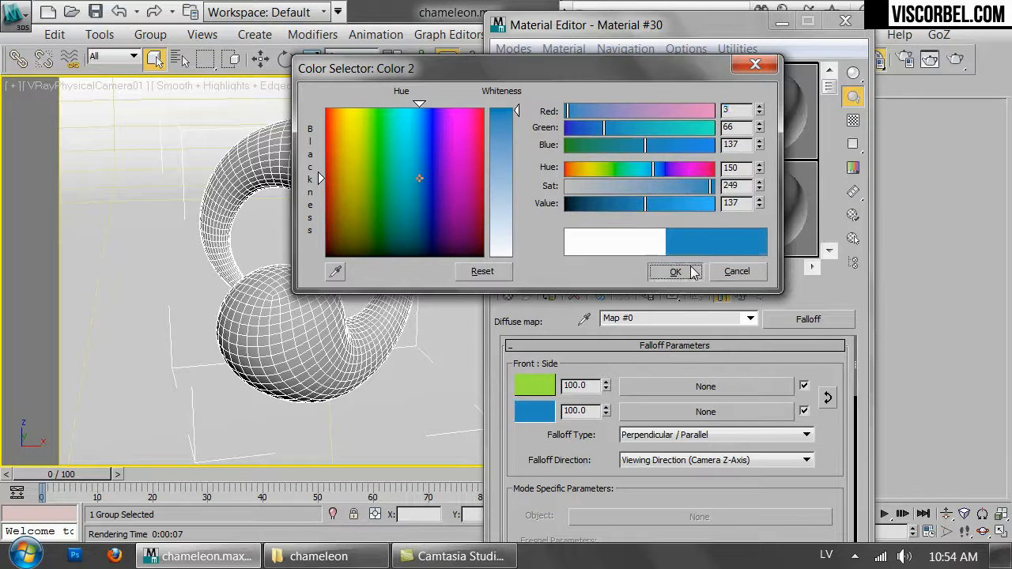
pyautogui.click(687, 272)
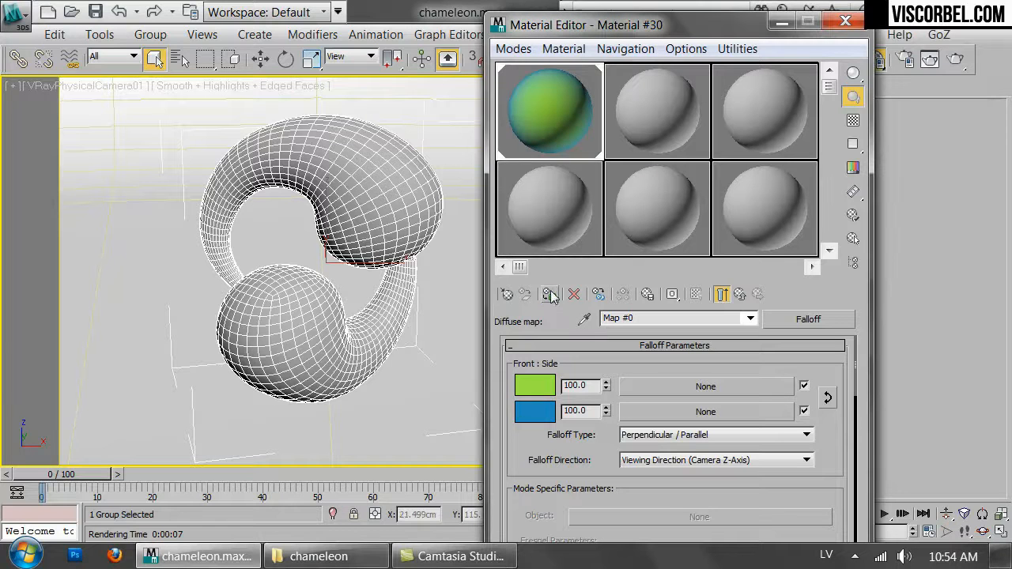
# Test-render the camera view to check the green-blue falloff, and close the render and message windows
pyautogui.click(955, 58)
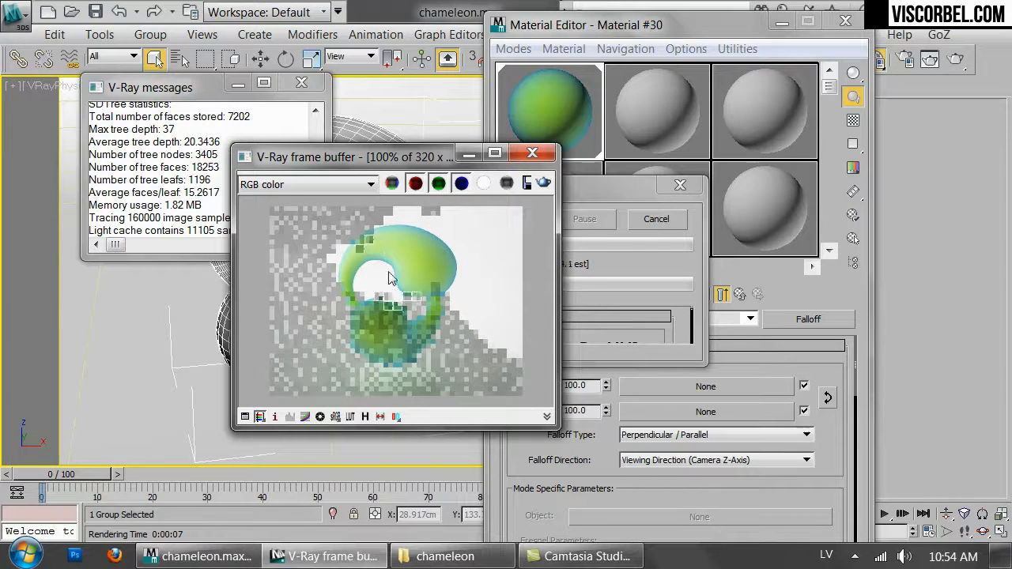
pyautogui.click(656, 219)
pyautogui.click(533, 152)
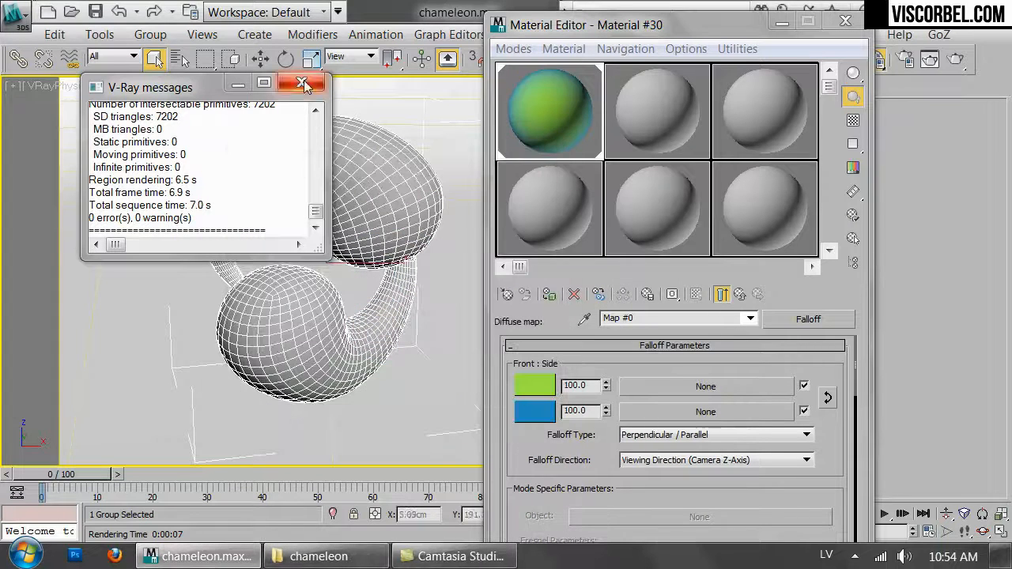
pyautogui.click(305, 84)
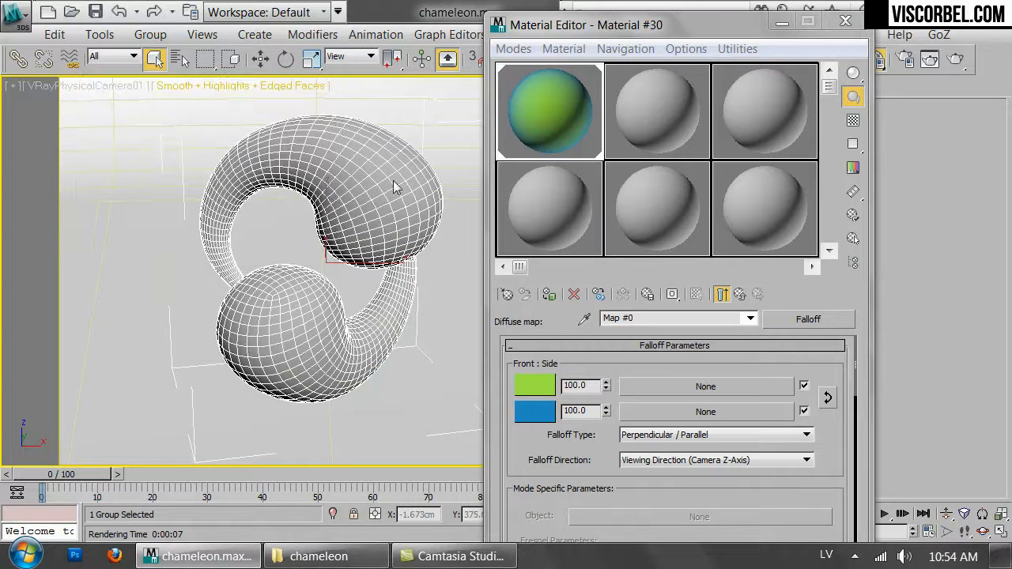
pyautogui.click(305, 85)
# Rotate the curved object about its vertical axis for a second test render and turn it roughly back
pyautogui.click(254, 283)
pyautogui.press('e')
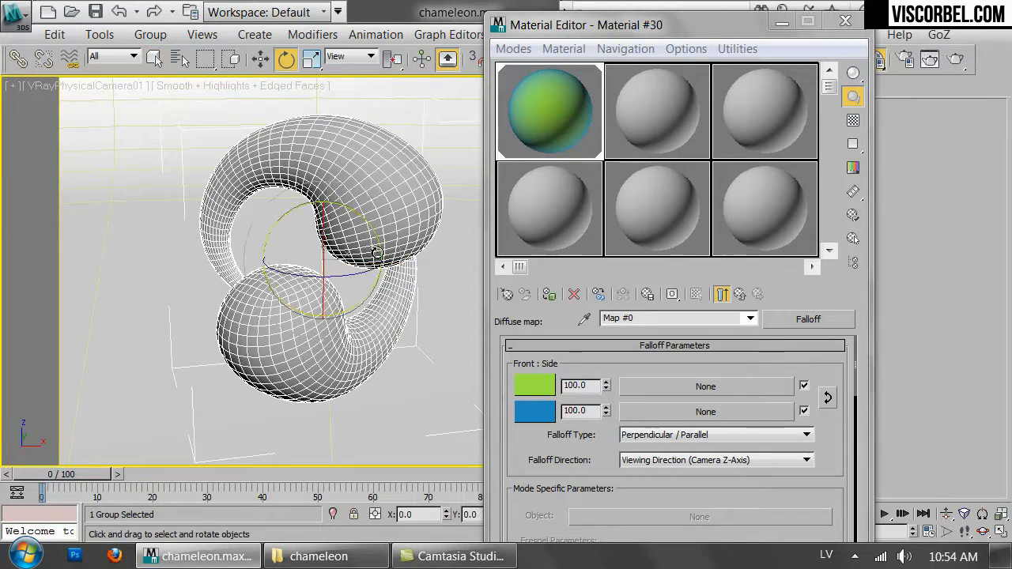
pyautogui.moveTo(371, 264); pyautogui.dragTo(290, 282)
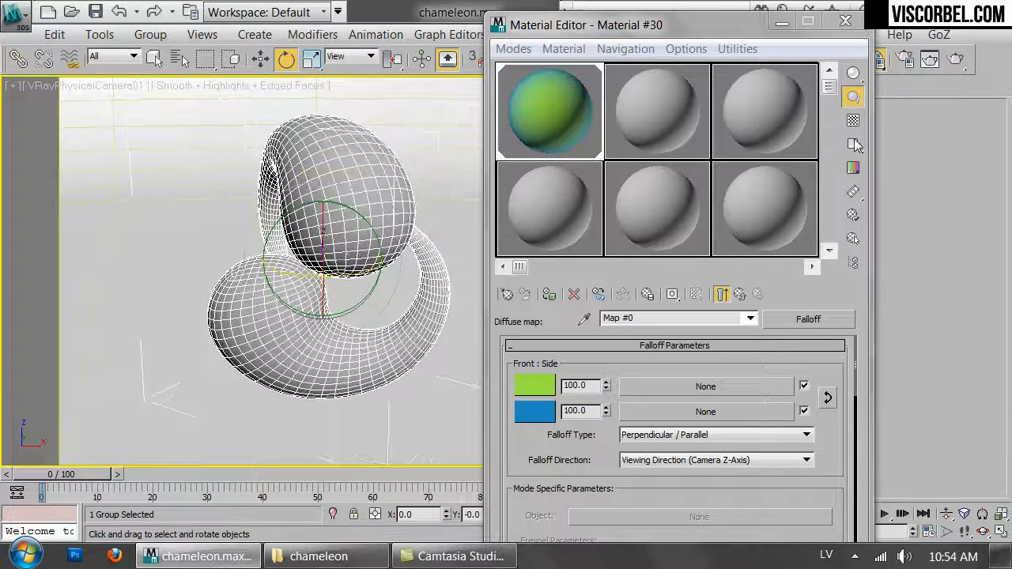
pyautogui.hotkey('shift', 'q')
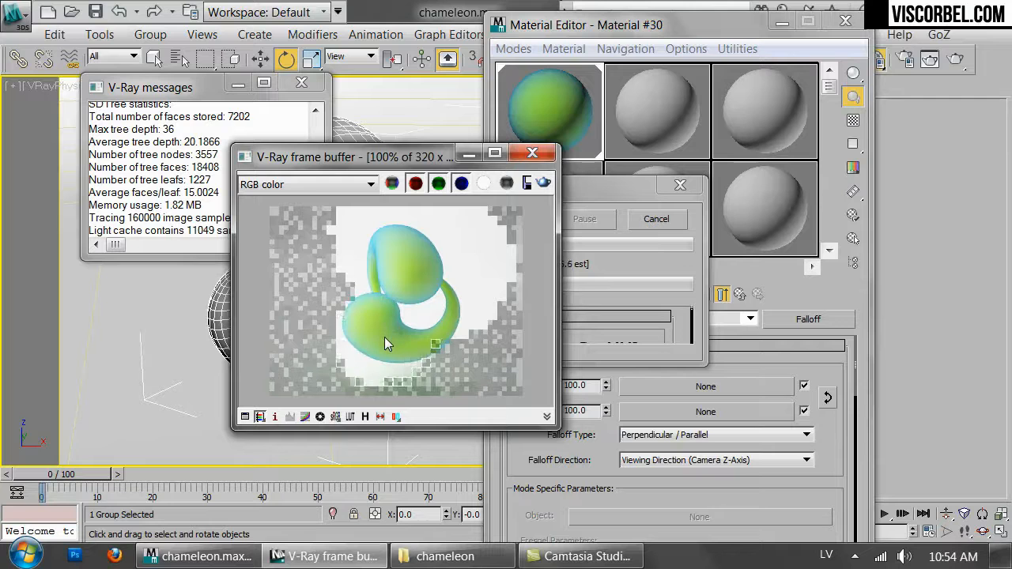
pyautogui.click(625, 224)
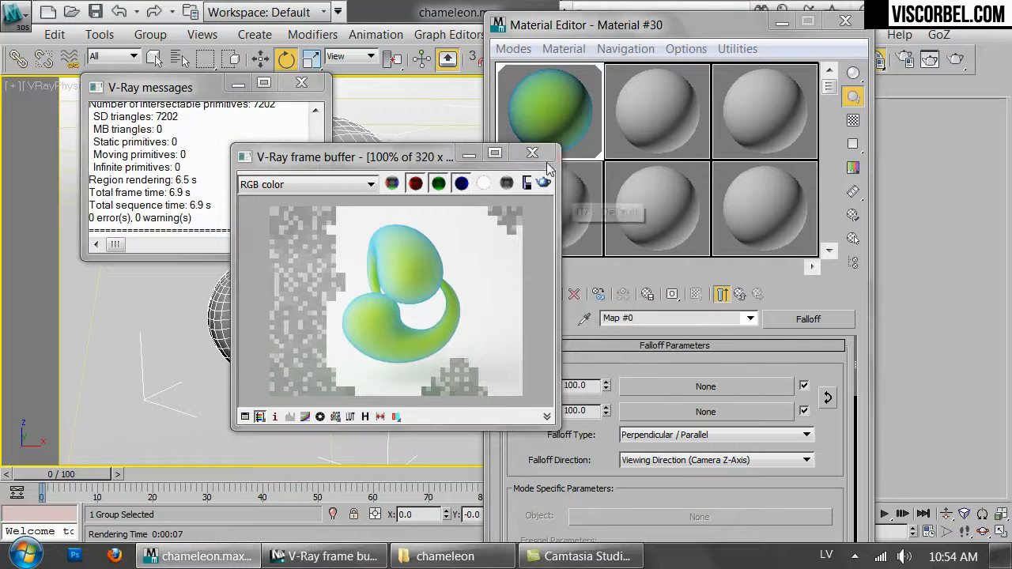
pyautogui.click(532, 152)
pyautogui.click(302, 82)
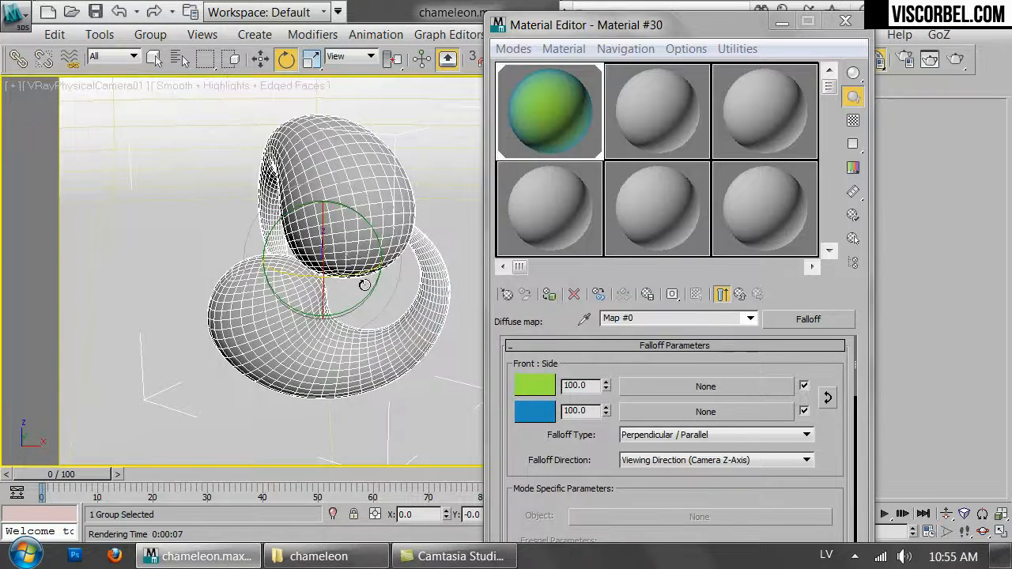
pyautogui.keyDown('alt'); pyautogui.moveTo(388, 277); pyautogui.dragTo(459, 304, button='middle'); pyautogui.keyUp('alt')
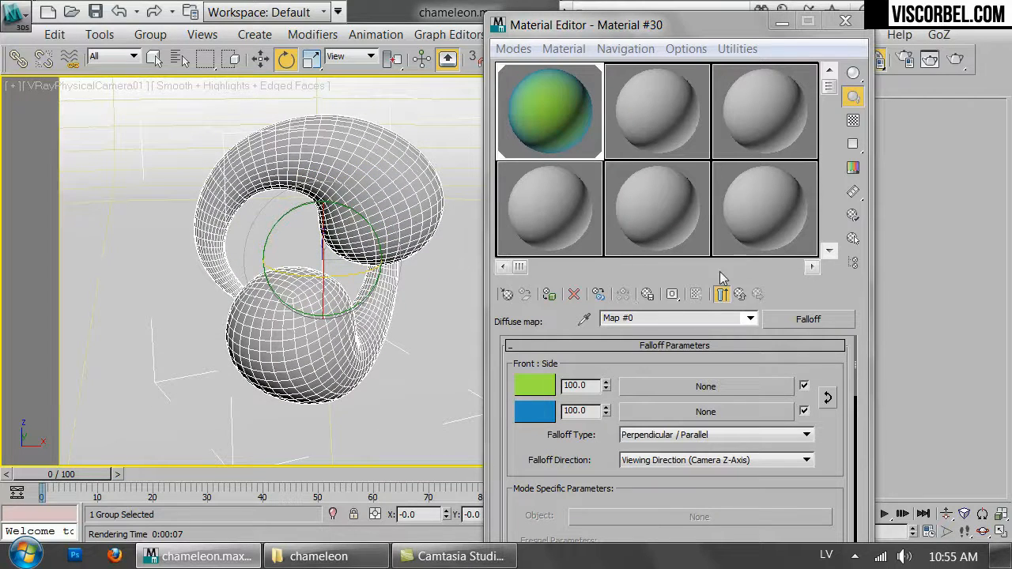
# Return to the top level of Material #30 and change its type to VRayCarPaintMtl
pyautogui.click(750, 299)
pyautogui.click(749, 298)
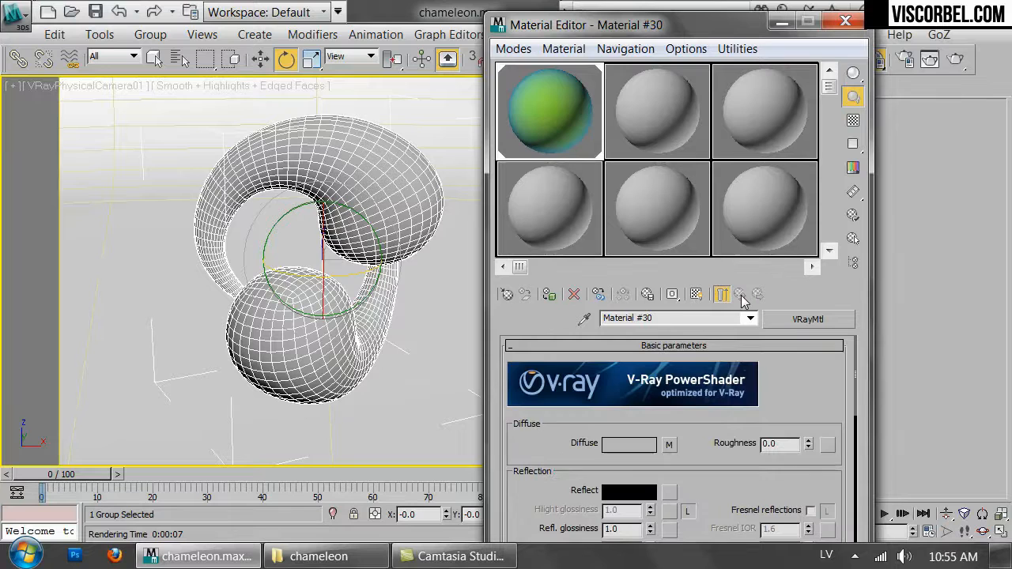
pyautogui.click(800, 322)
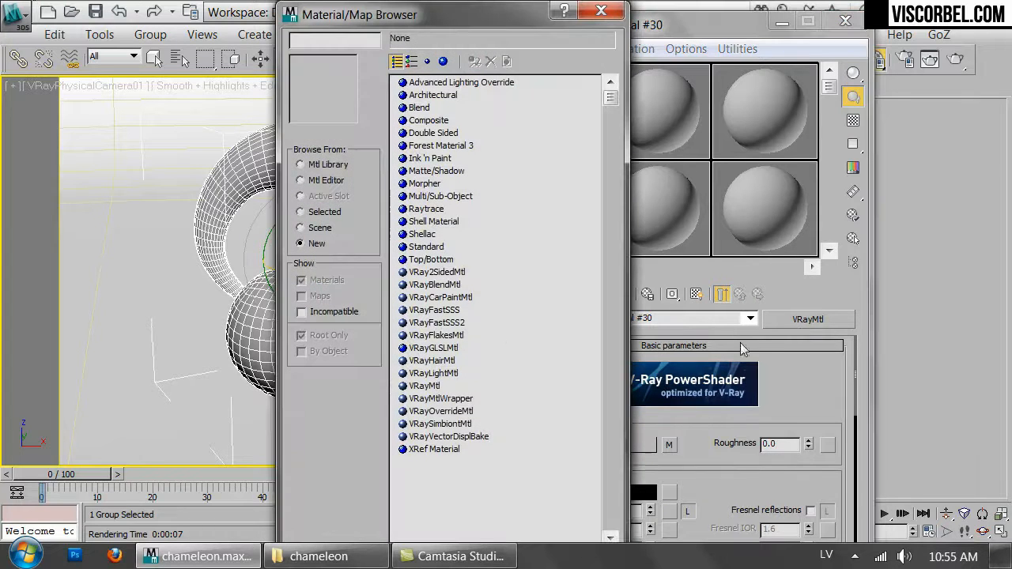
pyautogui.doubleClick(459, 297)
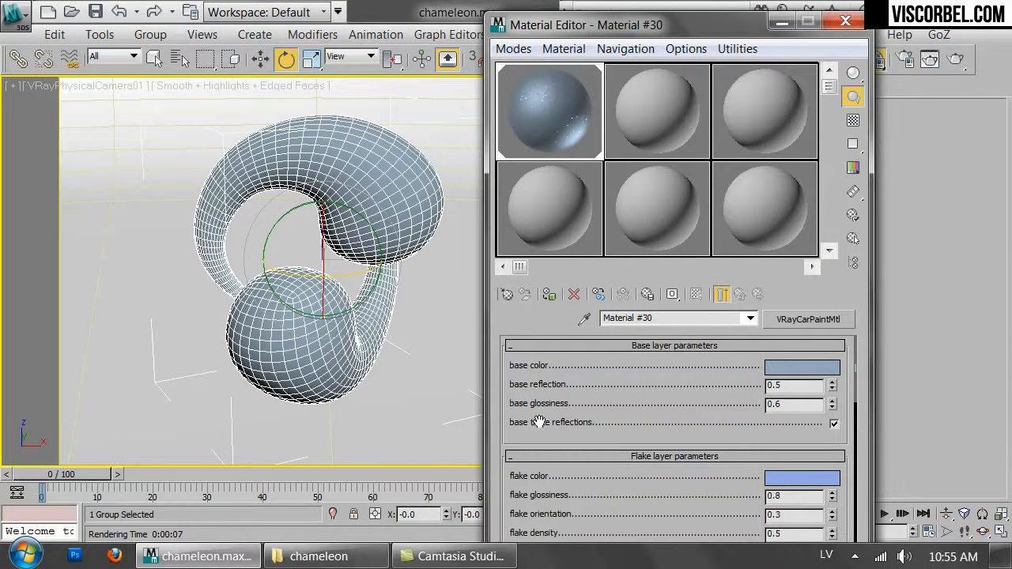
# Examine the base, flake and coat layer parameters of the car paint material
pyautogui.scroll(-10, 538, 422)
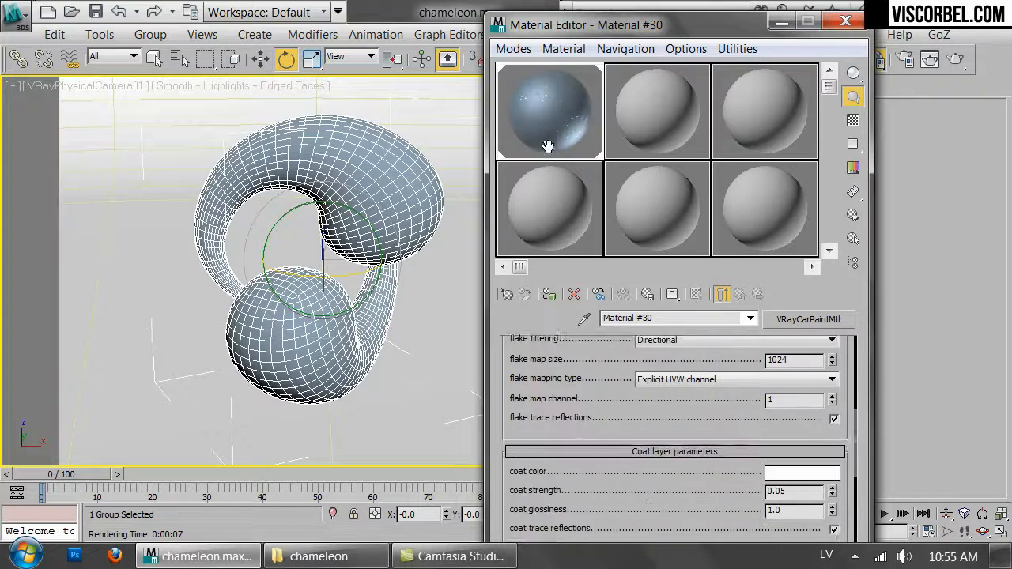
pyautogui.scroll(-5, 495, 332)
pyautogui.scroll(12, 654, 408)
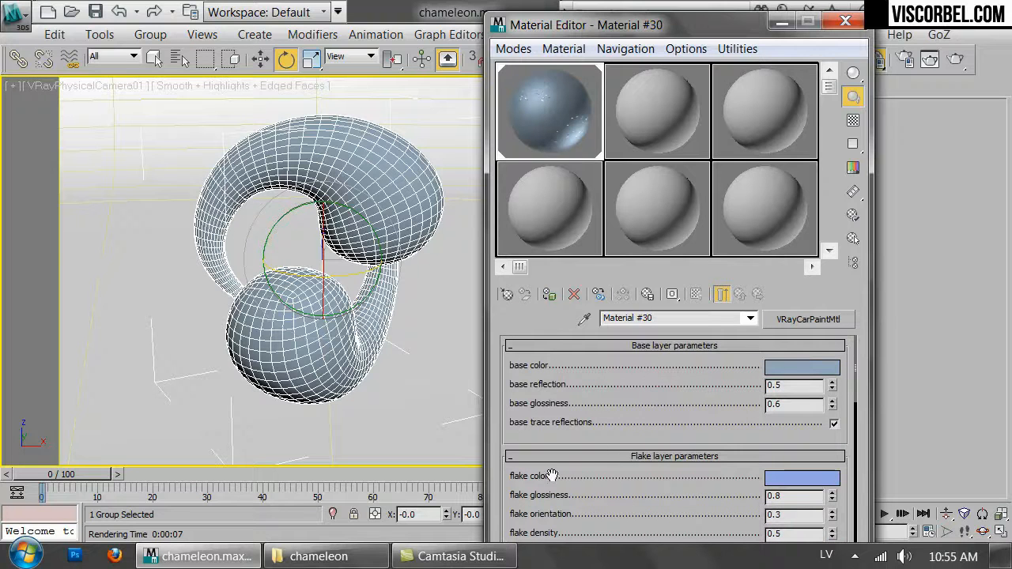
pyautogui.scroll(-5, 712, 466)
pyautogui.scroll(-3, 685, 448)
pyautogui.scroll(3, 678, 447)
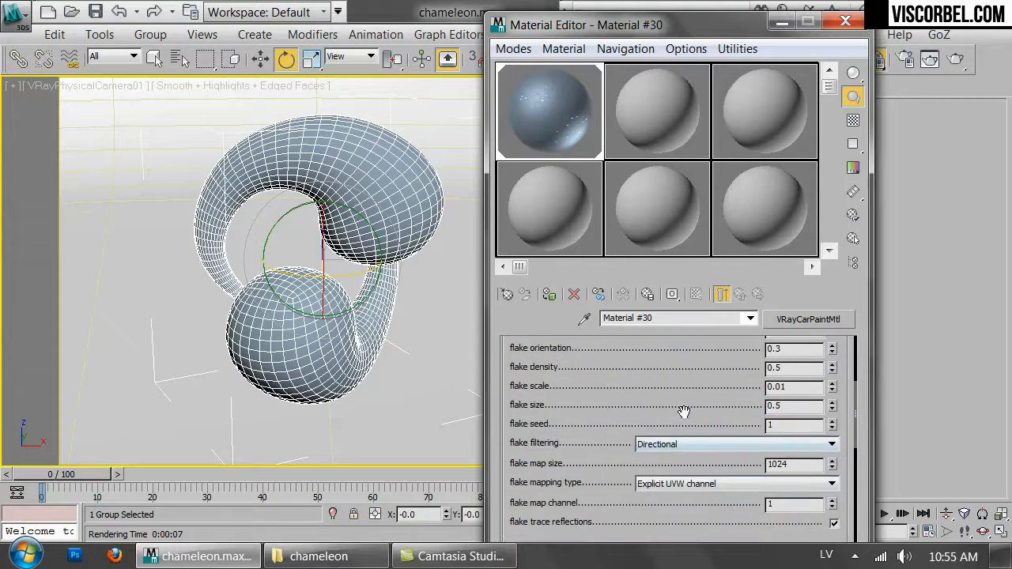
# Open an enlarged preview of Material #30, examine its flake and coat layers, and turn on the checkered sample background
pyautogui.doubleClick(572, 101)
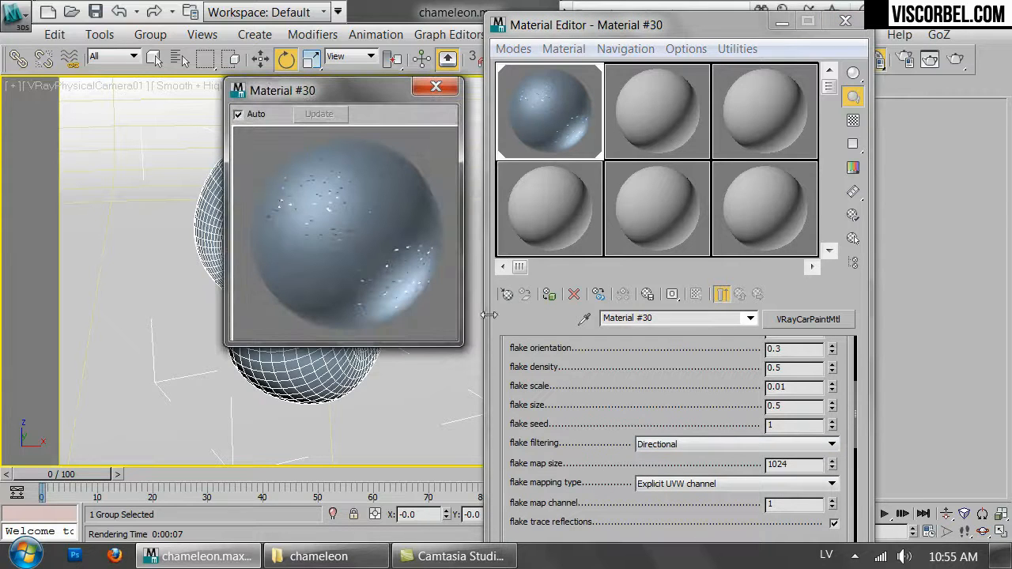
pyautogui.moveTo(454, 342); pyautogui.dragTo(500, 384)
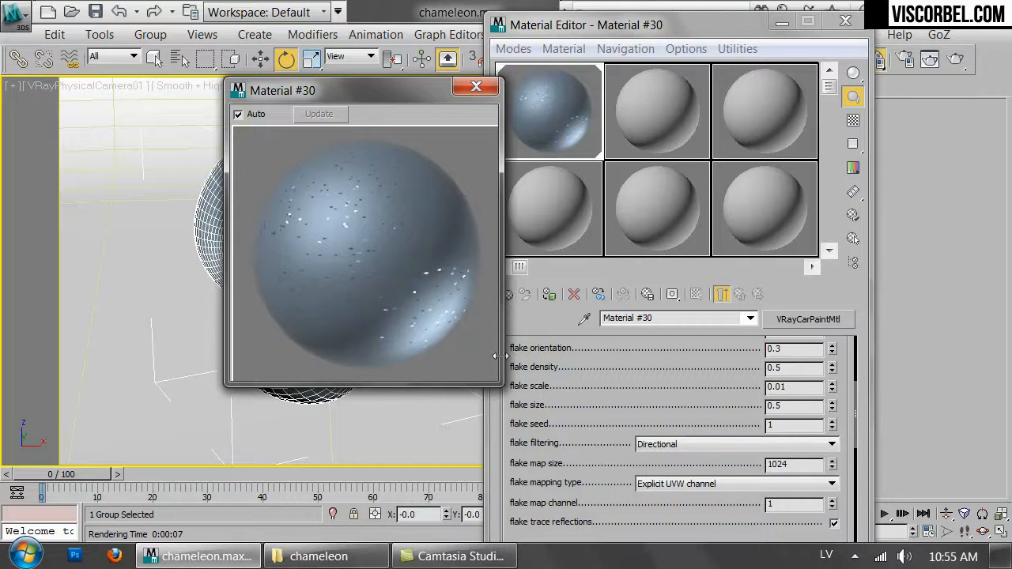
pyautogui.moveTo(588, 364)
pyautogui.mouseDown()
pyautogui.moveTo(591, 535)
pyautogui.moveTo(598, 380)
pyautogui.mouseUp()
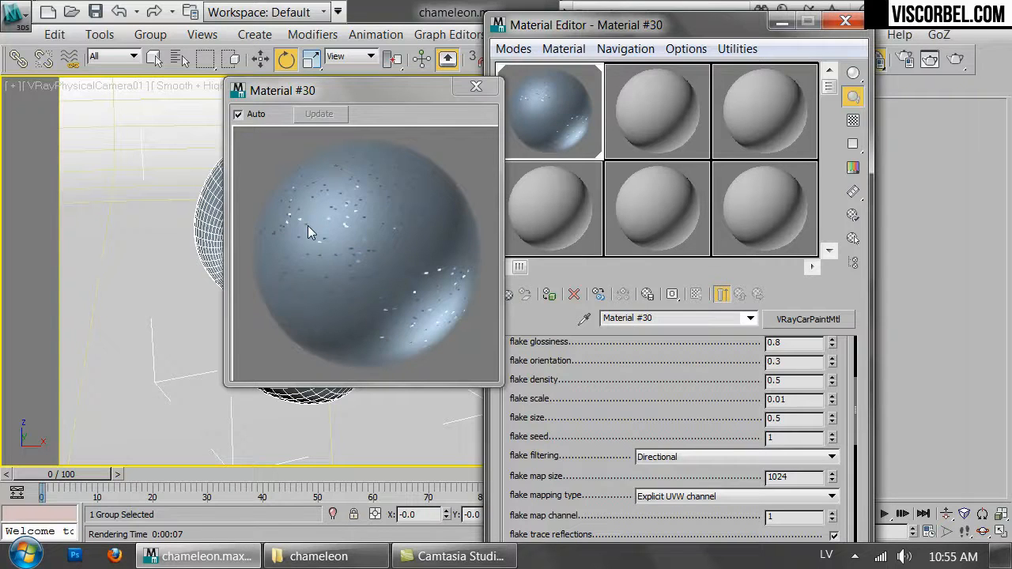
pyautogui.scroll(3, 578, 395)
pyautogui.scroll(-5, 585, 378)
pyautogui.scroll(-3, 578, 391)
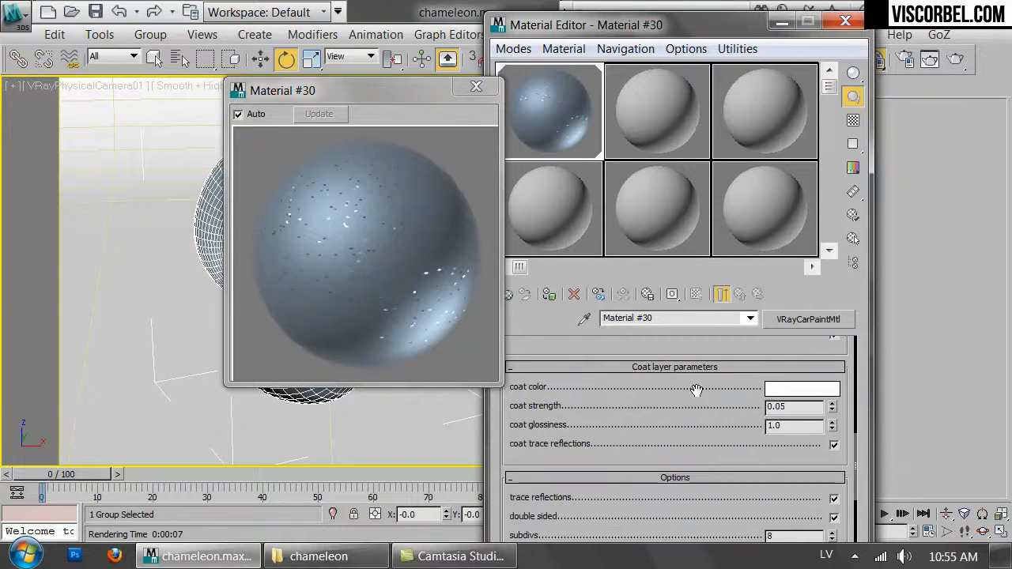
pyautogui.click(838, 121)
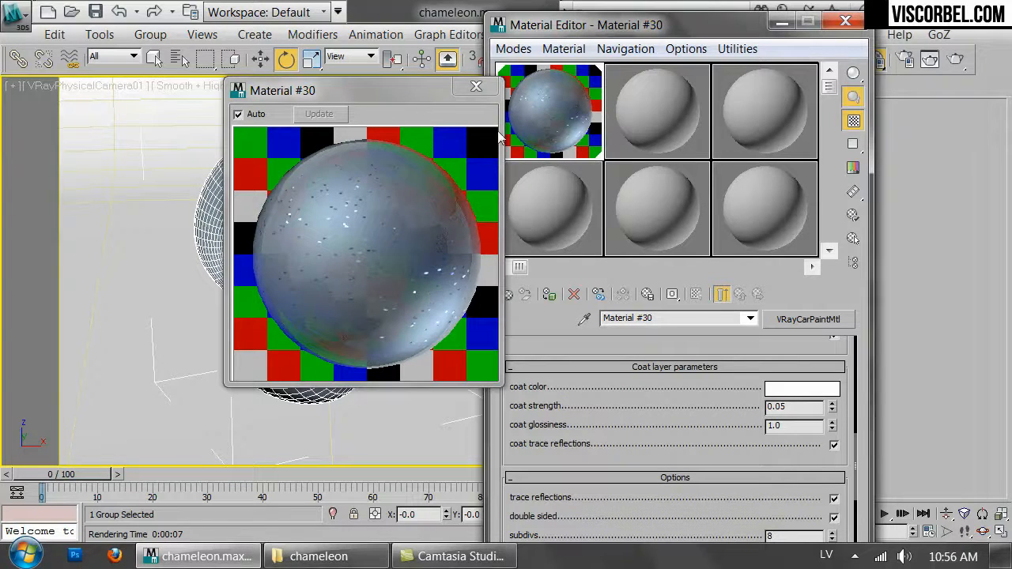
# Close the enlarged preview and assign a Falloff map to the base color of Material #30
pyautogui.click(476, 86)
pyautogui.scroll(4, 693, 340)
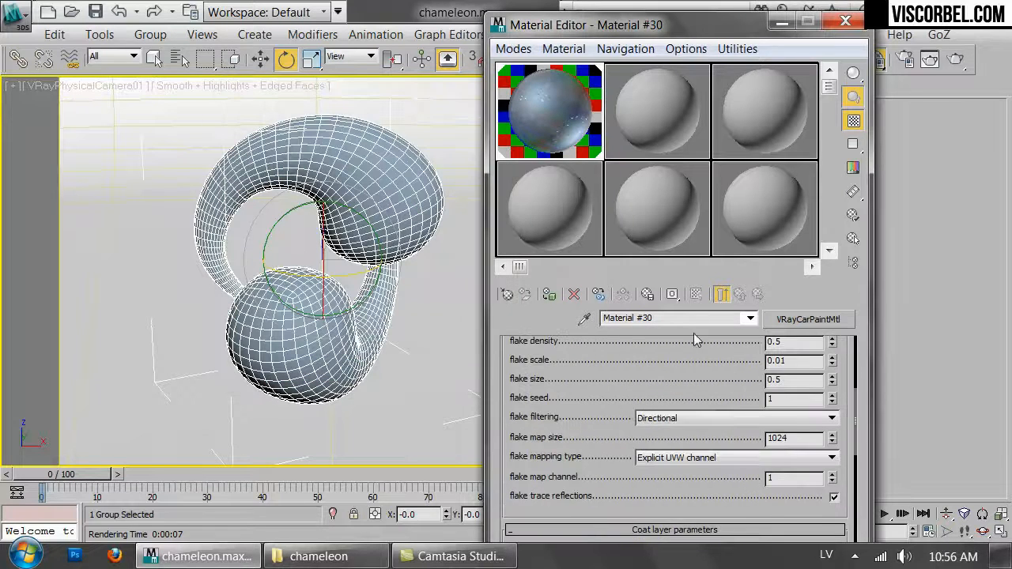
pyautogui.scroll(3, 694, 340)
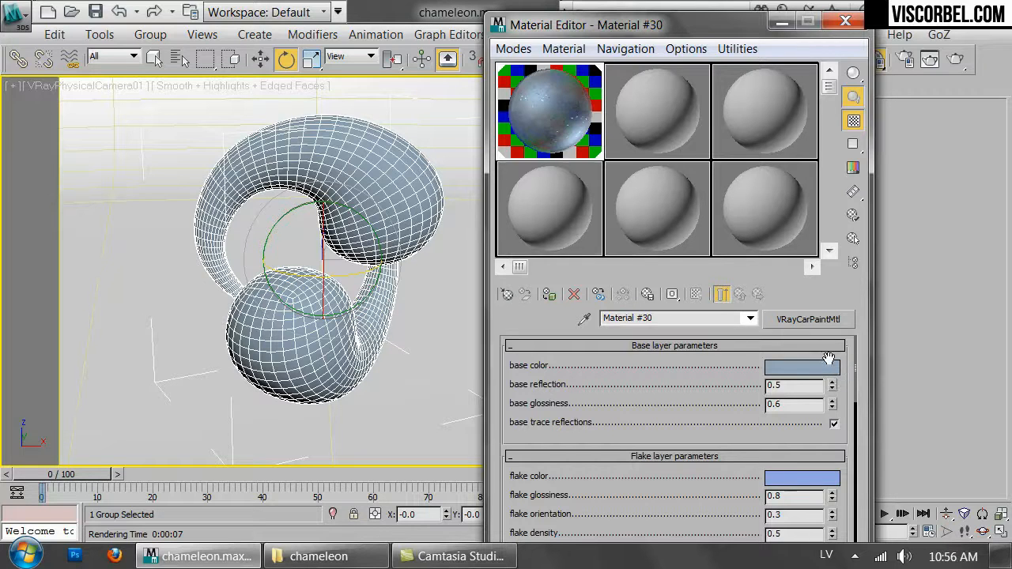
pyautogui.scroll(-10, 599, 396)
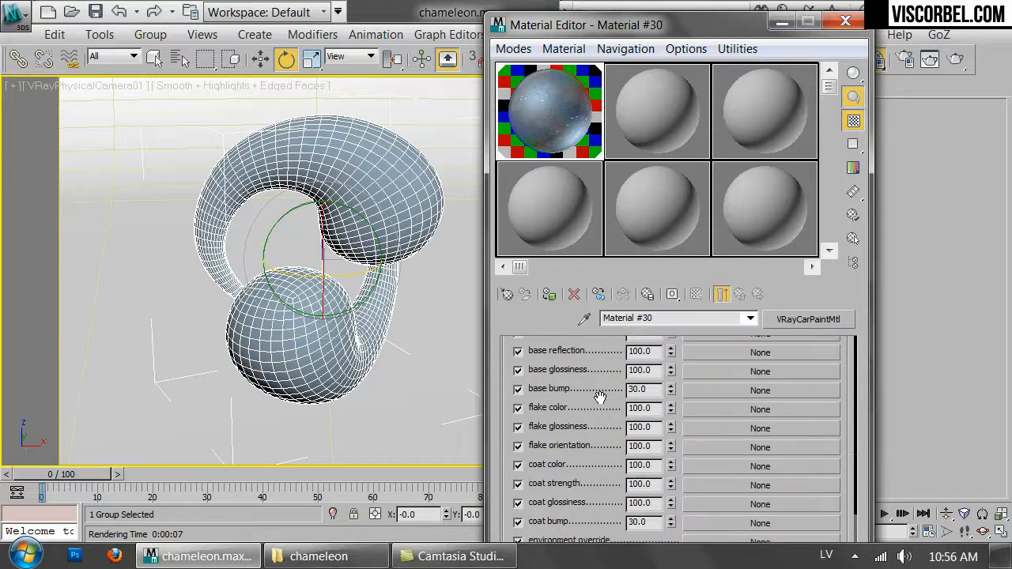
pyautogui.scroll(1, 600, 395)
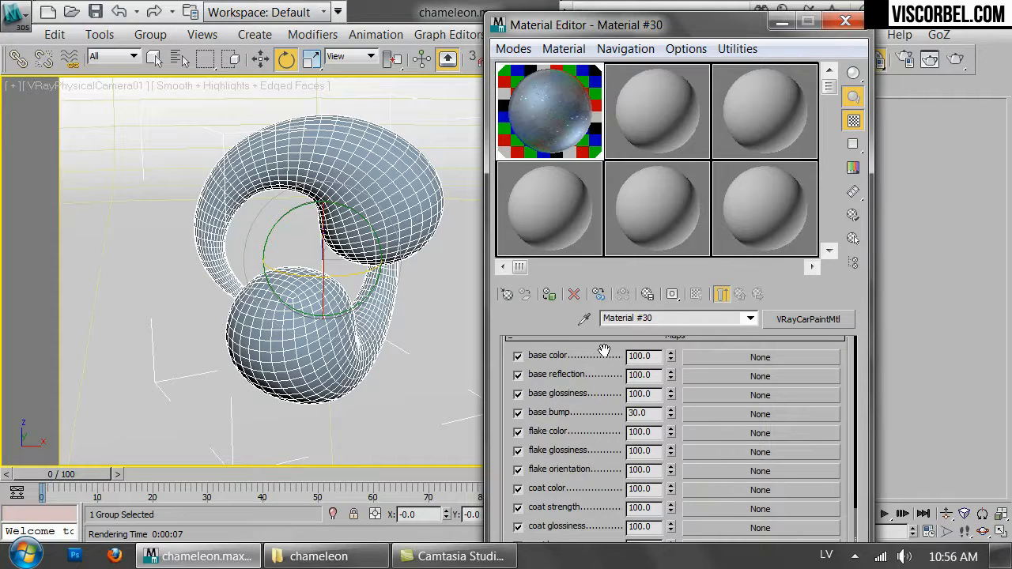
pyautogui.click(730, 357)
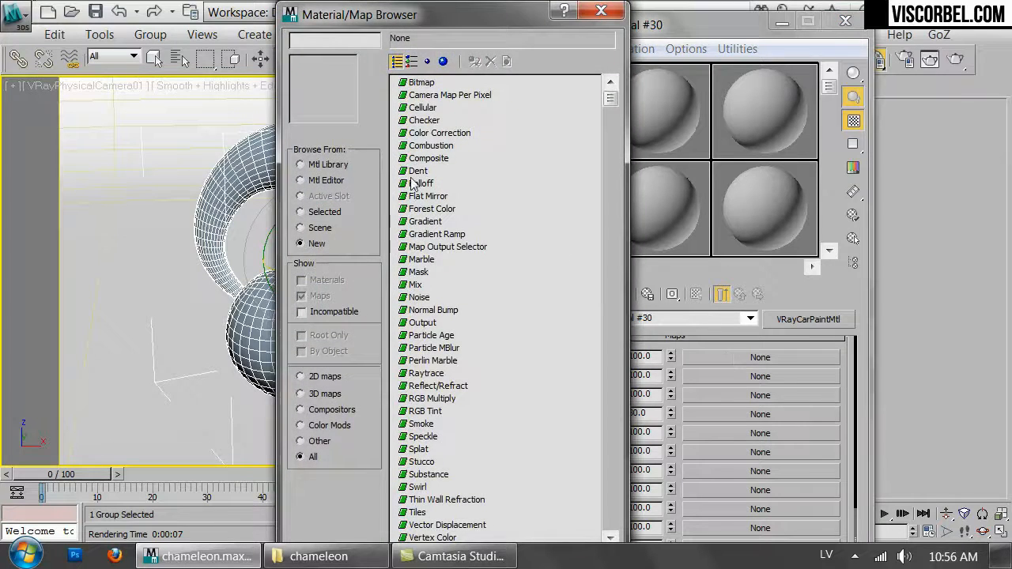
pyautogui.doubleClick(420, 187)
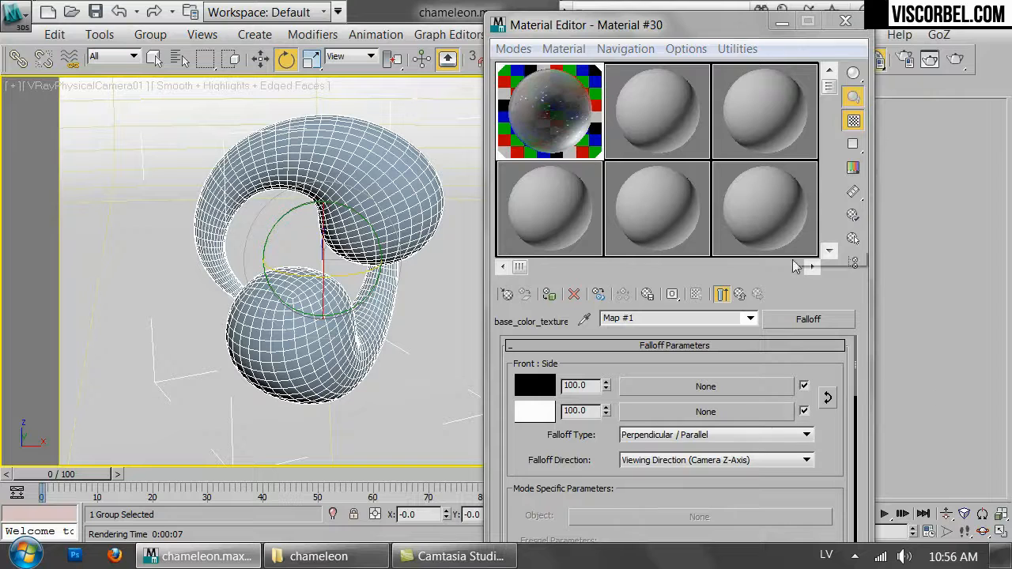
pyautogui.click(726, 294)
pyautogui.click(726, 294)
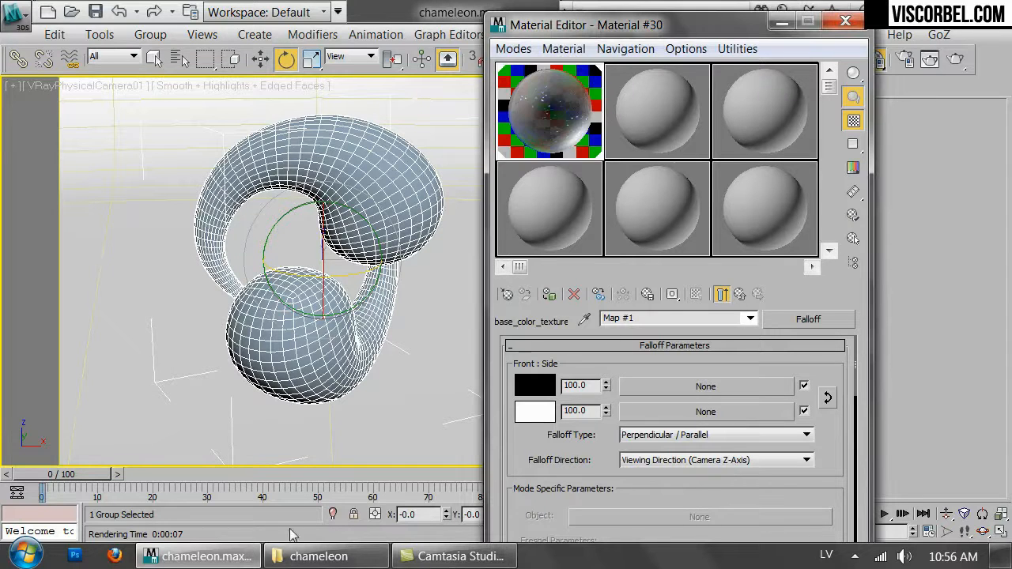
# Open the reference photo flop310.jpg from the chameleon folder, examine its paint colours, and return to 3ds Max
pyautogui.click(308, 556)
pyautogui.moveTo(484, 361); pyautogui.dragTo(740, 392)
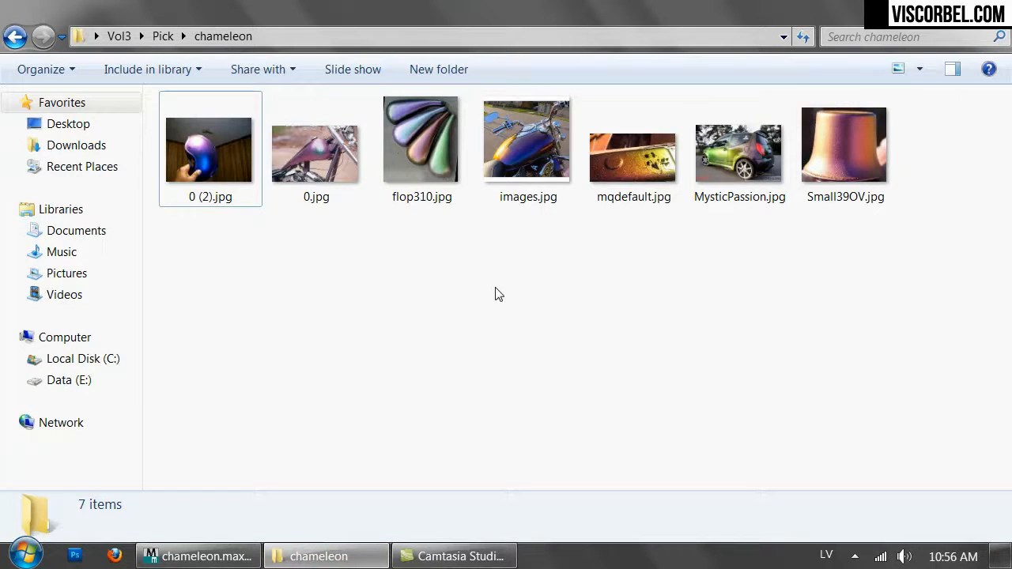
pyautogui.doubleClick(419, 150)
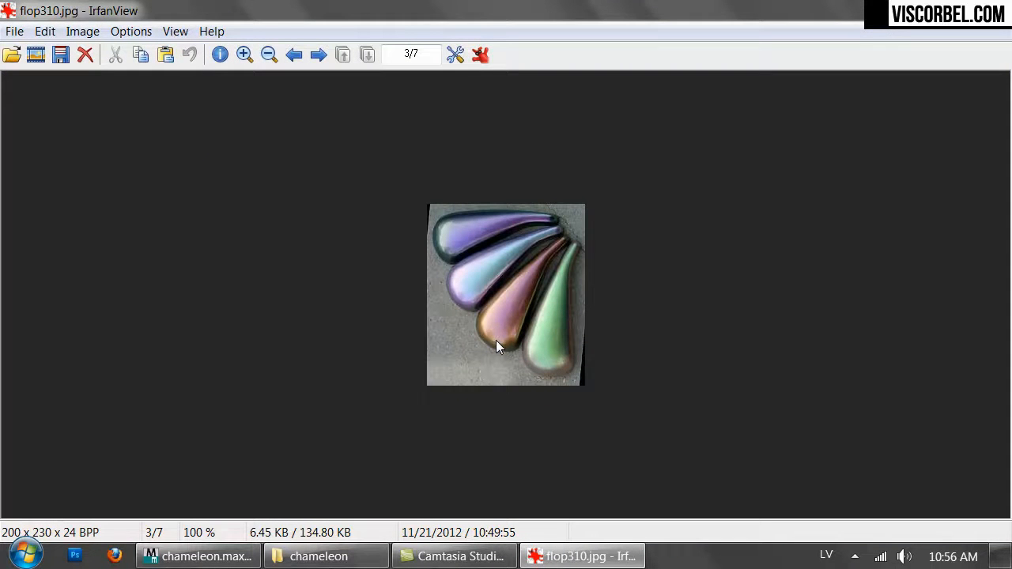
pyautogui.click(197, 556)
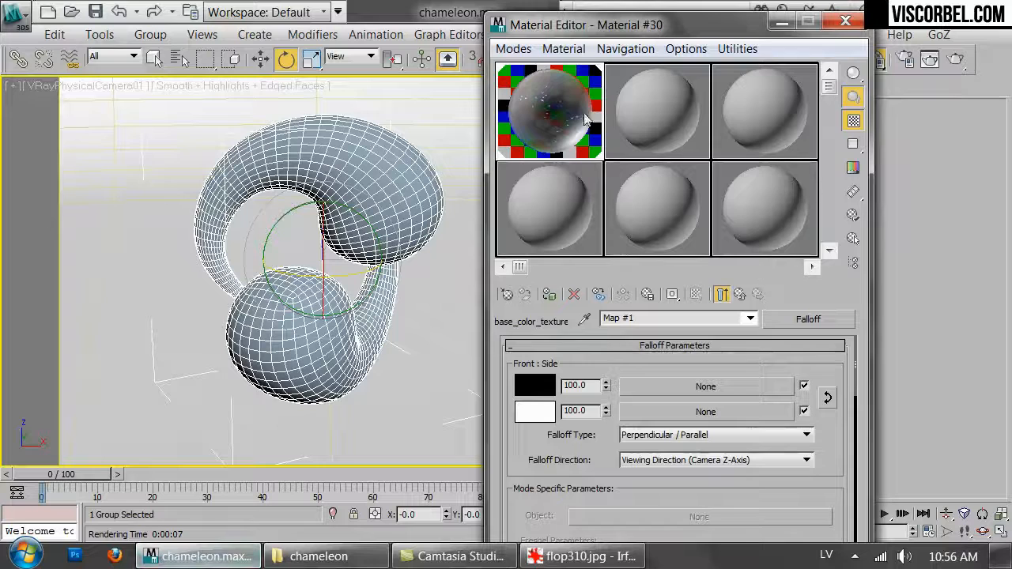
# Set the Falloff map's front color to purple with hue 197, saturation 208 and value 100
pyautogui.click(529, 387)
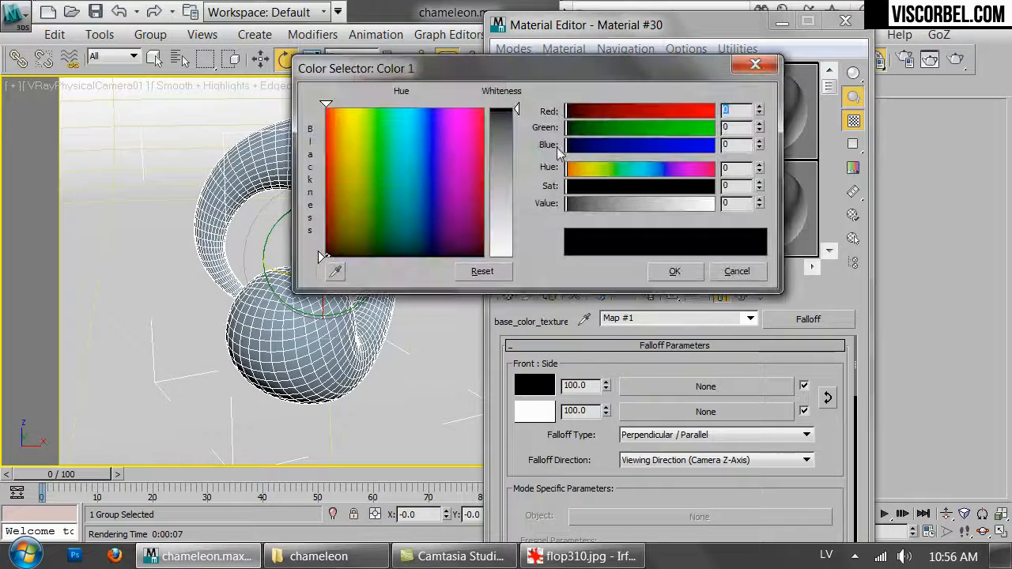
pyautogui.moveTo(669, 168); pyautogui.dragTo(624, 204)
pyautogui.click(660, 187)
pyautogui.click(652, 204)
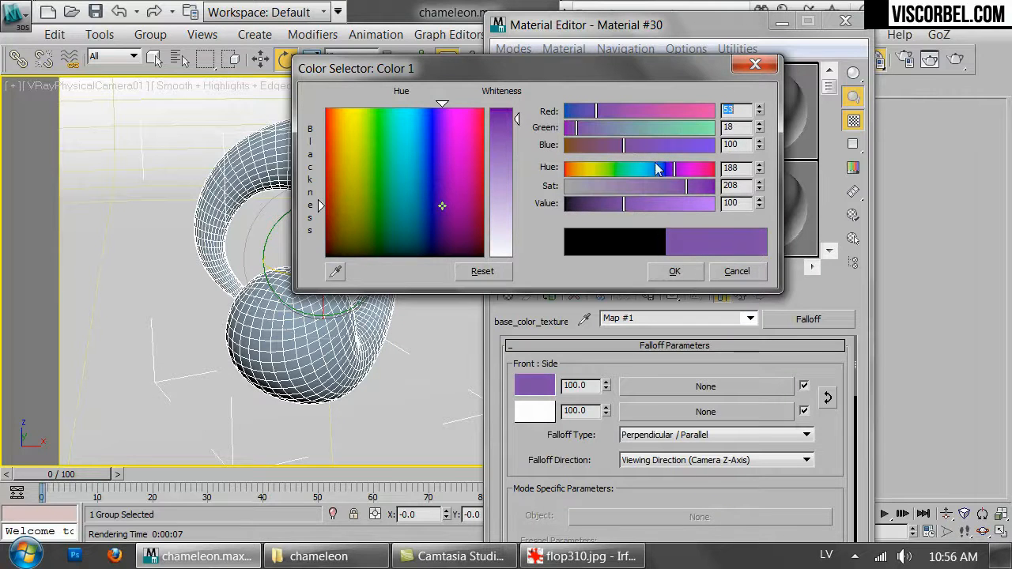
pyautogui.moveTo(675, 169); pyautogui.dragTo(682, 179)
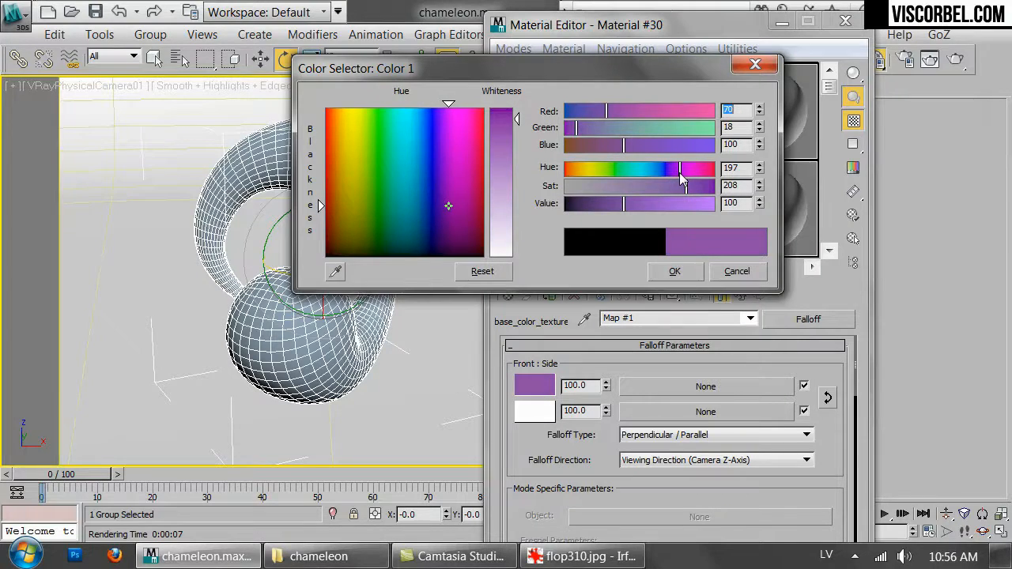
pyautogui.click(675, 272)
# Set the Falloff map's side color to orange with hue 21, saturation 241 and value 229
pyautogui.click(534, 410)
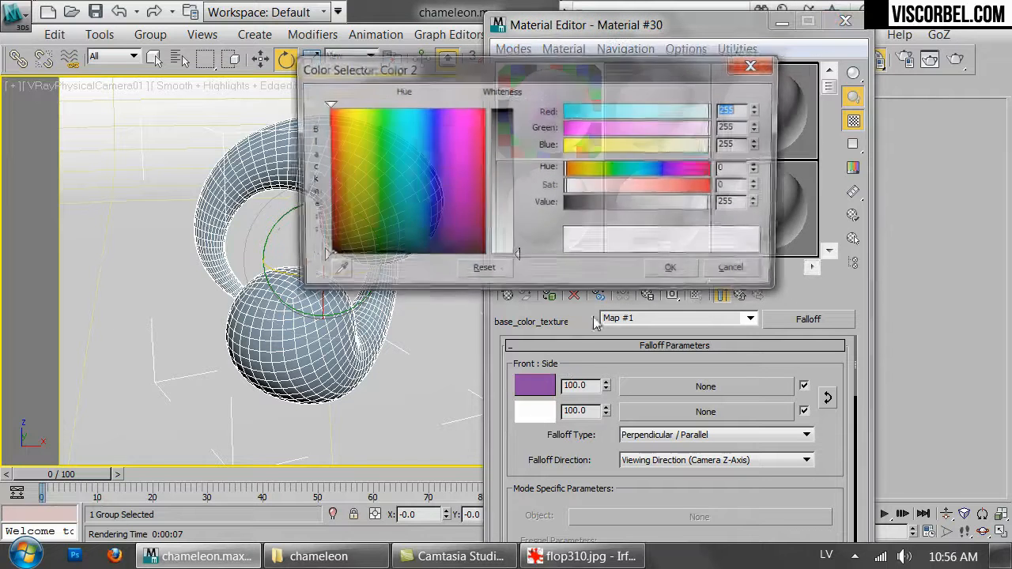
pyautogui.click(572, 170)
pyautogui.click(692, 188)
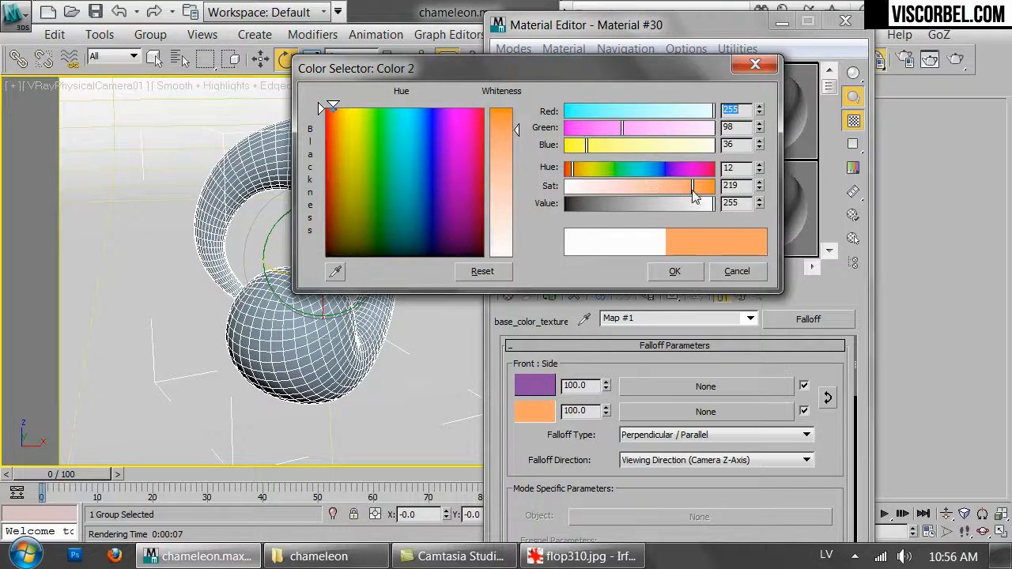
pyautogui.moveTo(568, 171); pyautogui.dragTo(580, 172)
pyautogui.moveTo(688, 185)
pyautogui.mouseDown()
pyautogui.moveTo(700, 186)
pyautogui.moveTo(699, 207)
pyautogui.moveTo(704, 188)
pyautogui.mouseUp()
pyautogui.moveTo(581, 167); pyautogui.dragTo(578, 170)
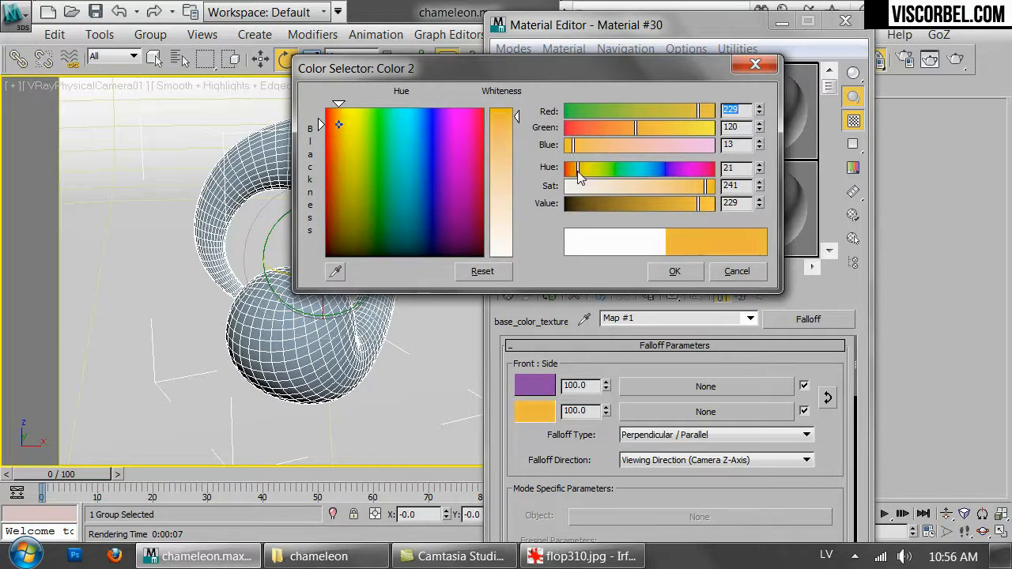
pyautogui.click(674, 272)
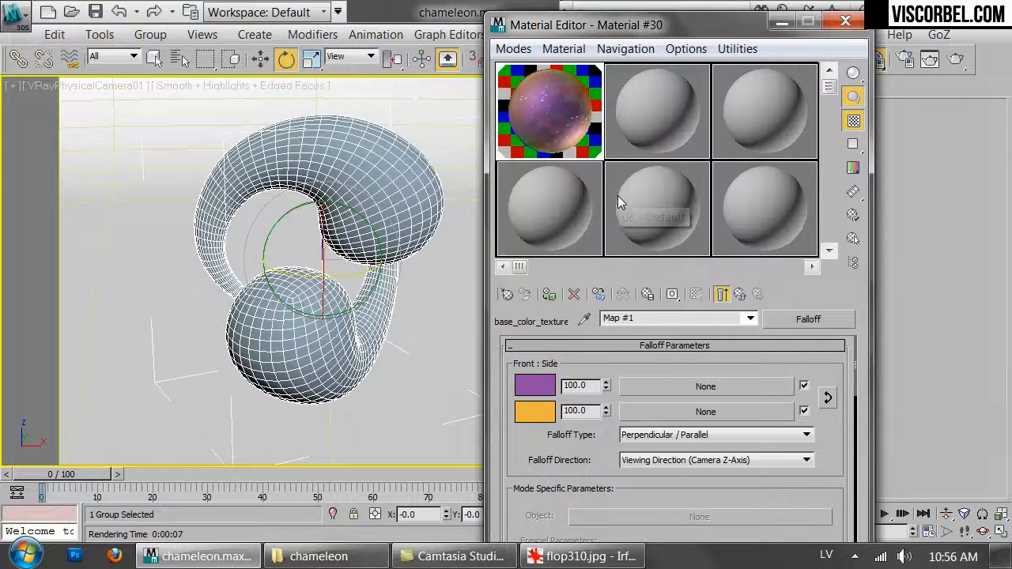
# Open an enlarged preview of the material and compare it with the reference photo flop310.jpg
pyautogui.doubleClick(551, 110)
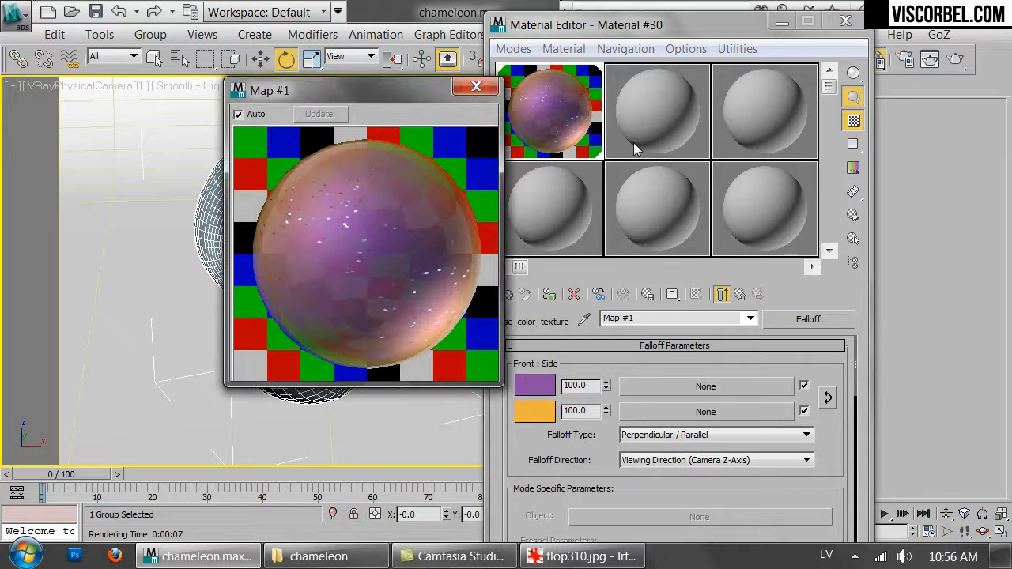
pyautogui.click(581, 556)
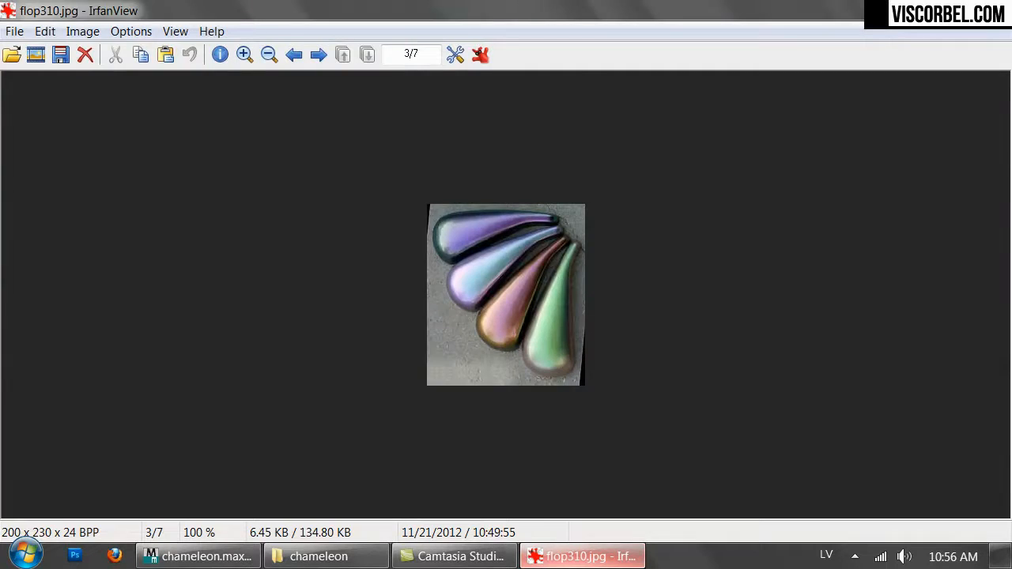
pyautogui.click(581, 556)
# Make the Falloff mix curve's end point a Bezier-Corner and stretch its handle horizontally towards the start for a steep initial rise
pyautogui.moveTo(838, 456); pyautogui.dragTo(834, 313)
pyautogui.rightClick(816, 404)
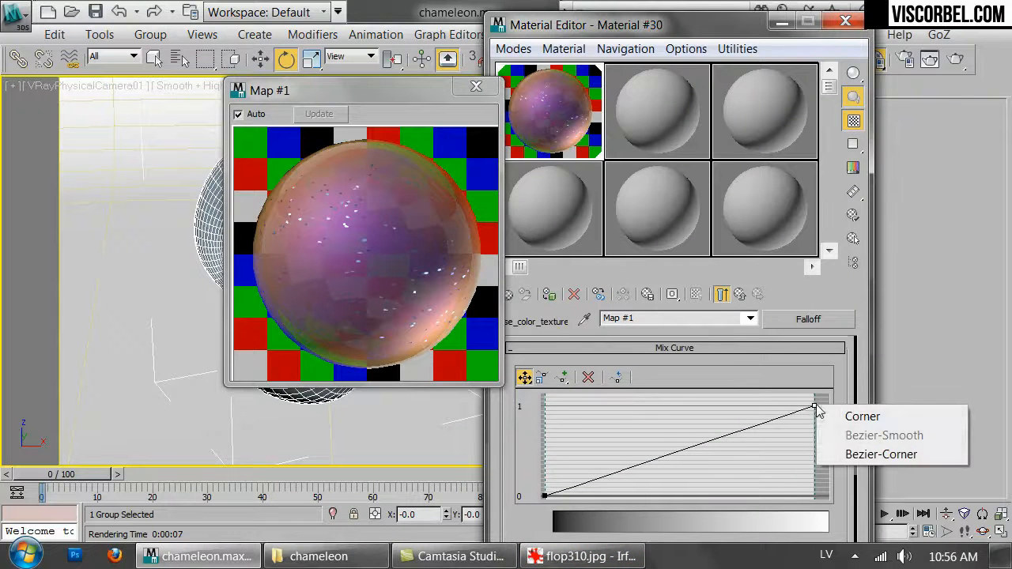
pyautogui.click(862, 454)
pyautogui.moveTo(749, 432); pyautogui.dragTo(586, 406)
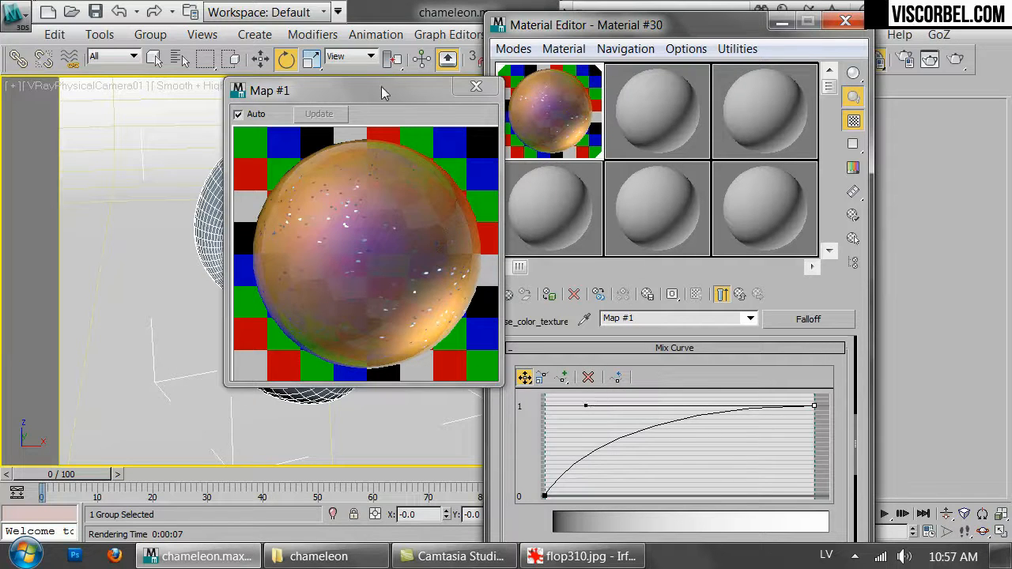
# Move the enlarged preview off the model, run a test render, and compare it with the reference photo flop310.jpg
pyautogui.moveTo(384, 89); pyautogui.dragTo(227, 311)
pyautogui.click(563, 308)
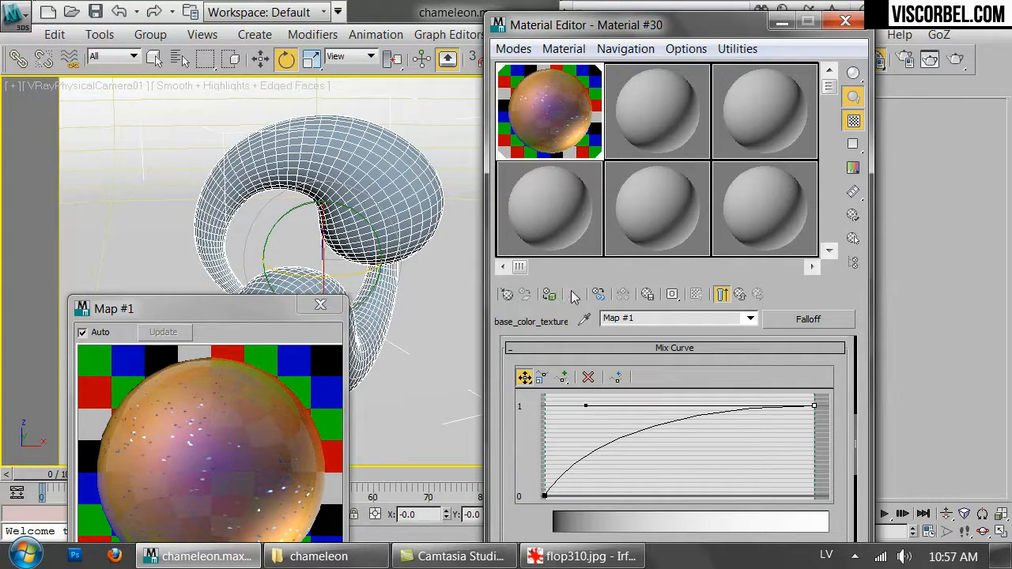
pyautogui.click(955, 59)
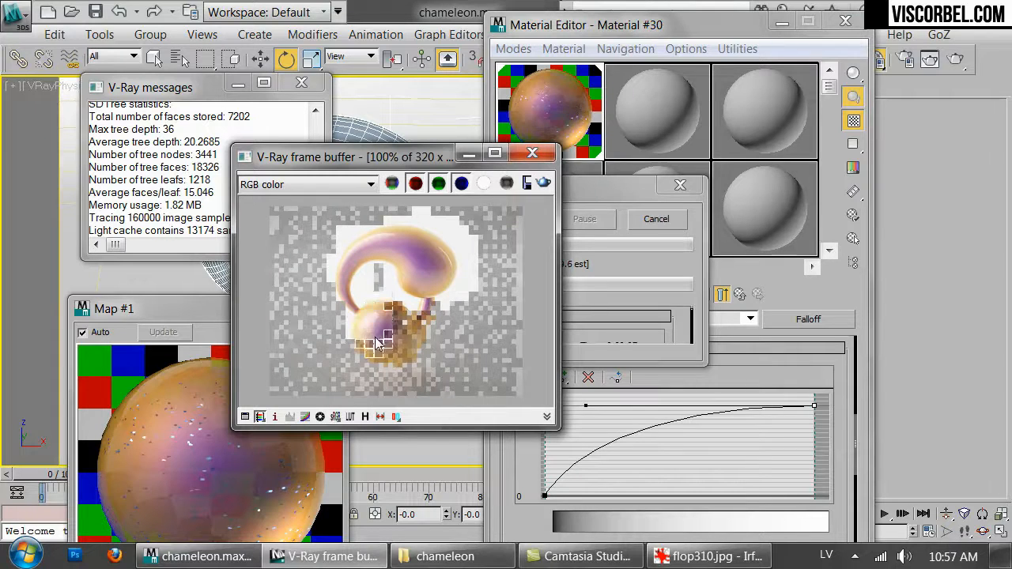
pyautogui.click(708, 556)
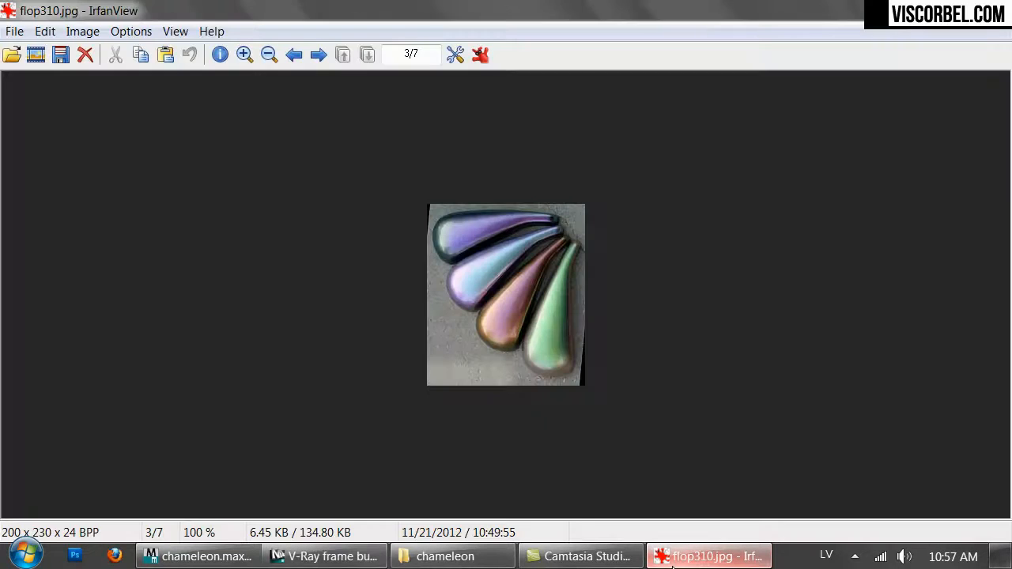
pyautogui.click(672, 558)
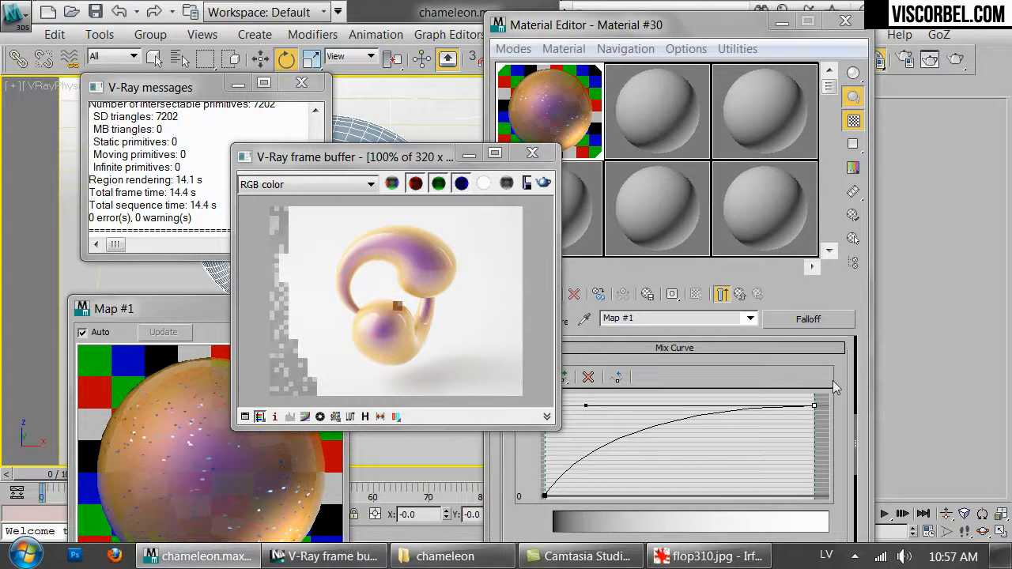
# Shift the Falloff front color to pinkish purple with hue 225 and saturation 186, and check it in a brief test render
pyautogui.moveTo(845, 389); pyautogui.dragTo(841, 468)
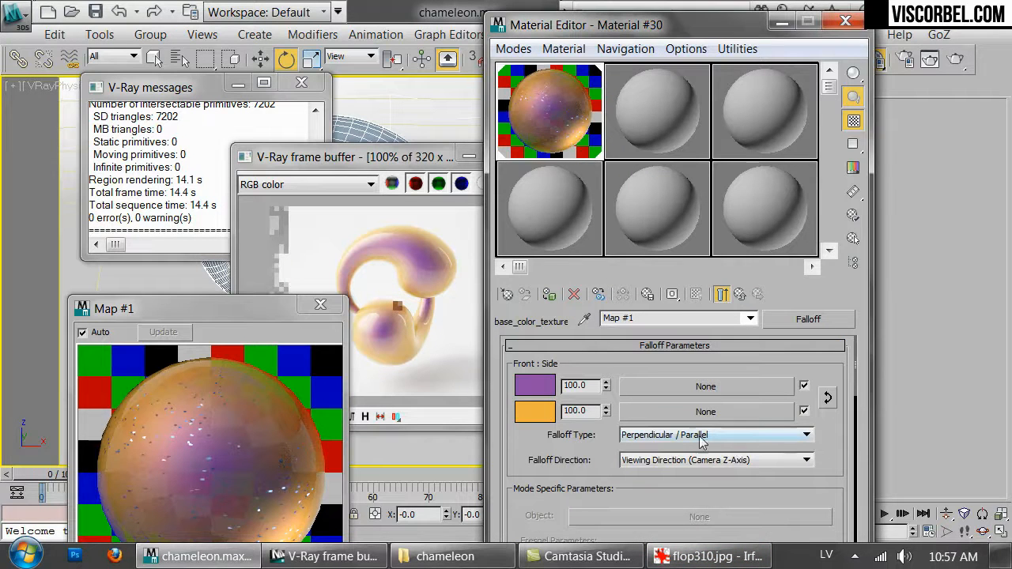
pyautogui.click(528, 386)
pyautogui.moveTo(687, 179)
pyautogui.mouseDown()
pyautogui.moveTo(697, 175)
pyautogui.moveTo(673, 189)
pyautogui.mouseUp()
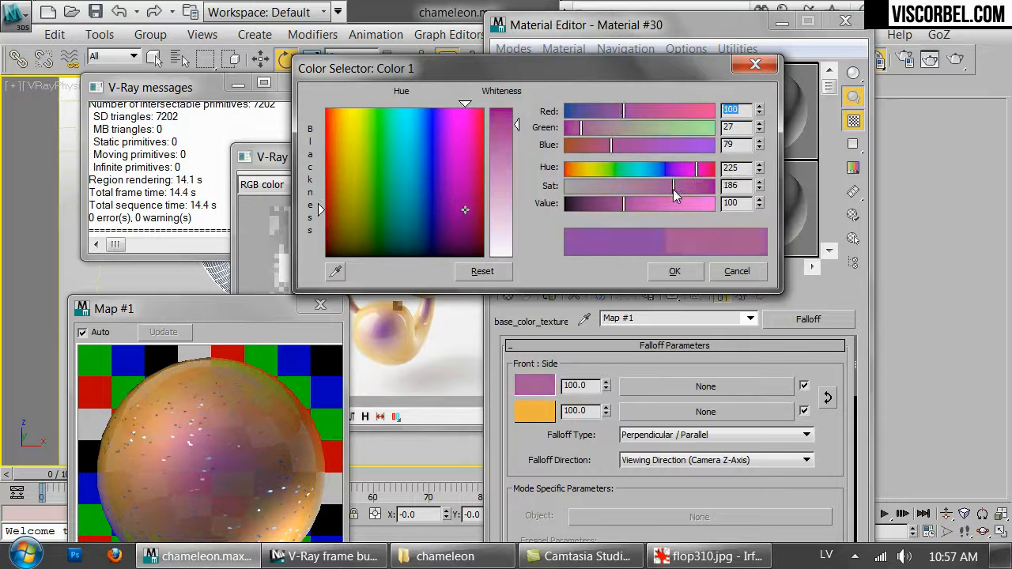
pyautogui.press('Return')
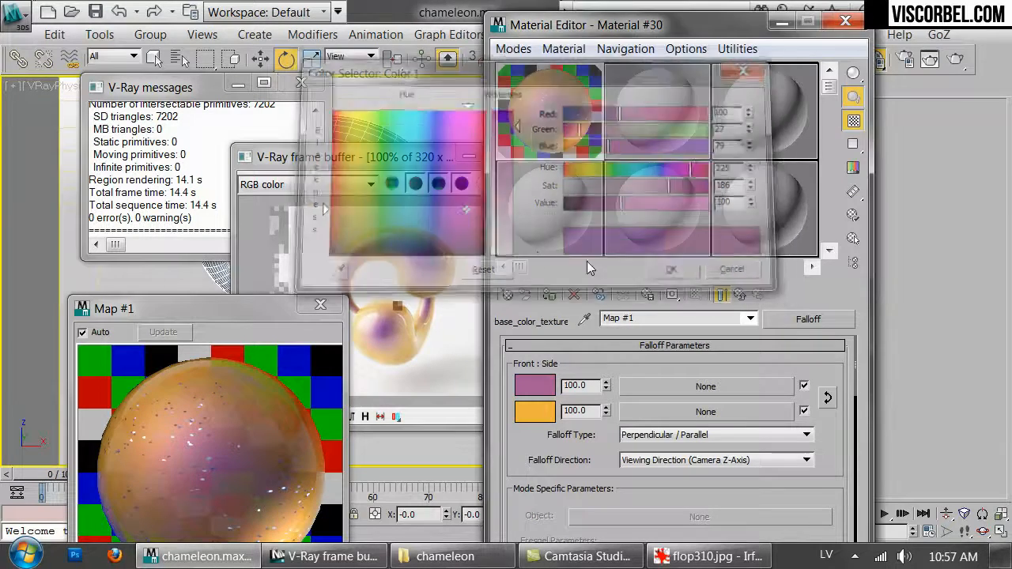
pyautogui.click(420, 298)
pyautogui.click(544, 183)
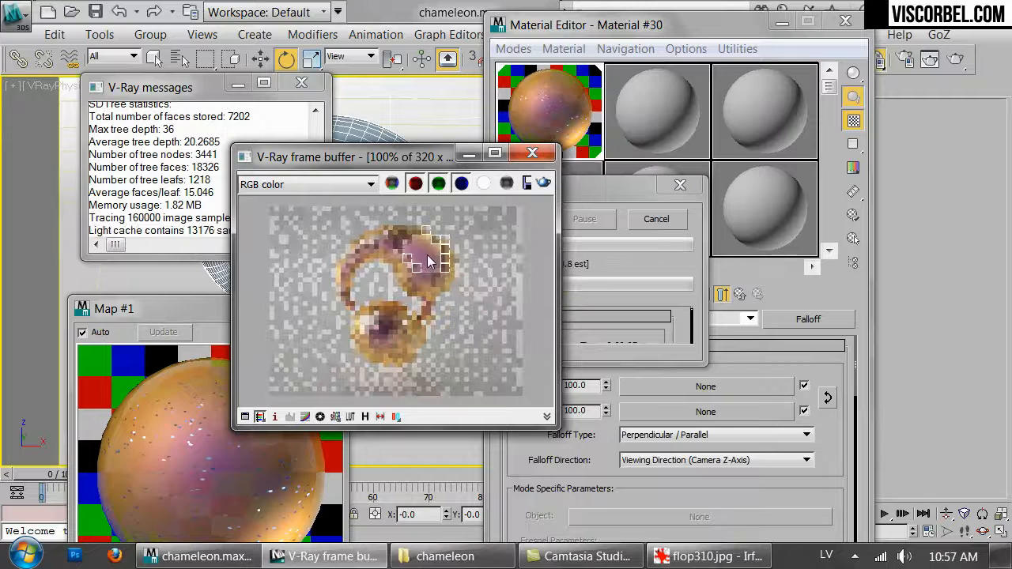
pyautogui.click(655, 219)
# Shorten the mix curve's end handle, give the start point a nearly flat Bezier-Corner handle, and start a test render
pyautogui.moveTo(842, 488); pyautogui.dragTo(623, 369)
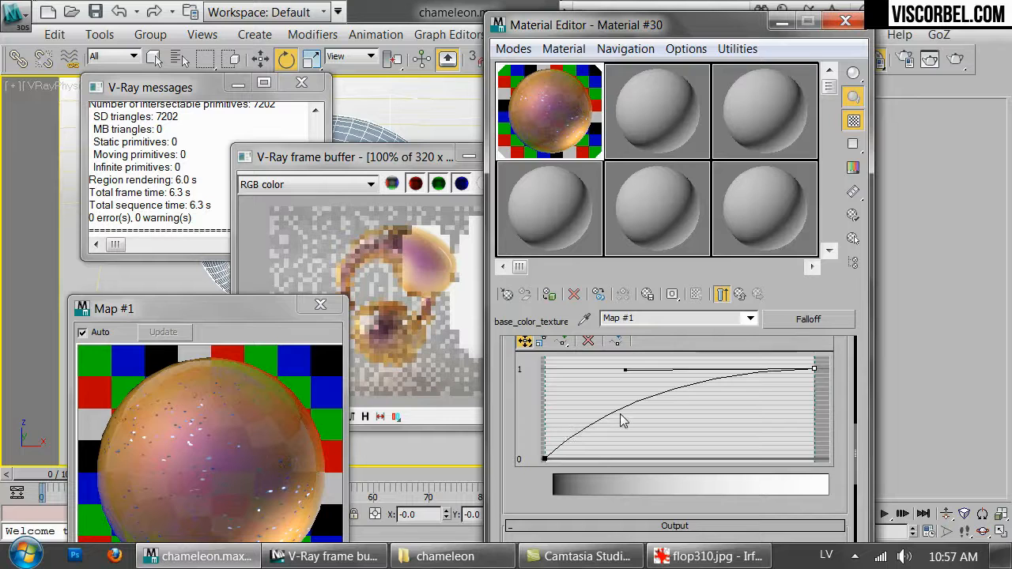
pyautogui.moveTo(625, 371); pyautogui.dragTo(629, 365)
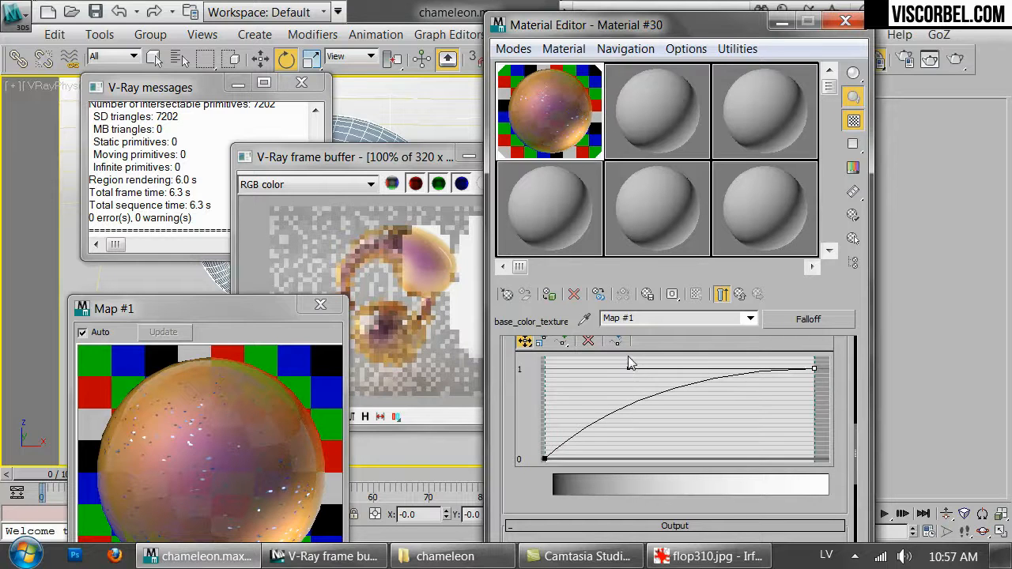
pyautogui.rightClick(543, 461)
pyautogui.click(585, 510)
pyautogui.moveTo(590, 435); pyautogui.dragTo(623, 452)
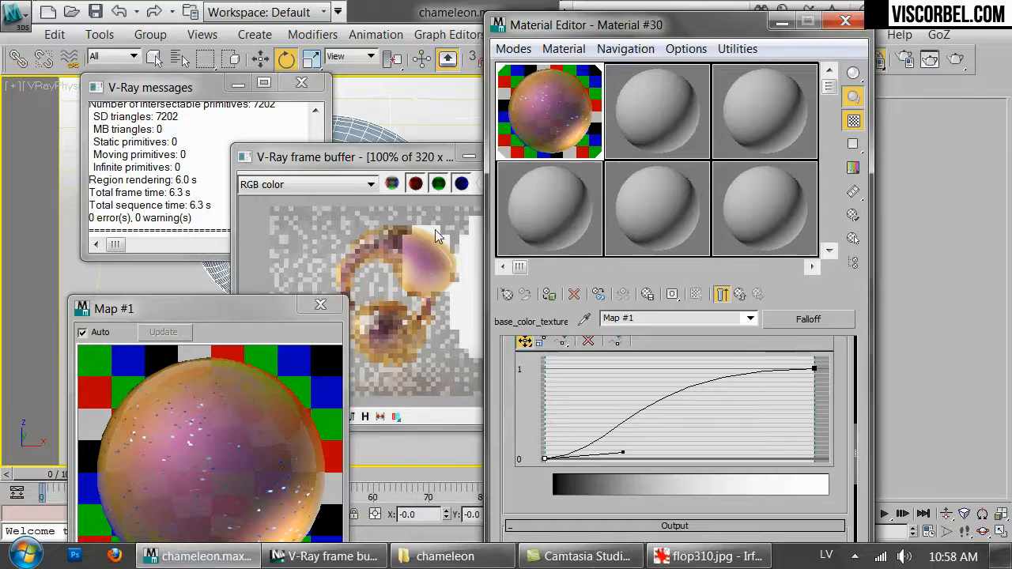
pyautogui.click(437, 235)
pyautogui.click(544, 183)
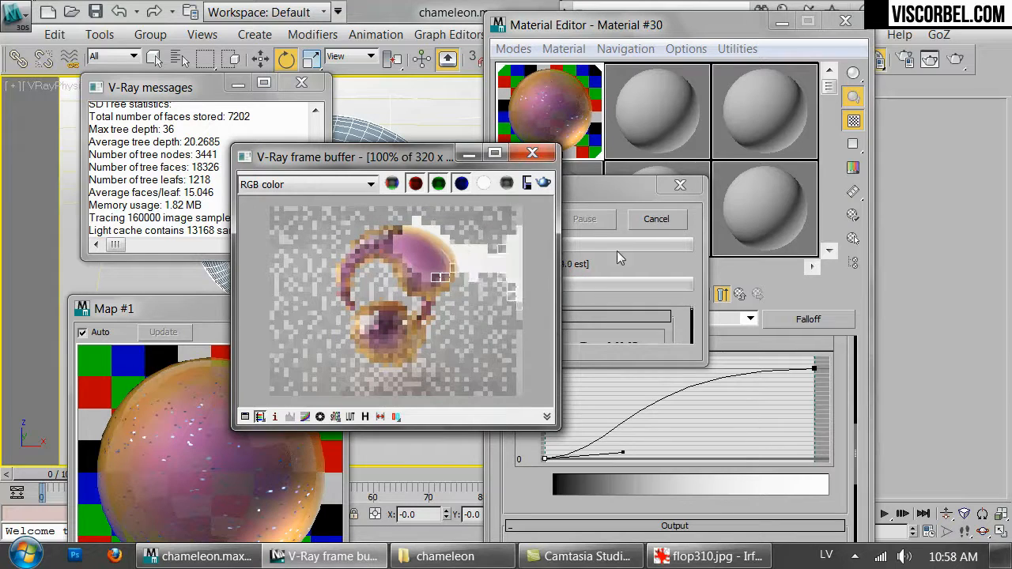
# Shorten the handle of the mix curve's start point to about half and render the object again
pyautogui.moveTo(623, 453); pyautogui.dragTo(584, 454)
pyautogui.click(477, 203)
pyautogui.click(543, 182)
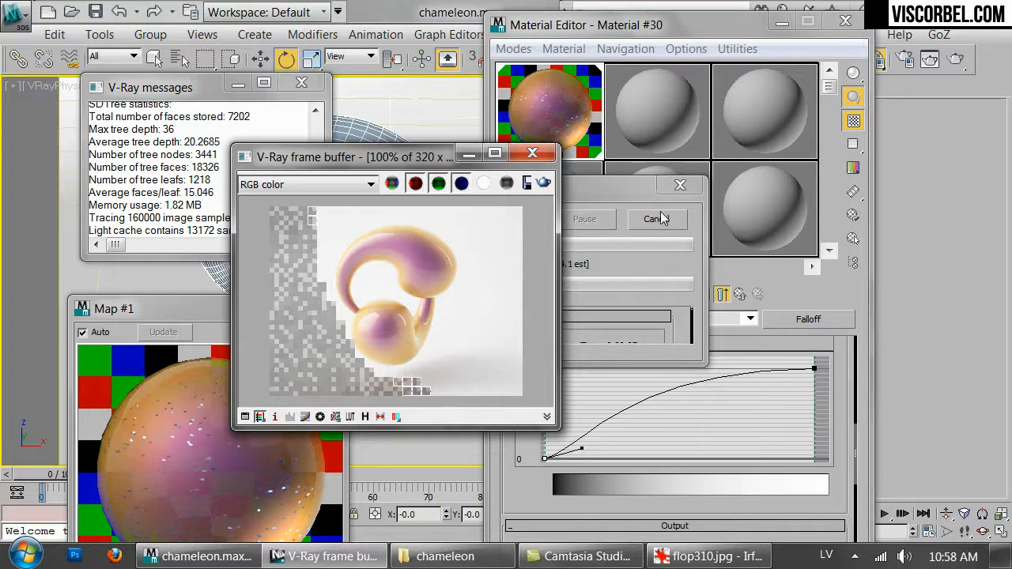
pyautogui.click(835, 368)
pyautogui.scroll(5, 835, 369)
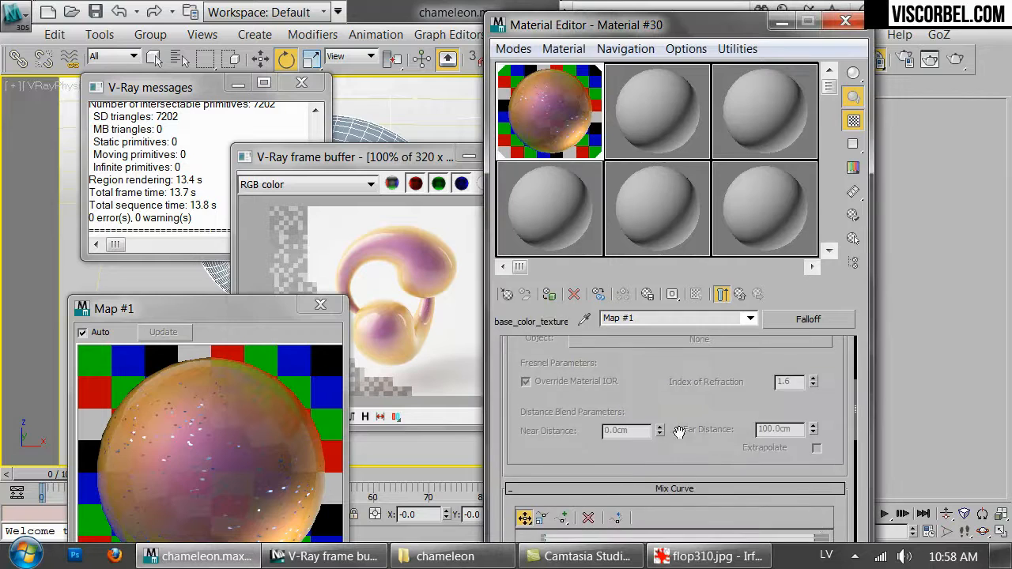
# Darken the Falloff side color to a deeper orange with hue 15, saturation 246 and value 171, and check it in a brief test render
pyautogui.click(534, 410)
pyautogui.moveTo(696, 204); pyautogui.dragTo(664, 204)
pyautogui.click(575, 170)
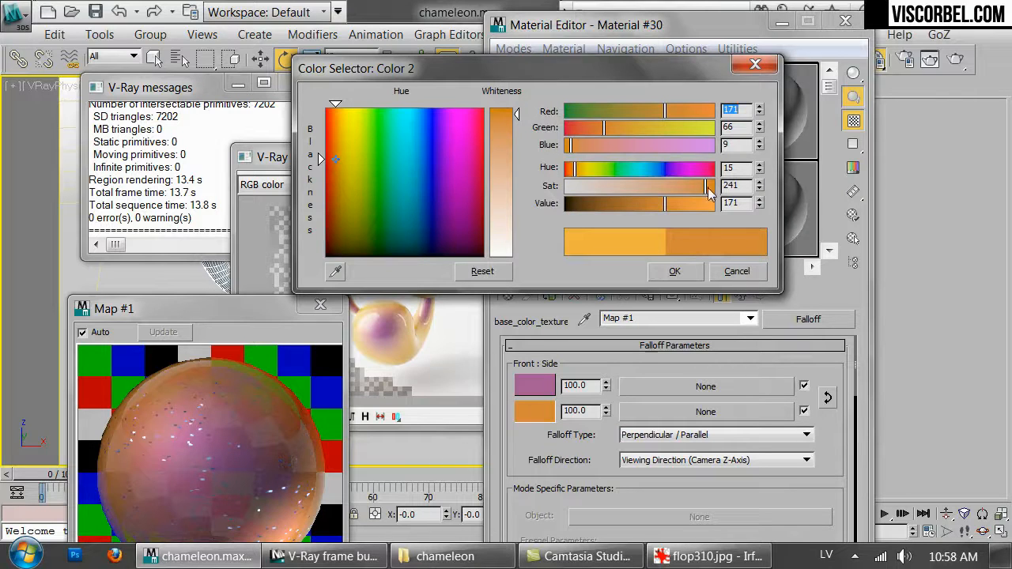
pyautogui.click(674, 272)
pyautogui.click(419, 299)
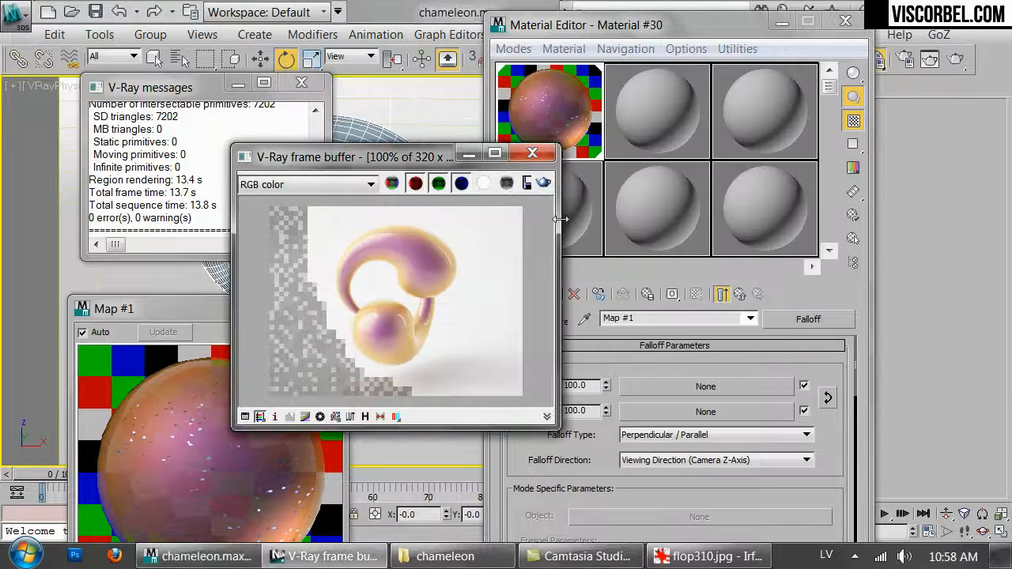
pyautogui.click(543, 183)
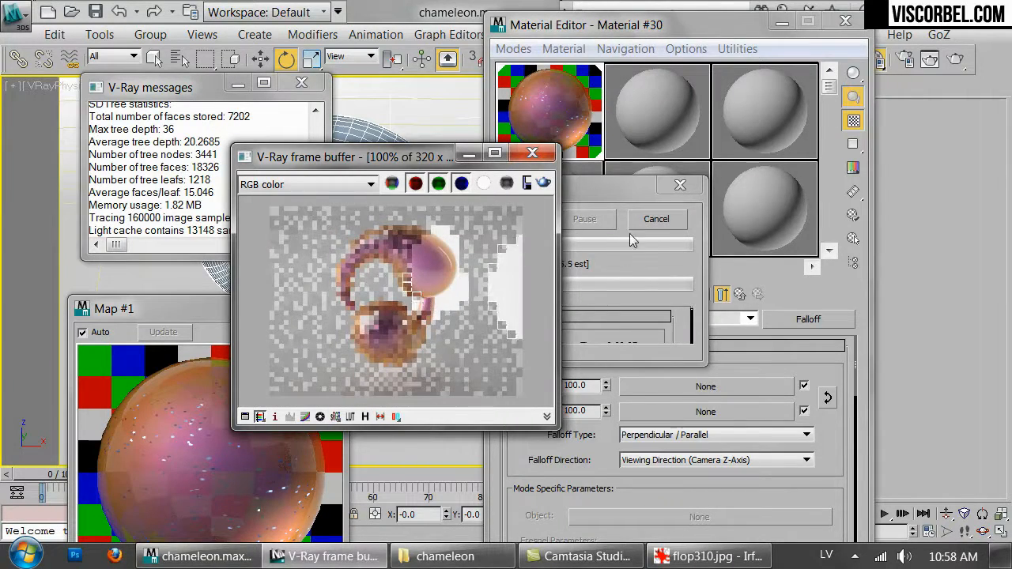
pyautogui.click(533, 154)
# Return to the parent car paint material, move the enlarged preview beside its parameters, and set the base glossiness to 0.7
pyautogui.click(740, 295)
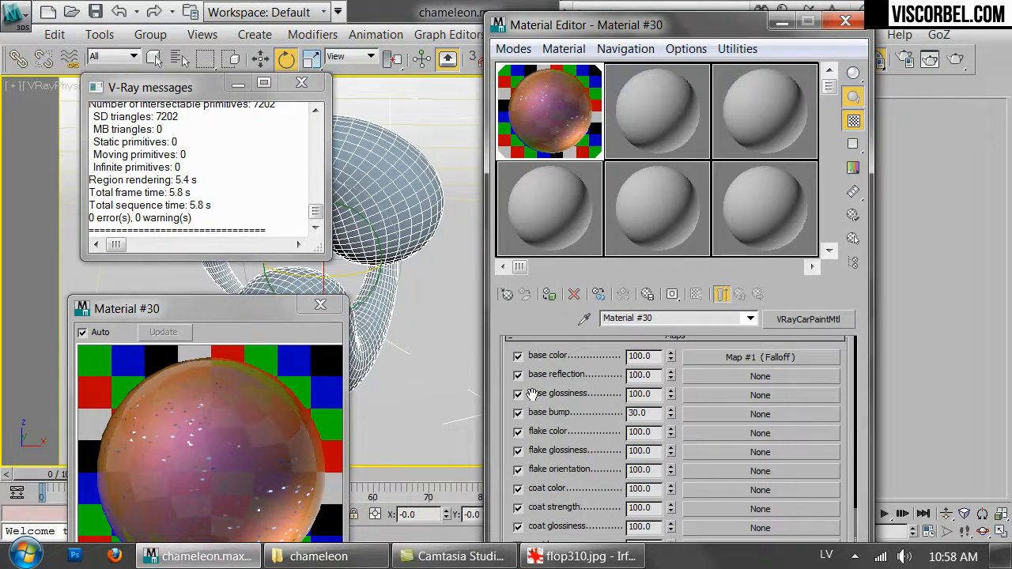
pyautogui.scroll(10, 843, 354)
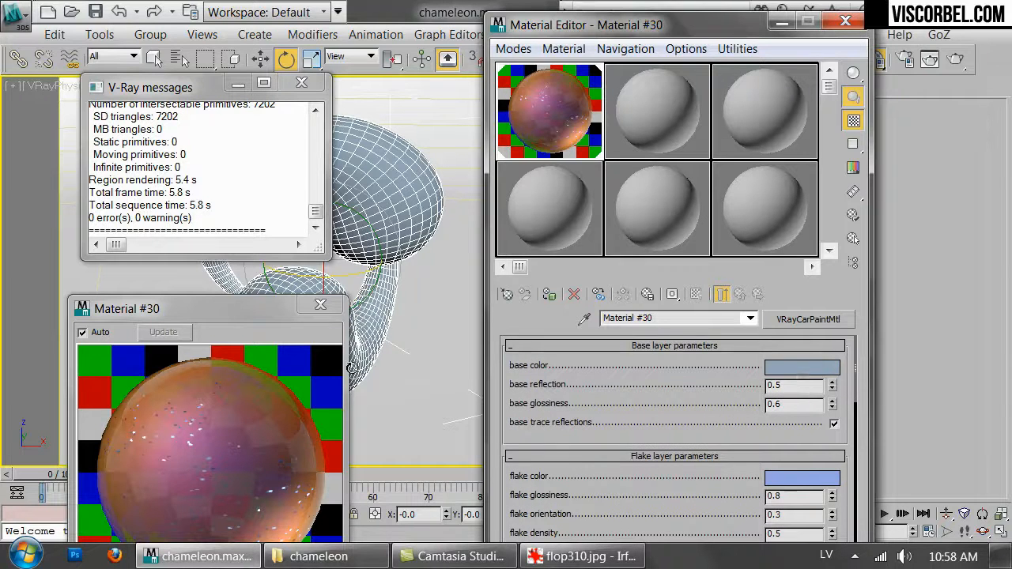
pyautogui.moveTo(209, 312); pyautogui.dragTo(383, 184)
pyautogui.click(833, 402)
pyautogui.click(834, 402)
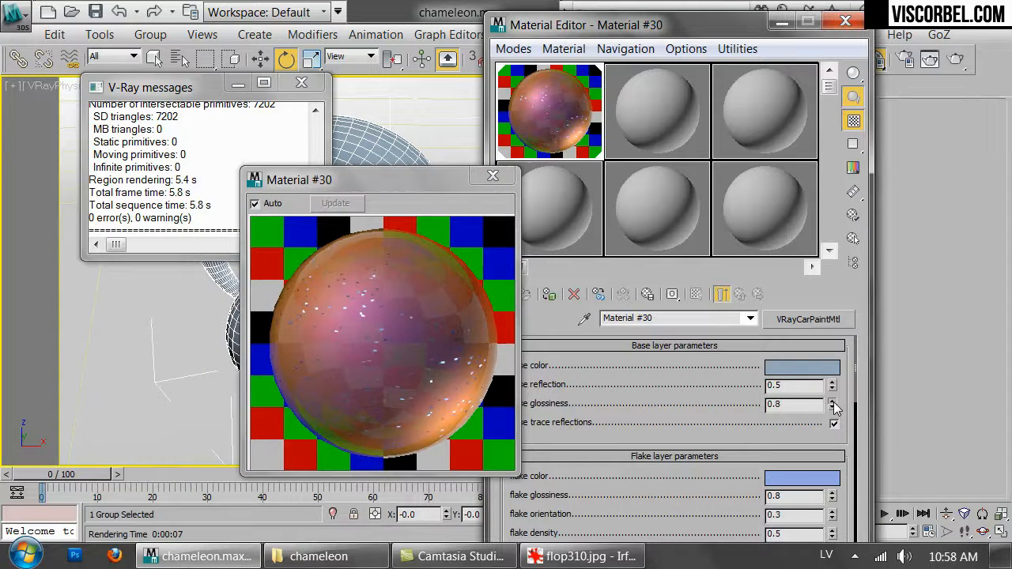
pyautogui.click(832, 401)
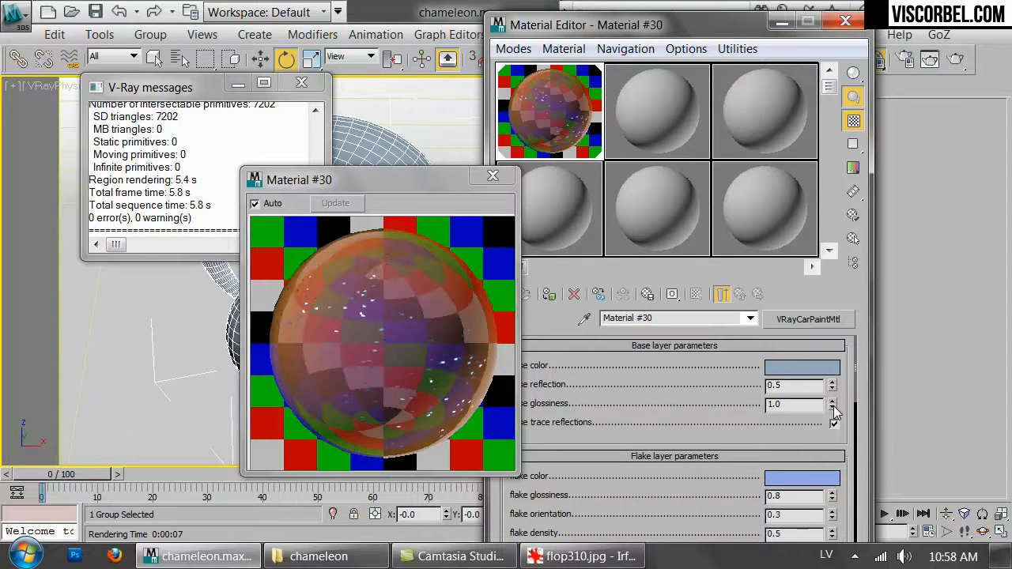
pyautogui.click(833, 408)
pyautogui.click(832, 408)
pyautogui.click(832, 408)
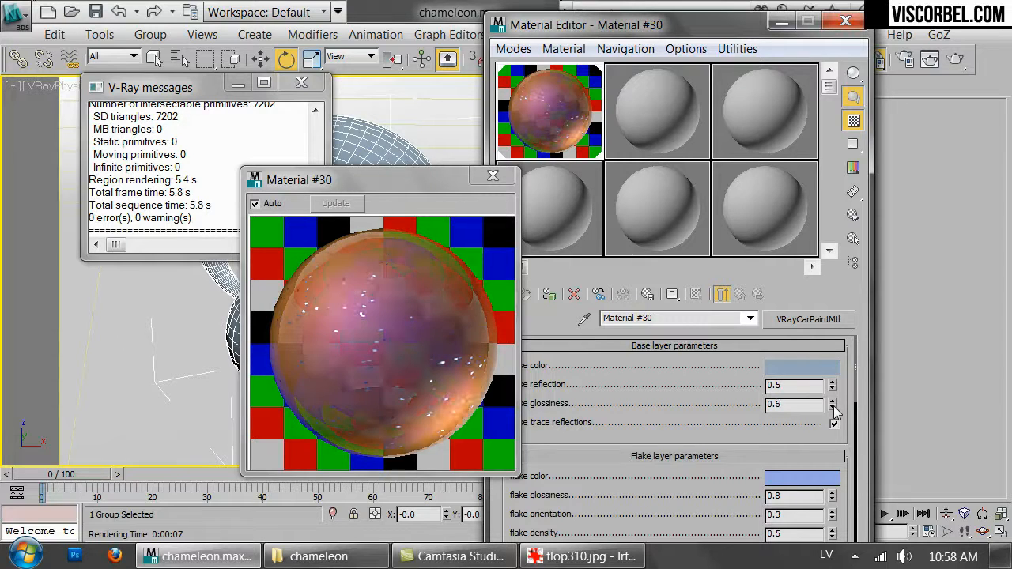
pyautogui.click(832, 401)
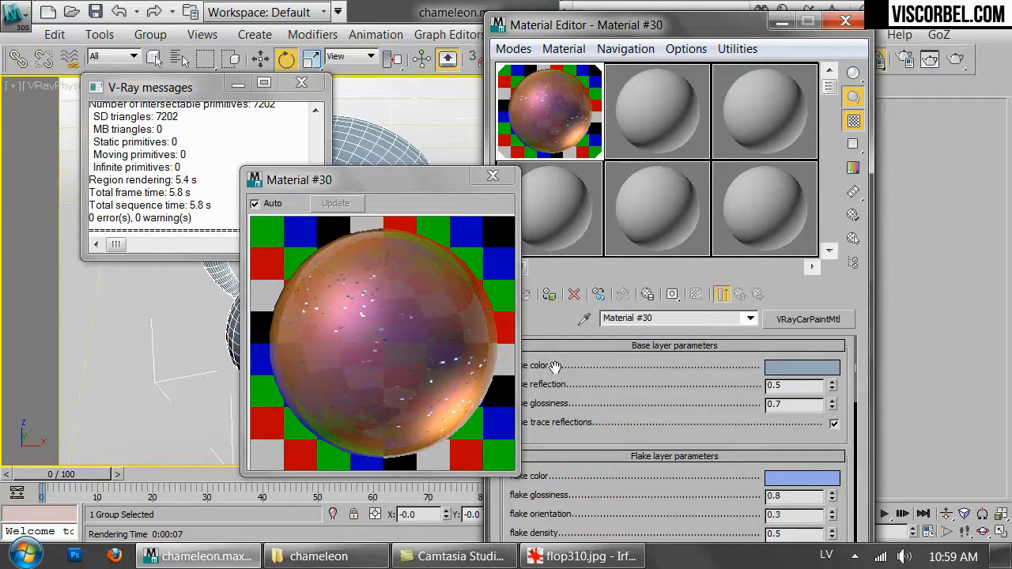
# Run a brief test render to check the base layer's highlights, cancel it, and close the frame buffer
pyautogui.click(955, 61)
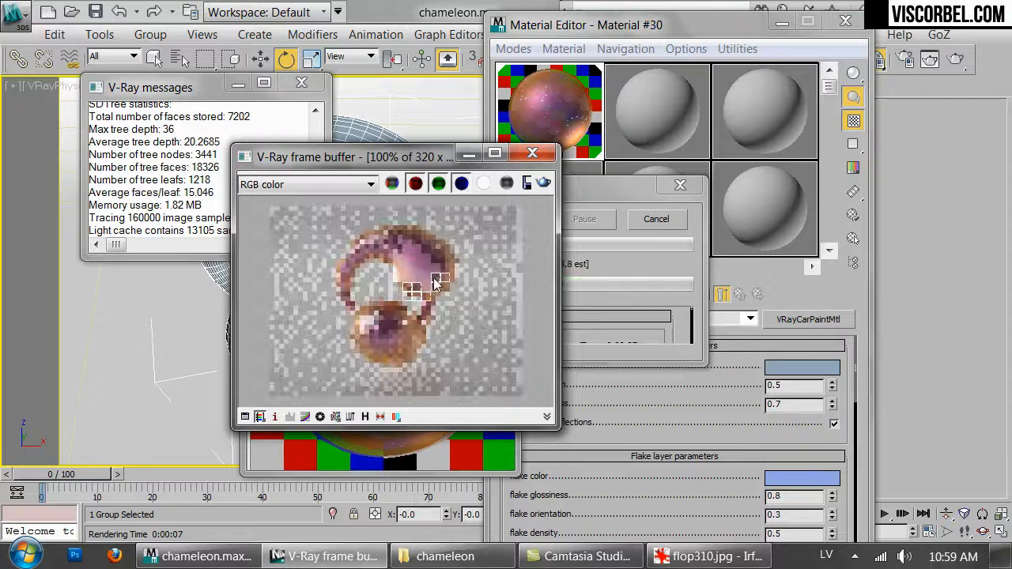
pyautogui.click(658, 221)
pyautogui.click(532, 152)
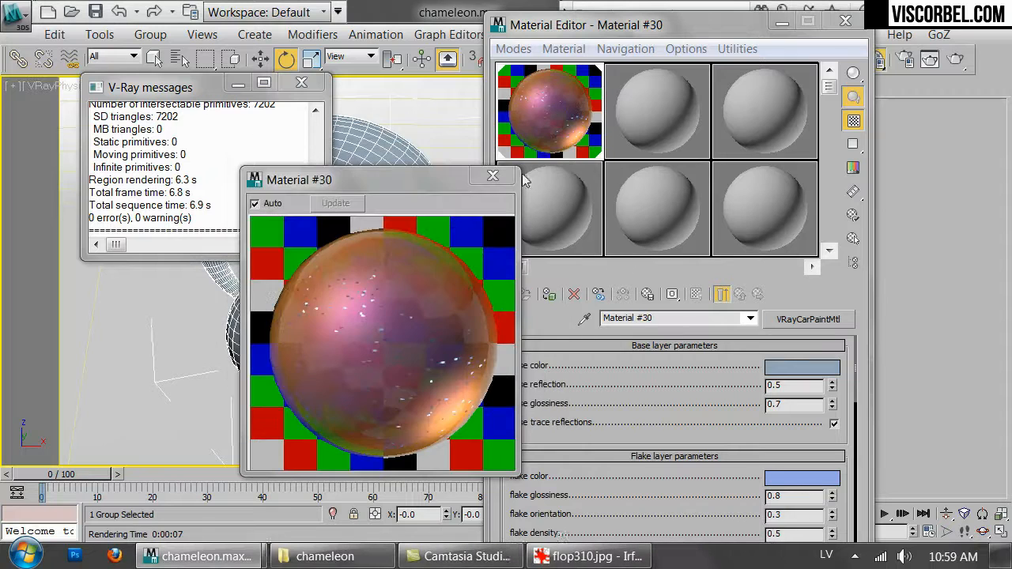
# Set the flake layer's glossiness to 0.7, orientation to 1.0 and density to 4.0, keeping the enlarged preview clear of the parameters
pyautogui.moveTo(625, 438); pyautogui.dragTo(626, 355)
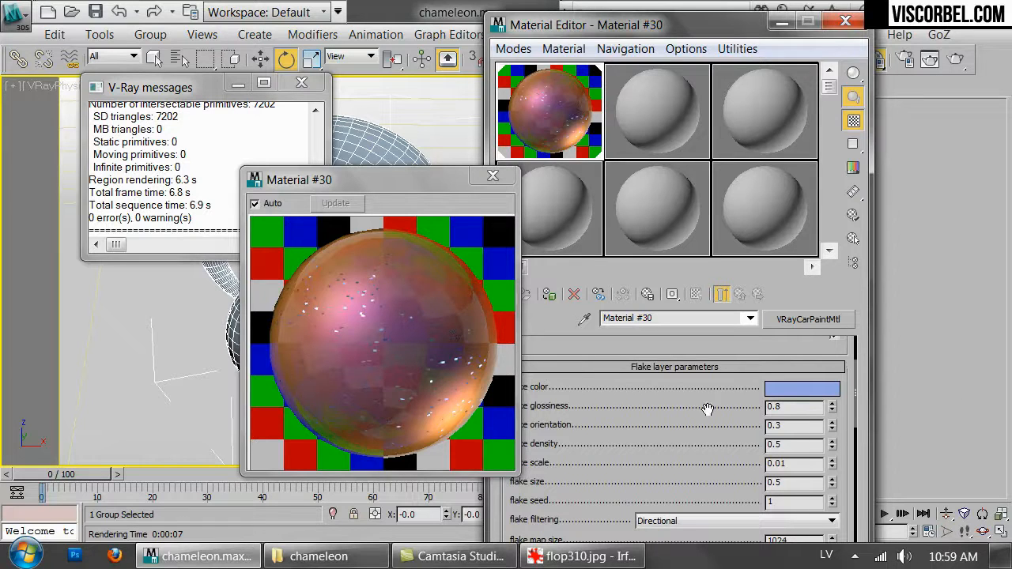
pyautogui.moveTo(434, 182); pyautogui.dragTo(355, 171)
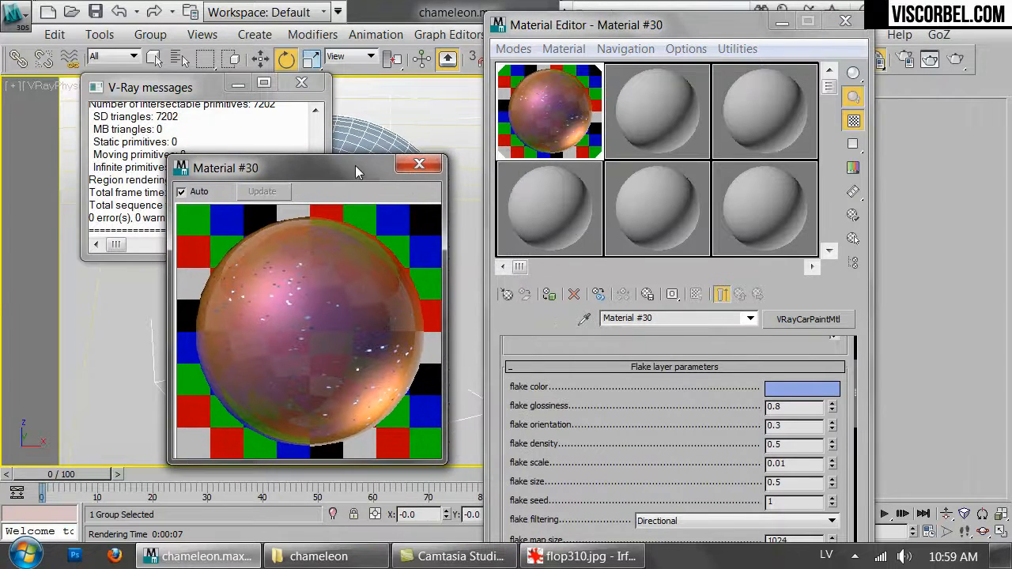
pyautogui.click(832, 405)
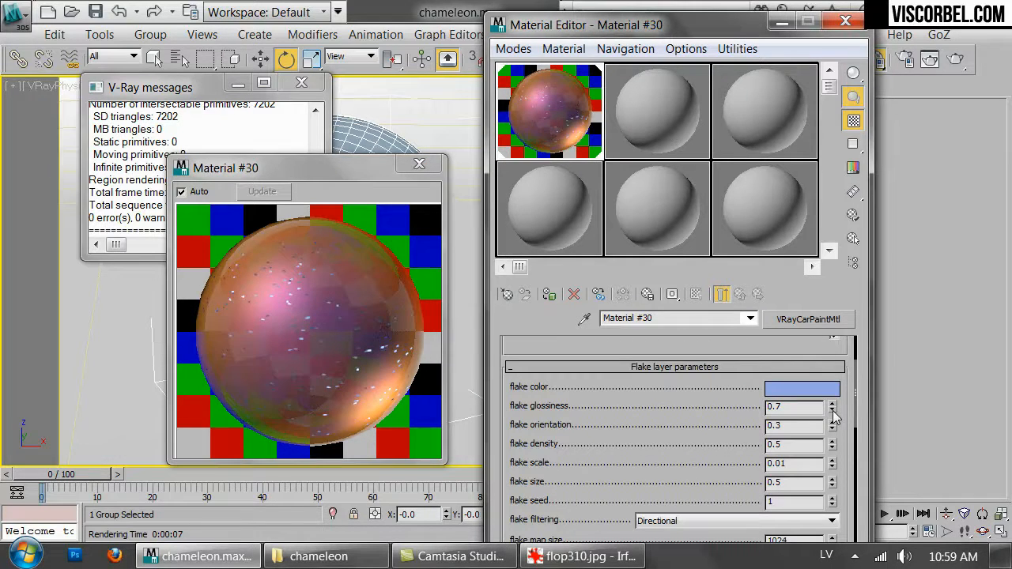
pyautogui.moveTo(656, 443); pyautogui.dragTo(671, 398)
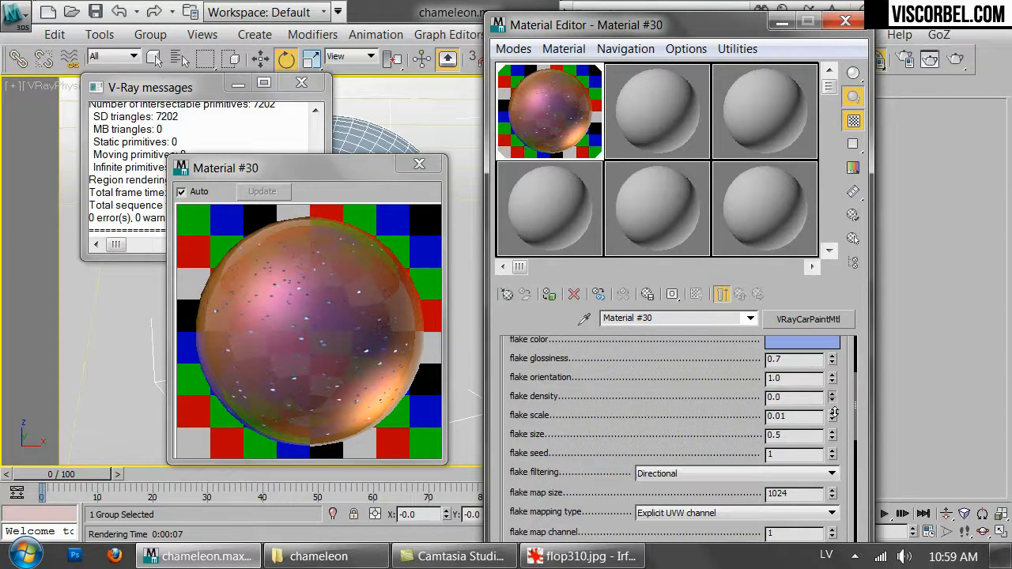
pyautogui.moveTo(832, 401); pyautogui.dragTo(831, 353)
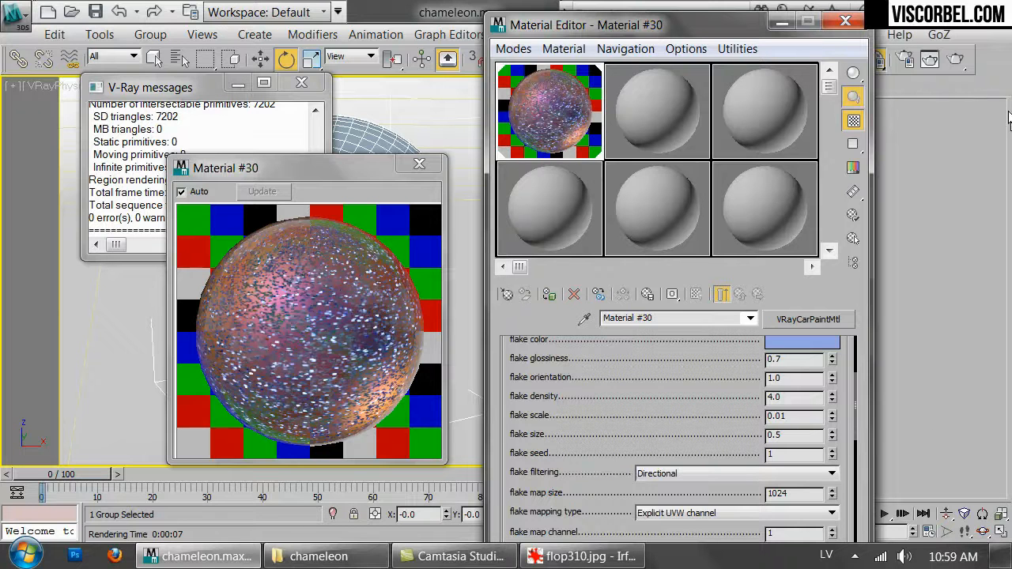
# Render the object to examine the denser flakes up close, and close the frame buffer
pyautogui.click(960, 60)
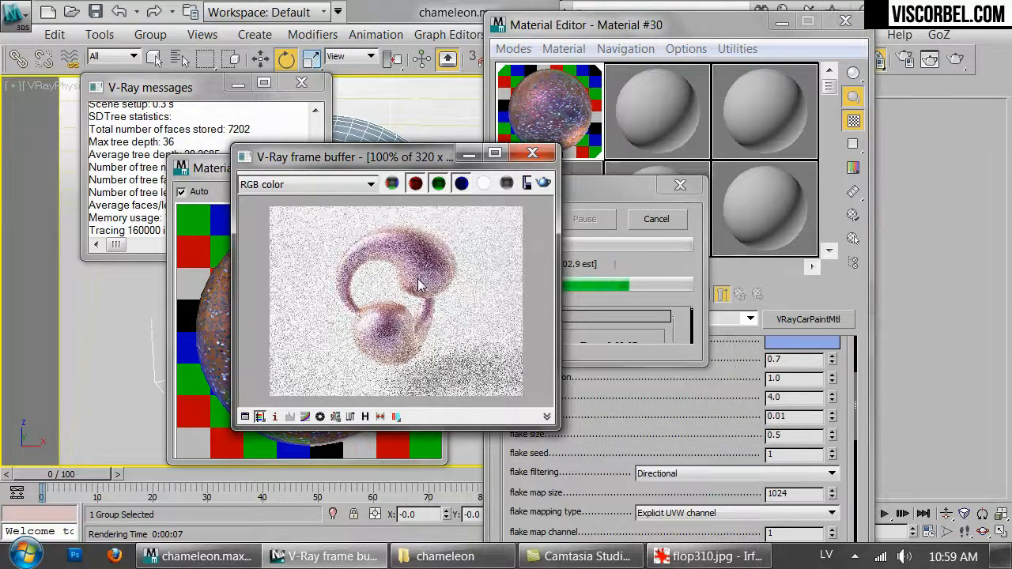
pyautogui.scroll(2, 417, 280)
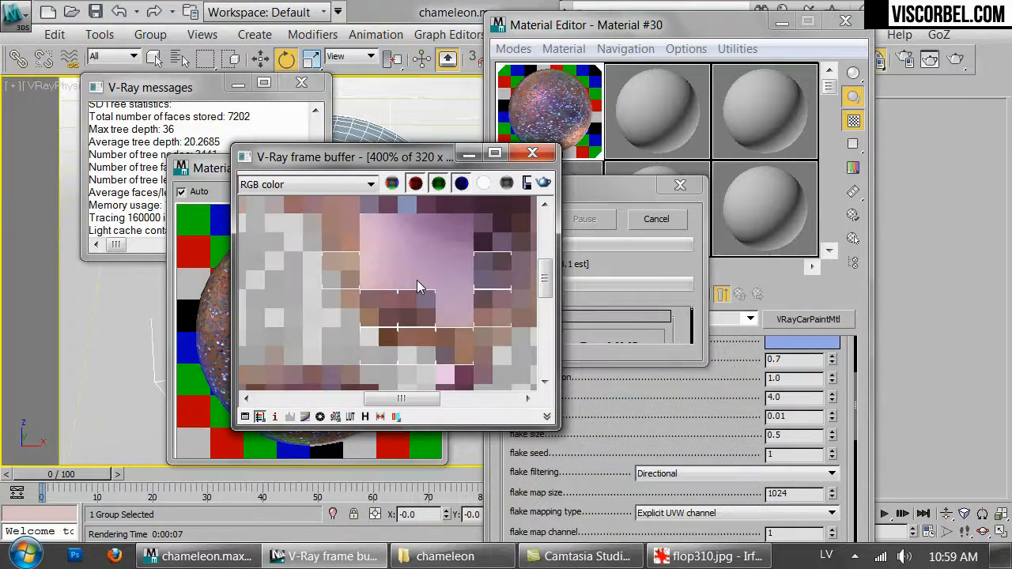
pyautogui.scroll(-2, 378, 218)
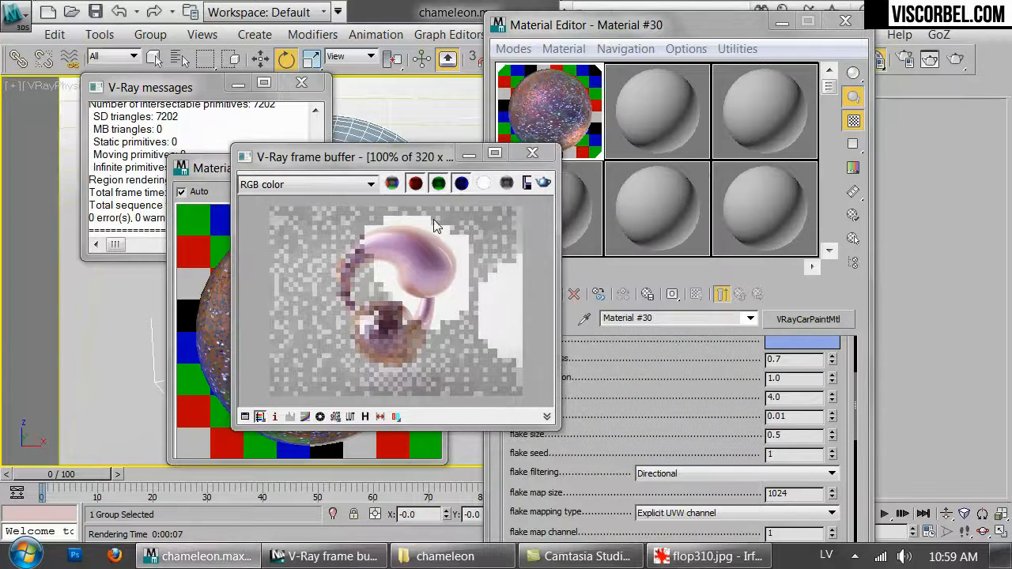
pyautogui.click(532, 153)
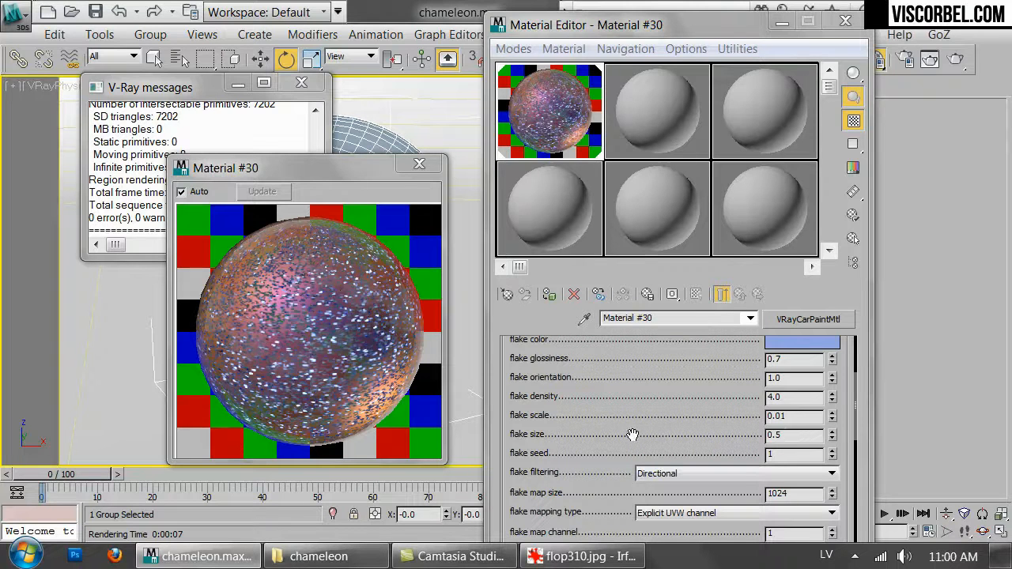
# Copy the base color's Falloff map and paste it as an independent copy into the flake color map slot
pyautogui.moveTo(633, 434); pyautogui.dragTo(626, 491)
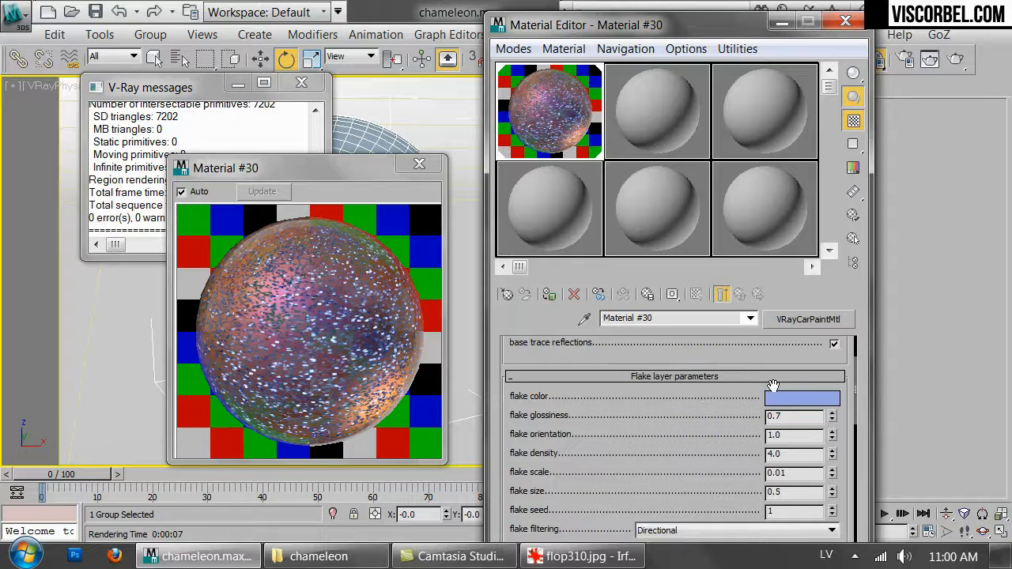
pyautogui.scroll(-5, 588, 457)
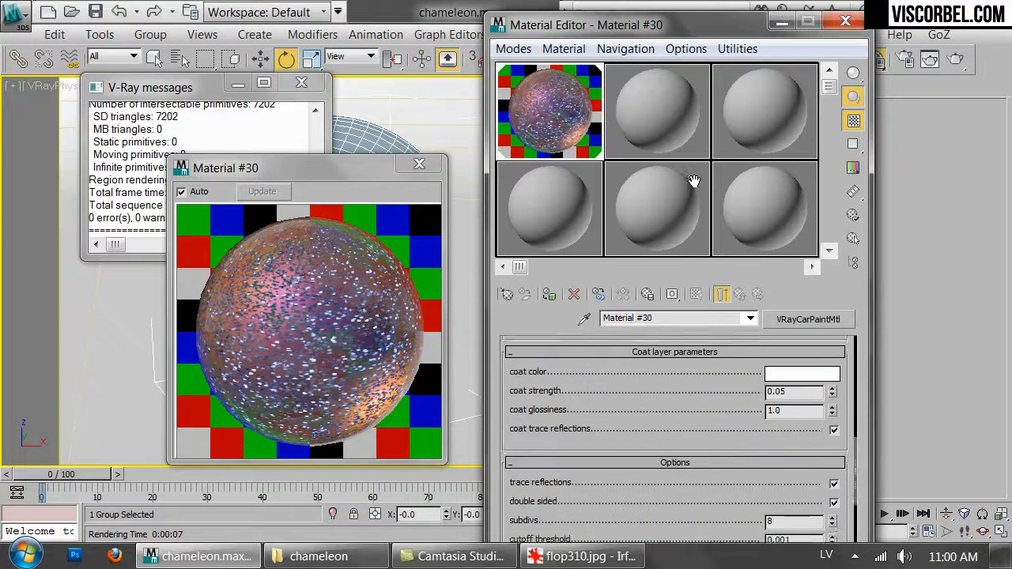
pyautogui.rightClick(736, 441)
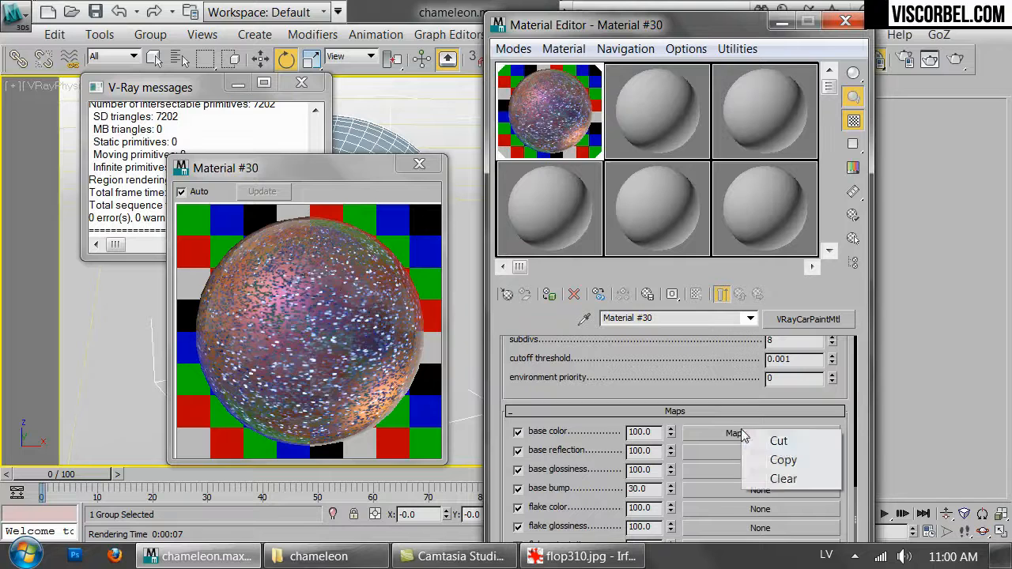
pyautogui.click(803, 461)
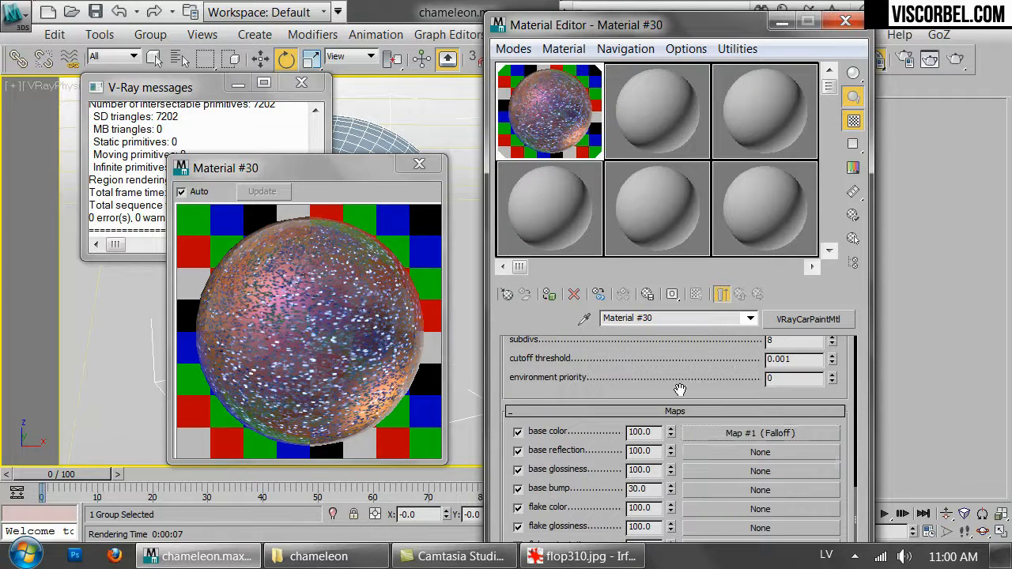
pyautogui.moveTo(611, 379); pyautogui.dragTo(625, 336)
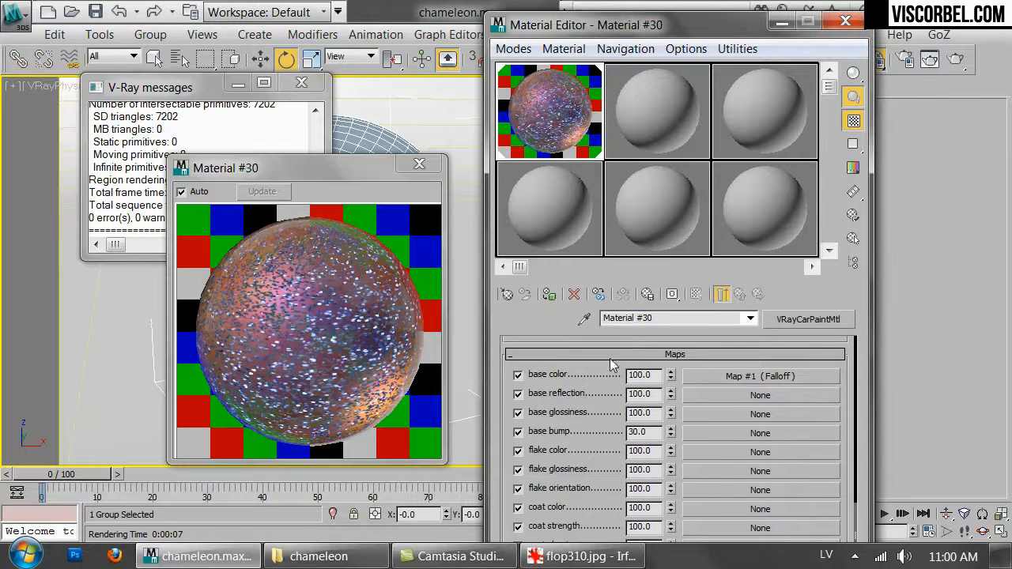
pyautogui.rightClick(769, 452)
pyautogui.click(791, 465)
# Brighten both colors of the flake color Falloff: a lighter orange side color and a pink front color with value 182
pyautogui.click(771, 454)
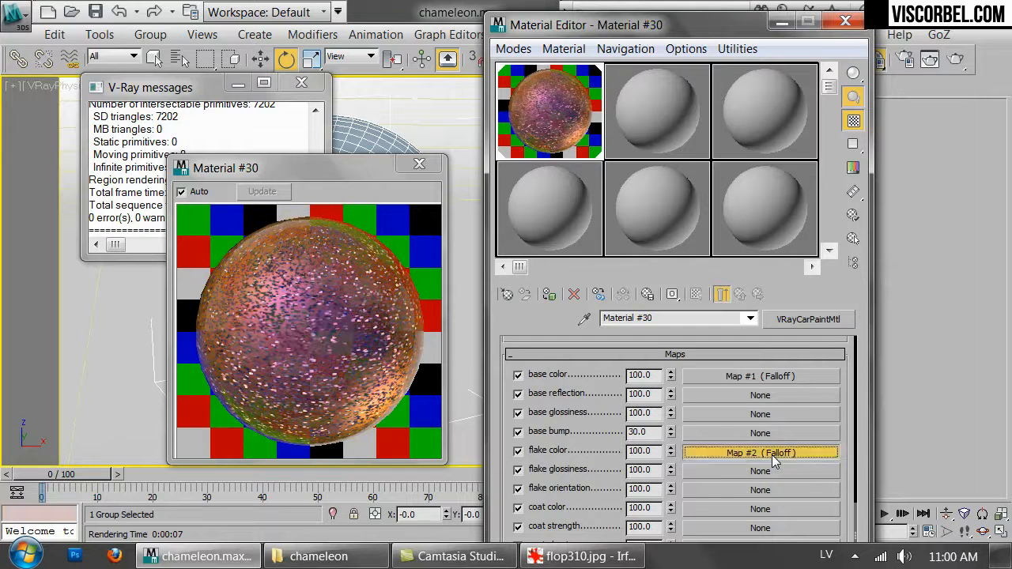
pyautogui.click(549, 411)
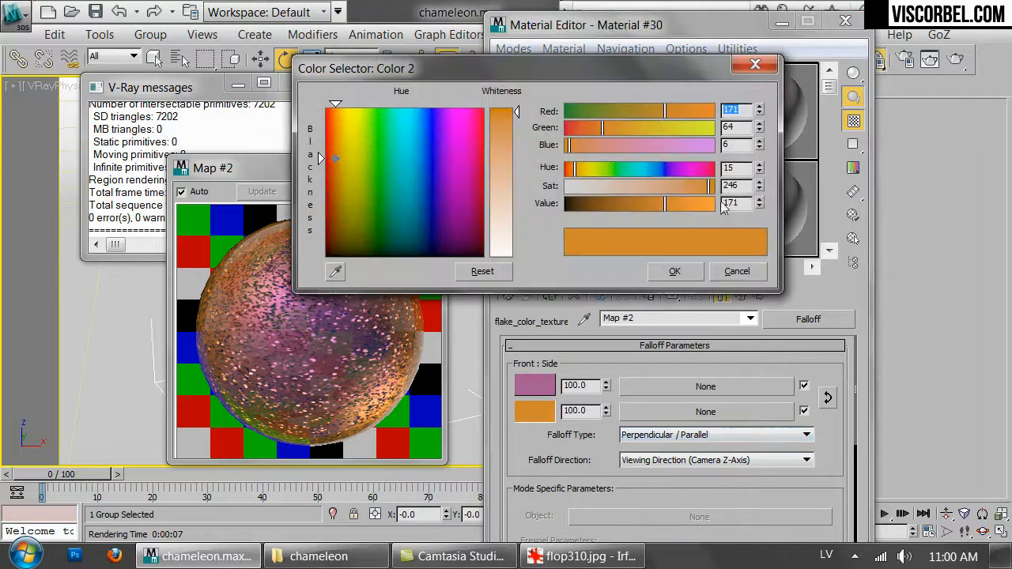
pyautogui.click(674, 271)
pyautogui.click(544, 389)
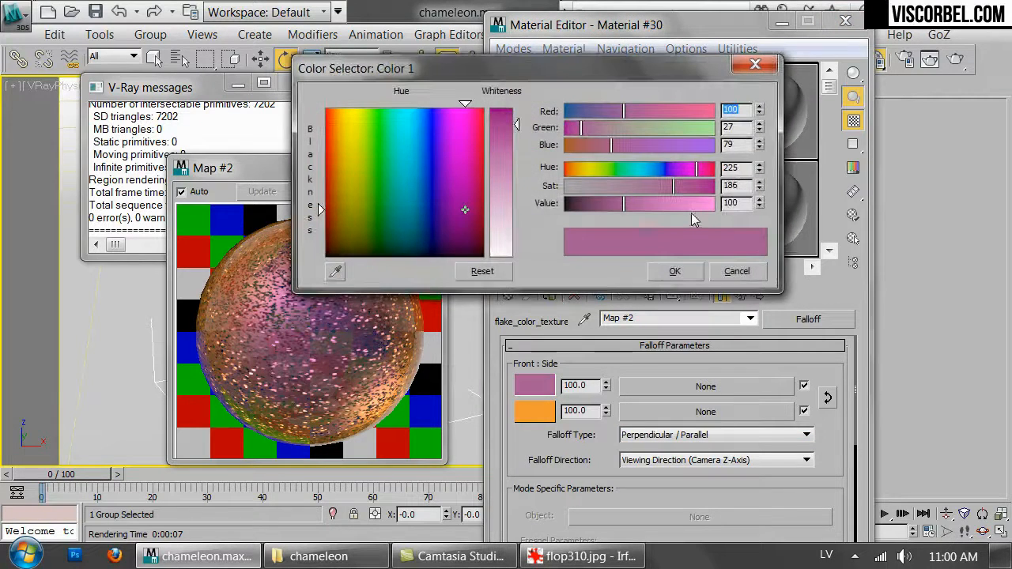
pyautogui.moveTo(650, 208); pyautogui.dragTo(671, 206)
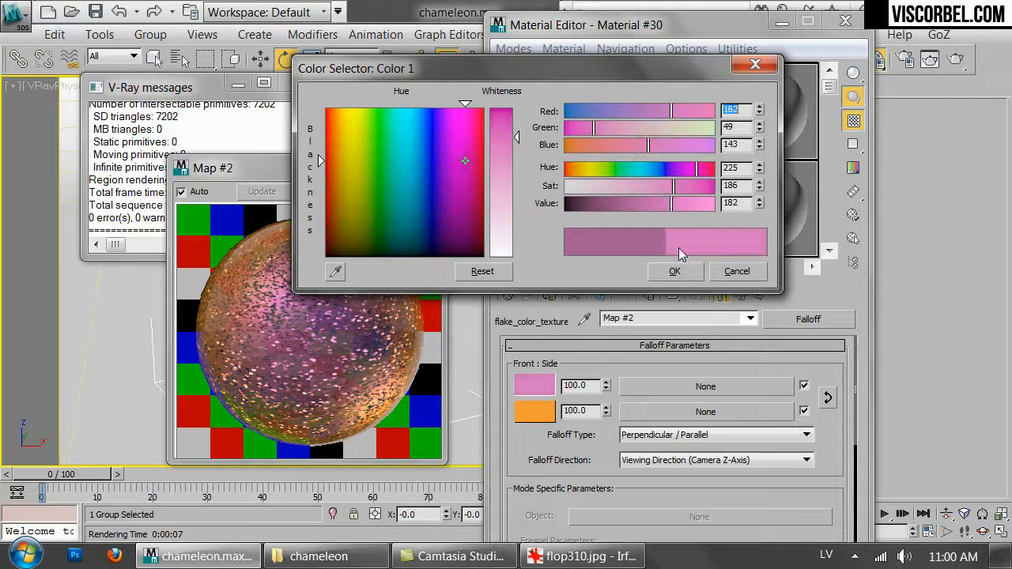
pyautogui.click(674, 272)
# Run a test render and examine the brighter pink and orange flakes on the object up close
pyautogui.click(955, 59)
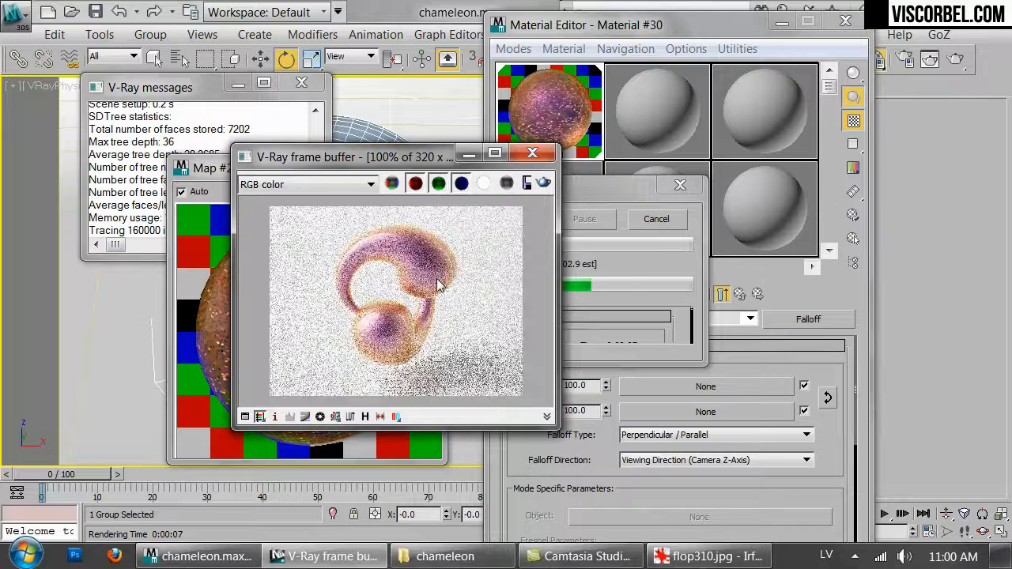
pyautogui.scroll(1, 413, 285)
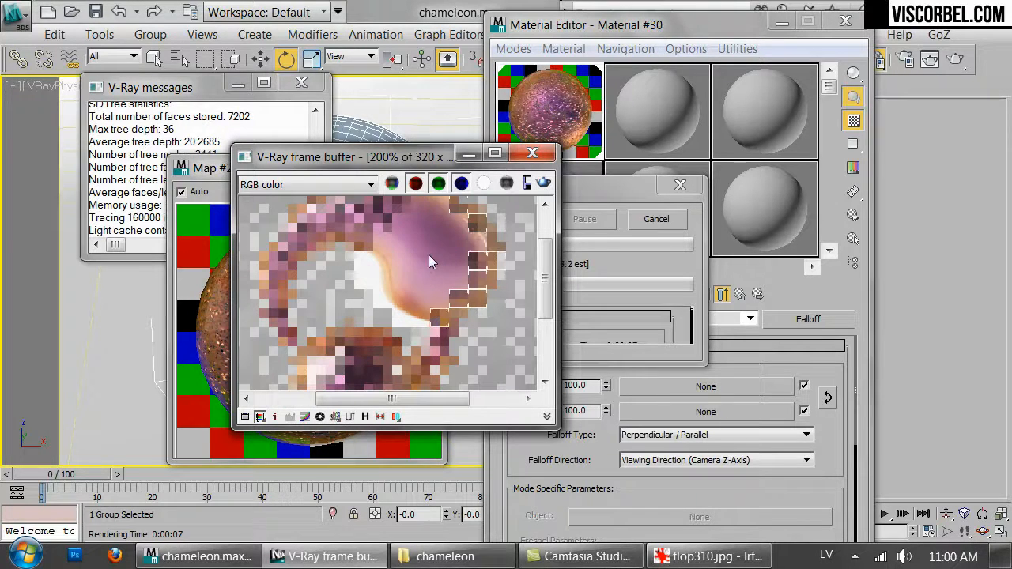
pyautogui.scroll(-1, 377, 250)
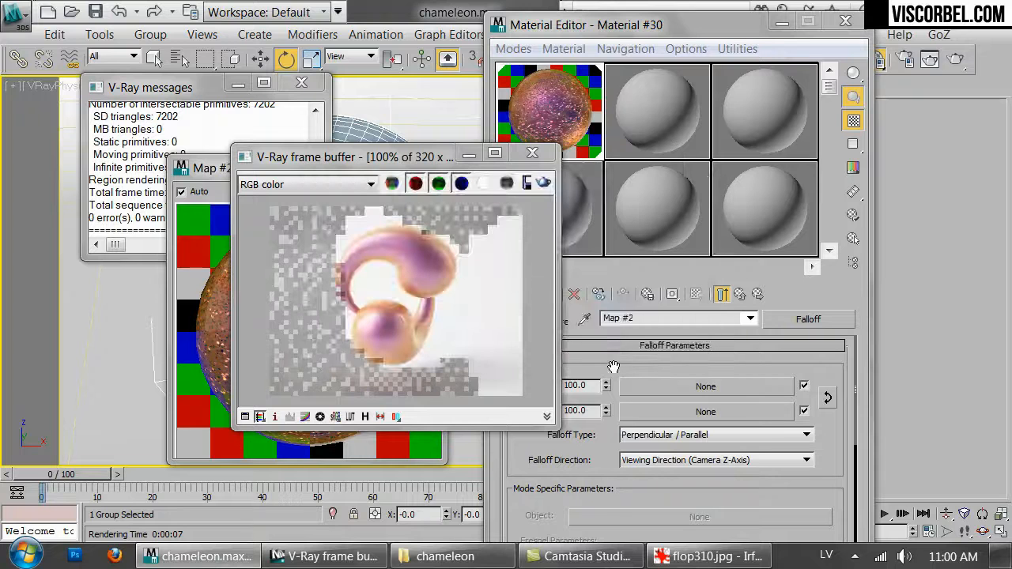
# Return to the parent material's map list and check the reference photo flop310.jpg again
pyautogui.click(736, 297)
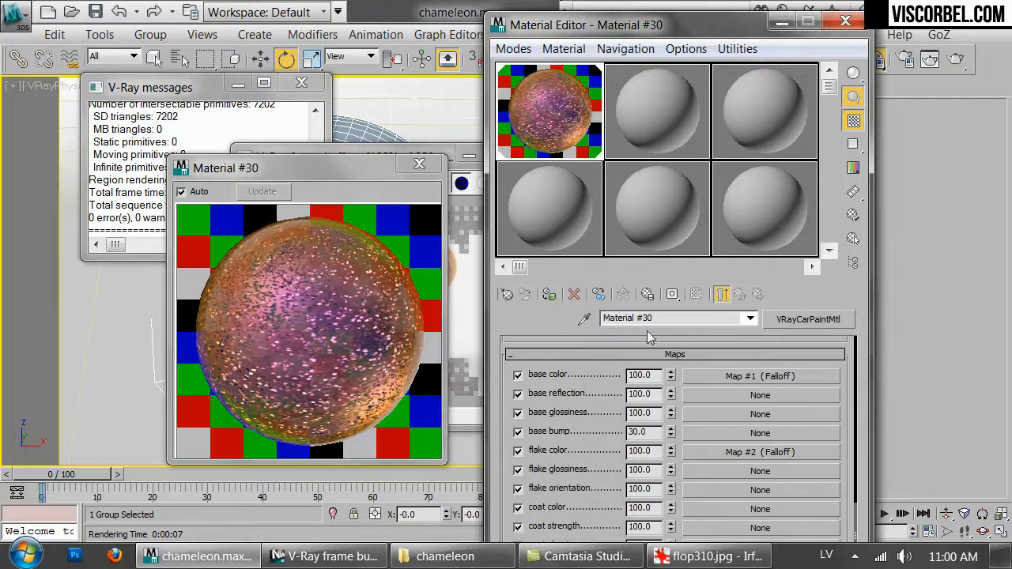
pyautogui.scroll(-3, 603, 399)
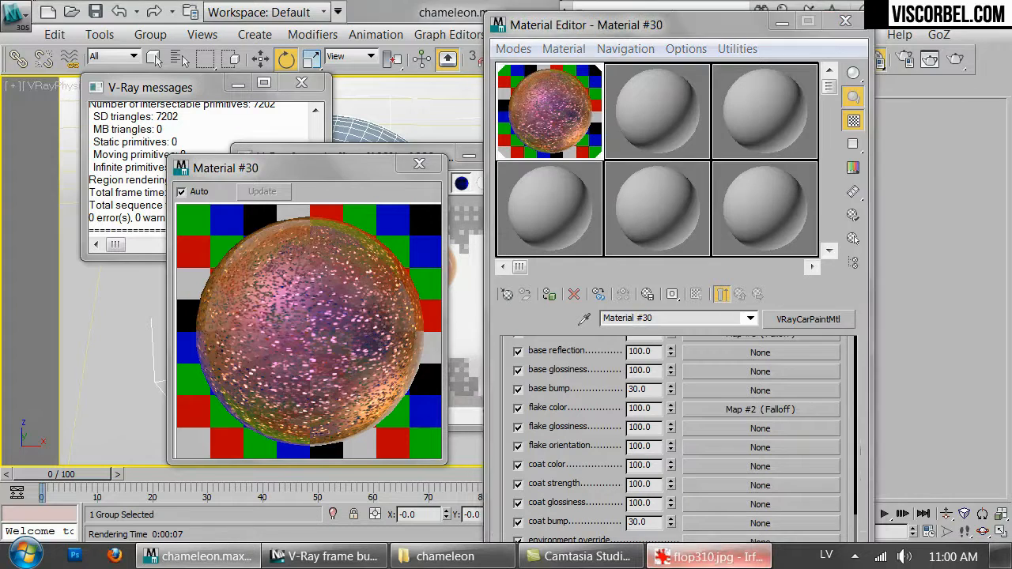
pyautogui.click(708, 556)
pyautogui.hotkey('alt', 'Tab')
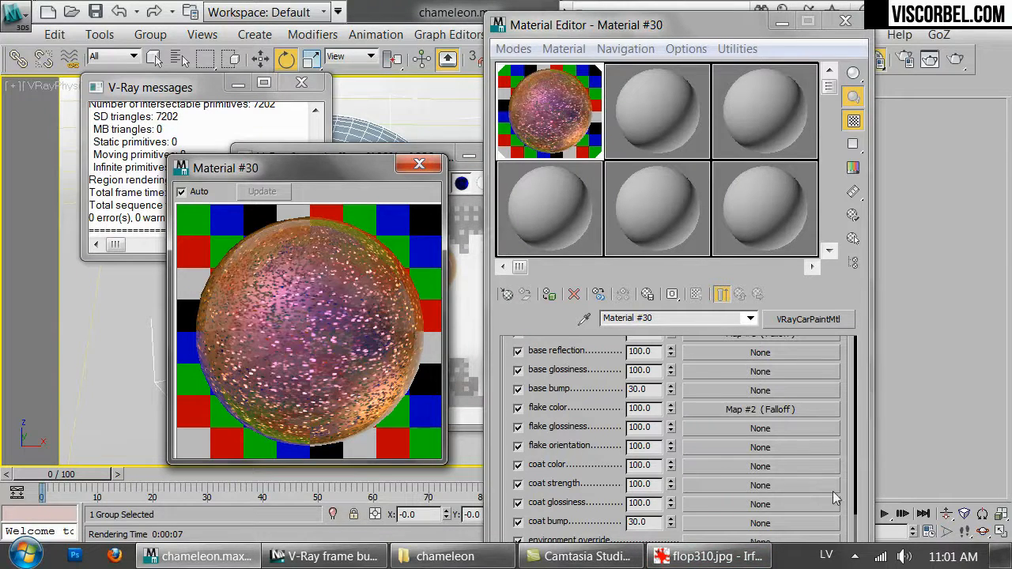
# Assign a Noise map to the coat bump slot, set the noise size to 2.0, and return to the parent material
pyautogui.click(761, 523)
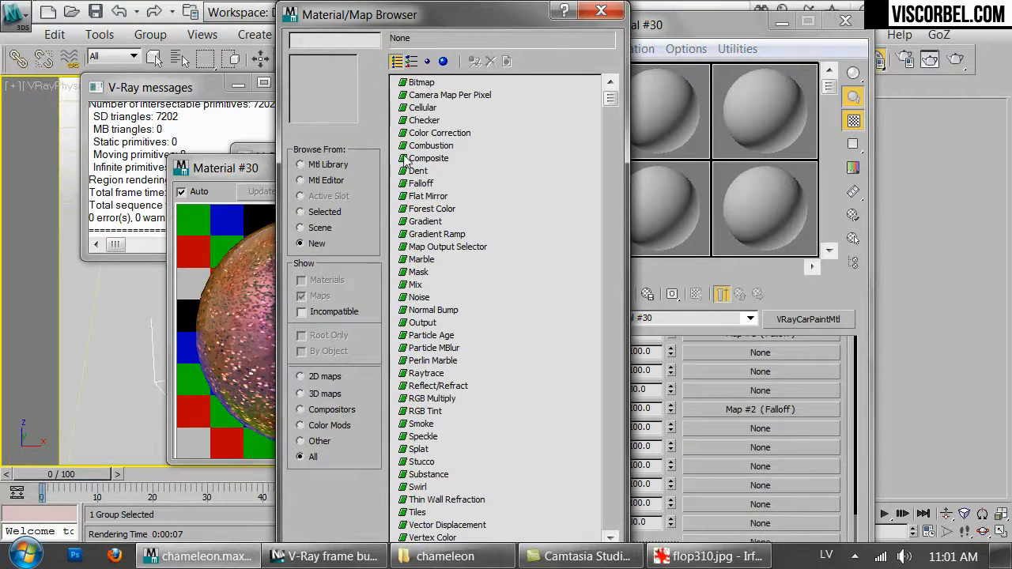
pyautogui.doubleClick(419, 297)
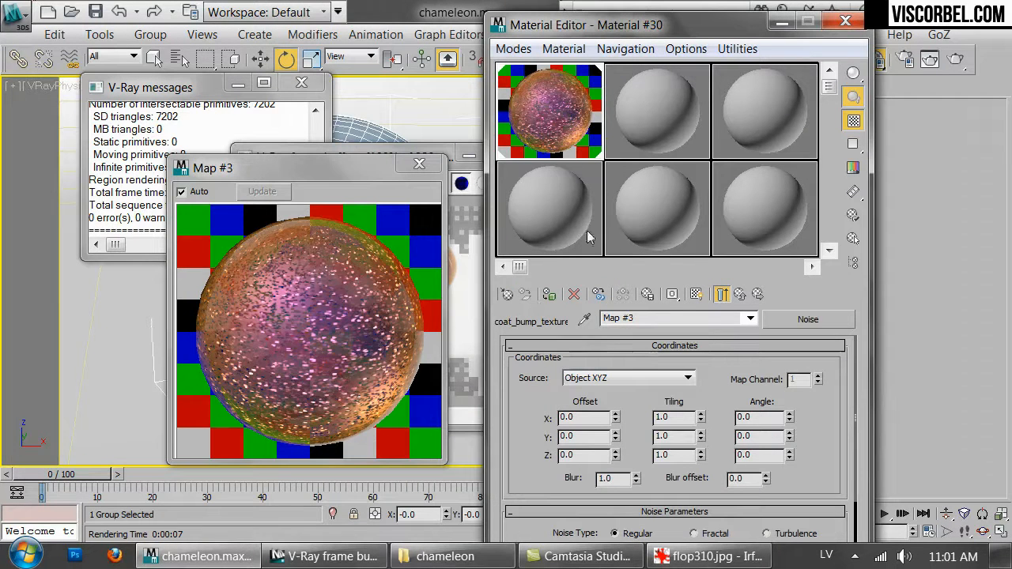
pyautogui.moveTo(709, 349); pyautogui.dragTo(671, 306)
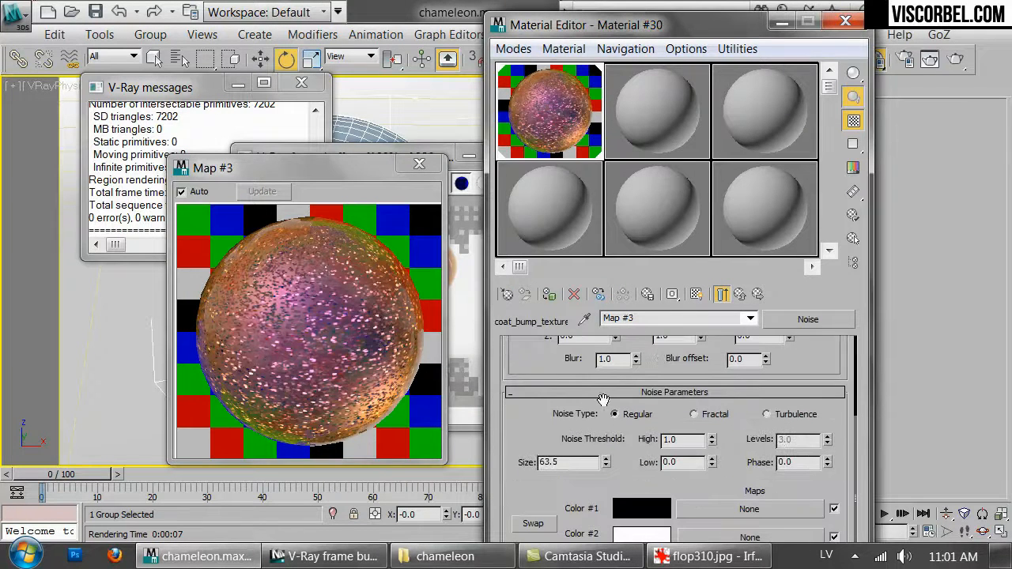
pyautogui.doubleClick(586, 463)
pyautogui.click(740, 294)
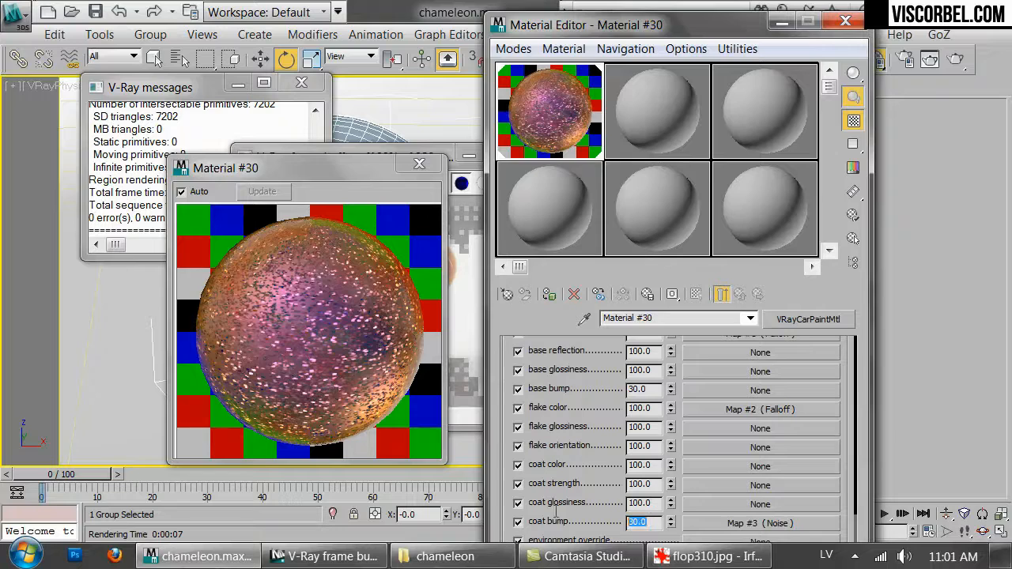
# Run a test render to examine the coat bump on the object, stopping it once the surface can be judged
pyautogui.click(471, 235)
pyautogui.click(542, 183)
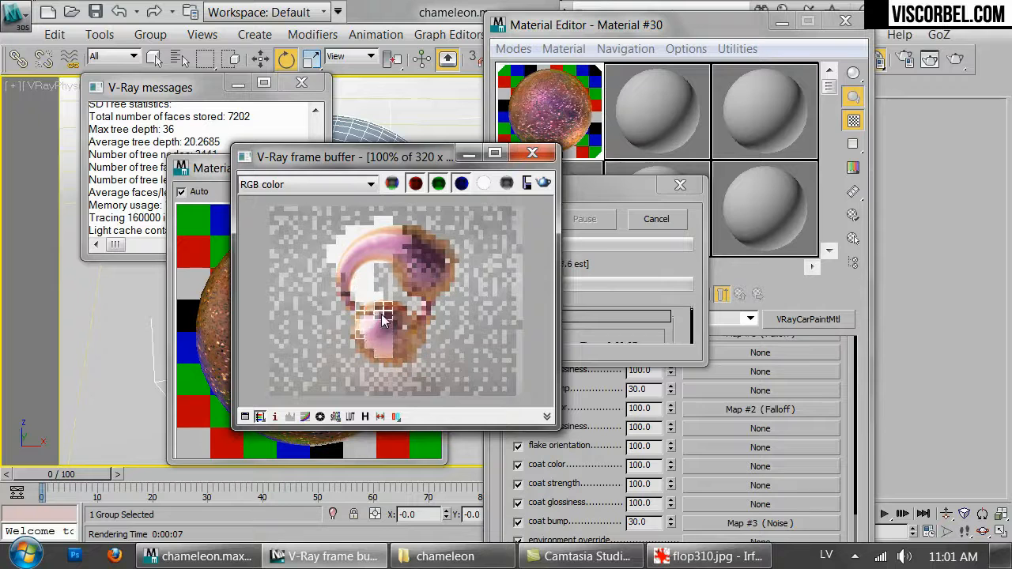
pyautogui.click(667, 224)
pyautogui.click(657, 220)
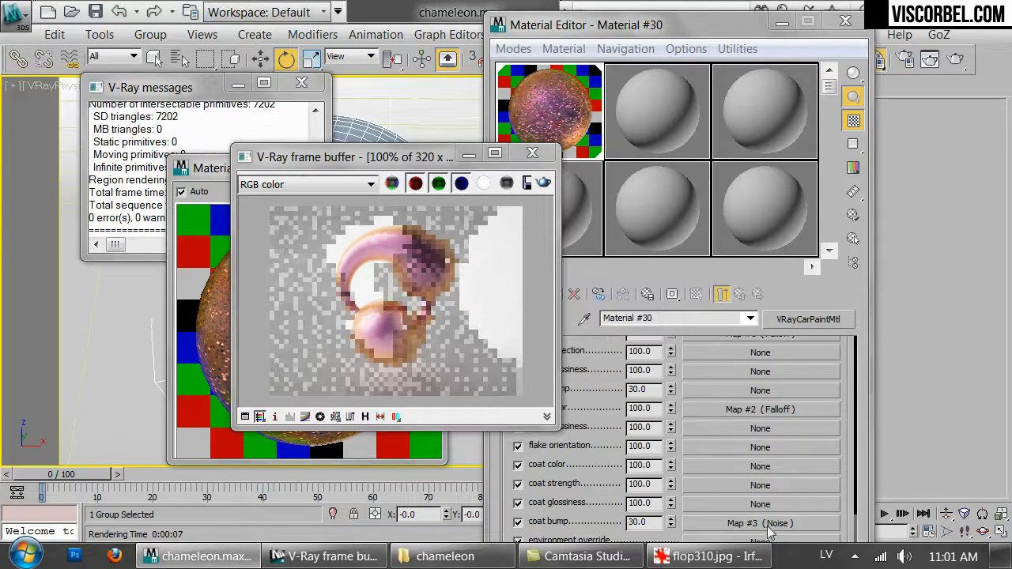
# Set the coat bump Noise map's size to 0.5 and check it with a brief test render
pyautogui.click(757, 523)
pyautogui.scroll(-3, 577, 489)
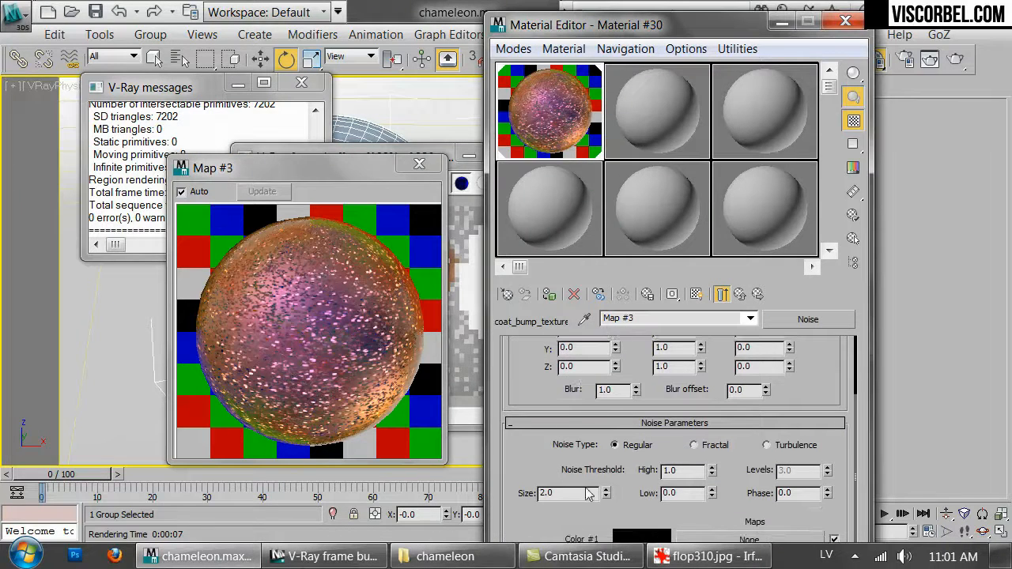
pyautogui.write('.5')
pyautogui.hotkey('shift', 'q')
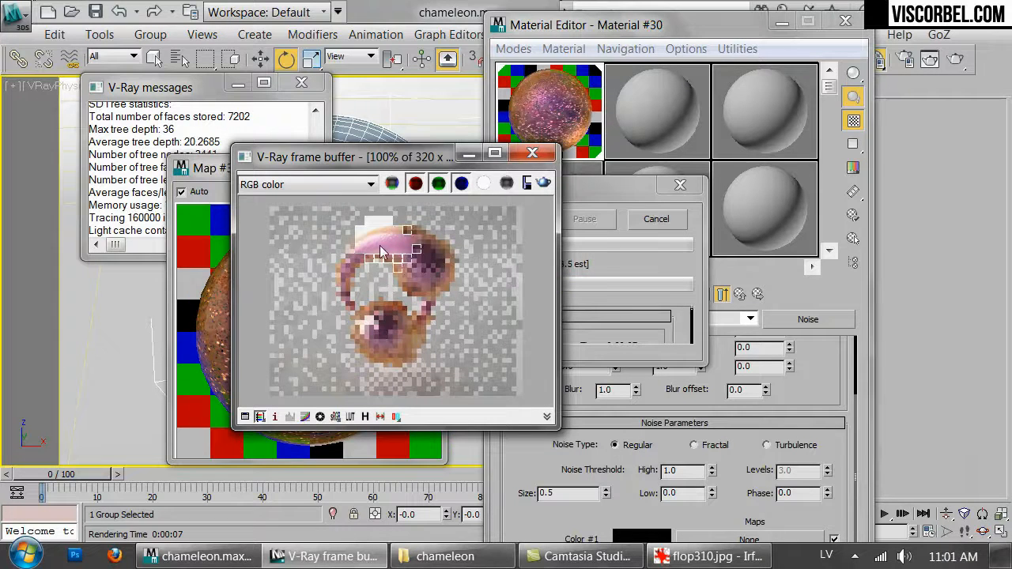
pyautogui.click(656, 219)
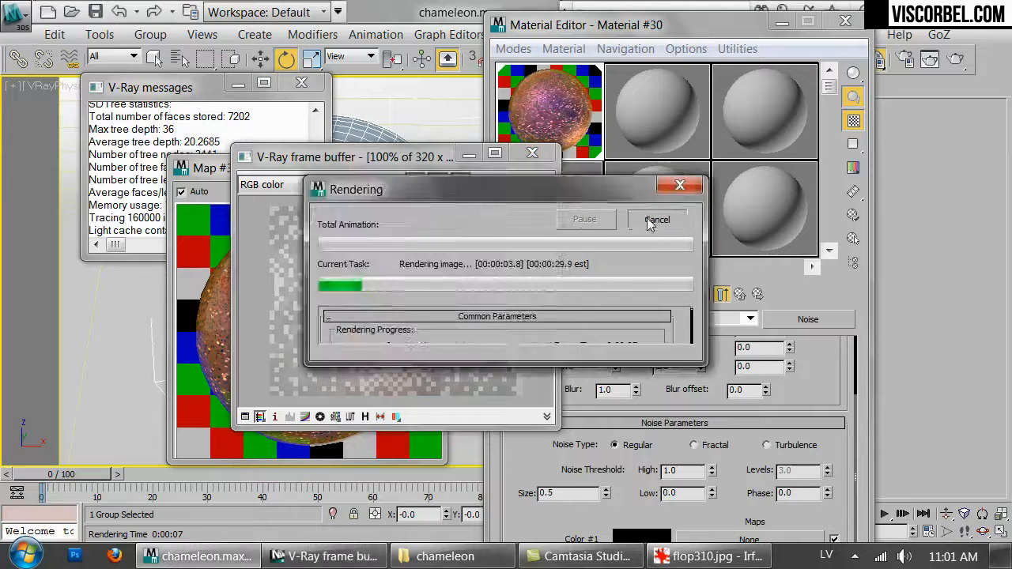
# Set the coat bump amount to 5.0 in the parent material and check it with a test render
pyautogui.click(740, 294)
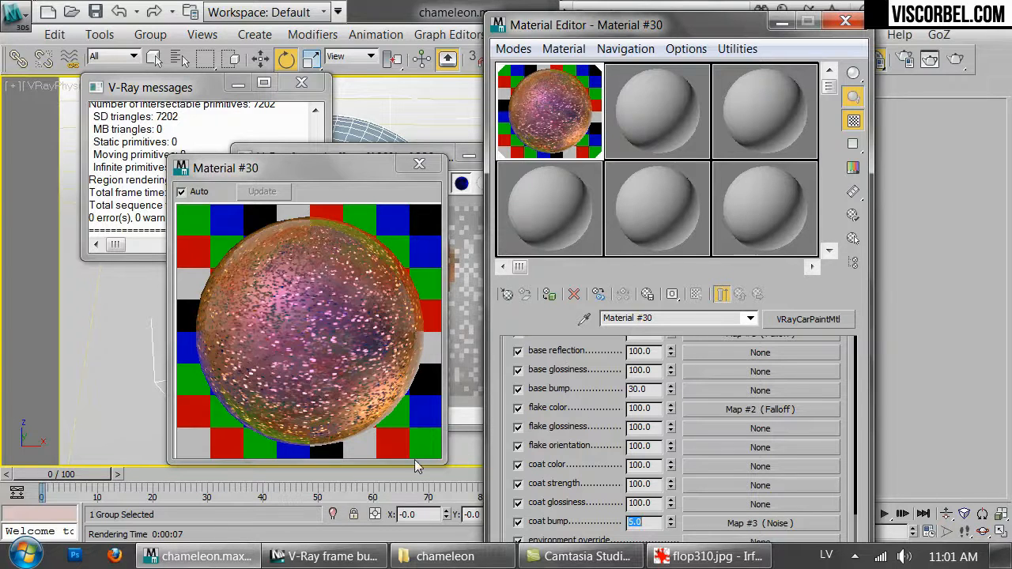
pyautogui.click(441, 313)
pyautogui.click(474, 289)
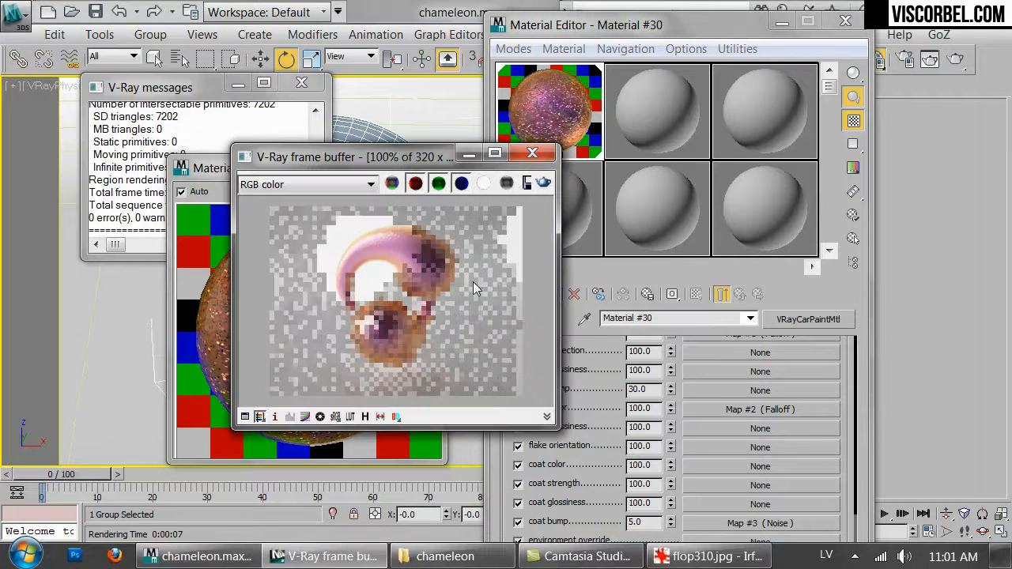
pyautogui.click(542, 184)
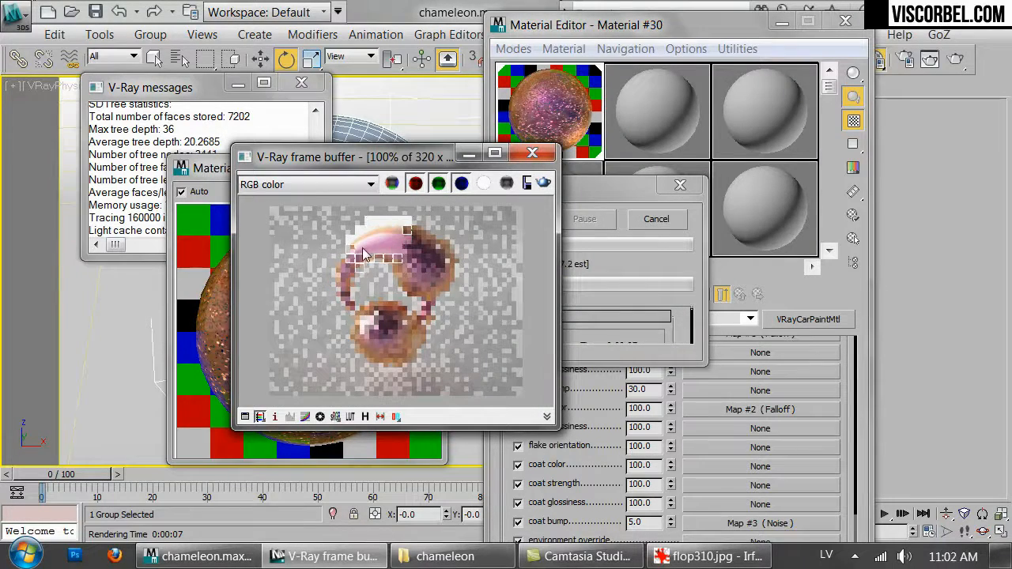
pyautogui.scroll(1, 358, 242)
pyautogui.scroll(-1, 358, 241)
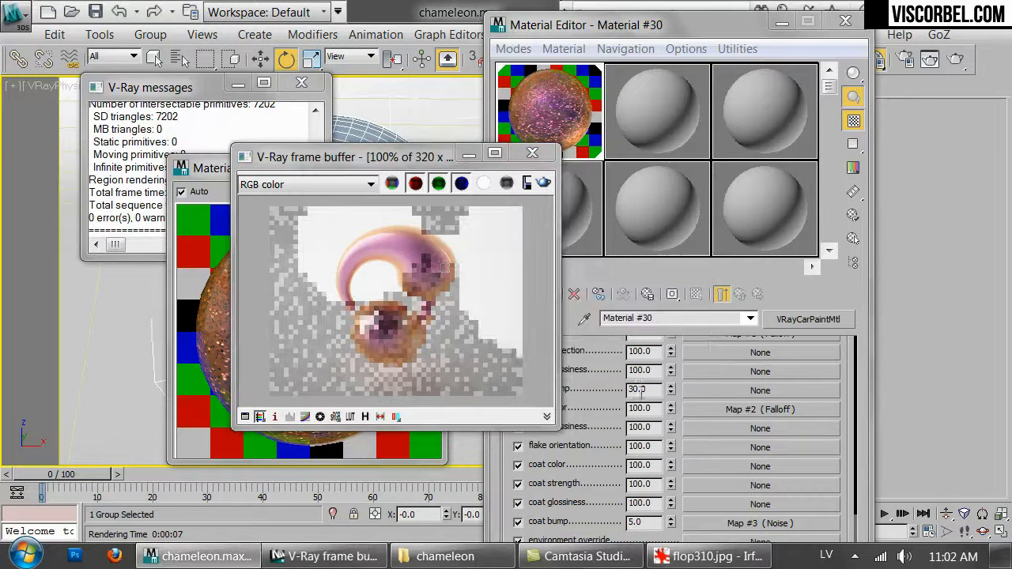
# Set the coat bump amount to 8.0 and check the surface with a partial test render
pyautogui.doubleClick(635, 521)
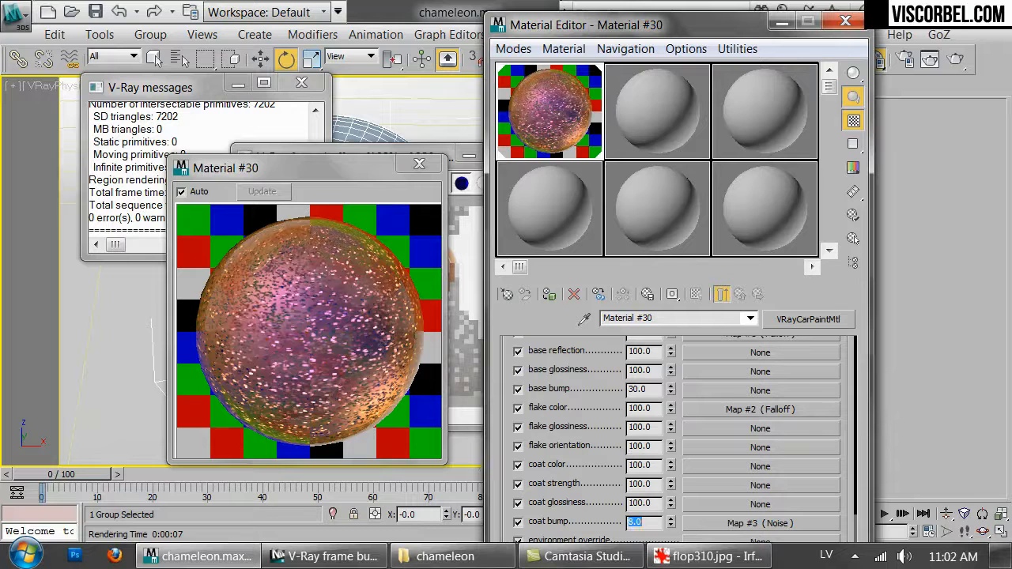
pyautogui.click(472, 281)
pyautogui.hotkey('shift', 'q')
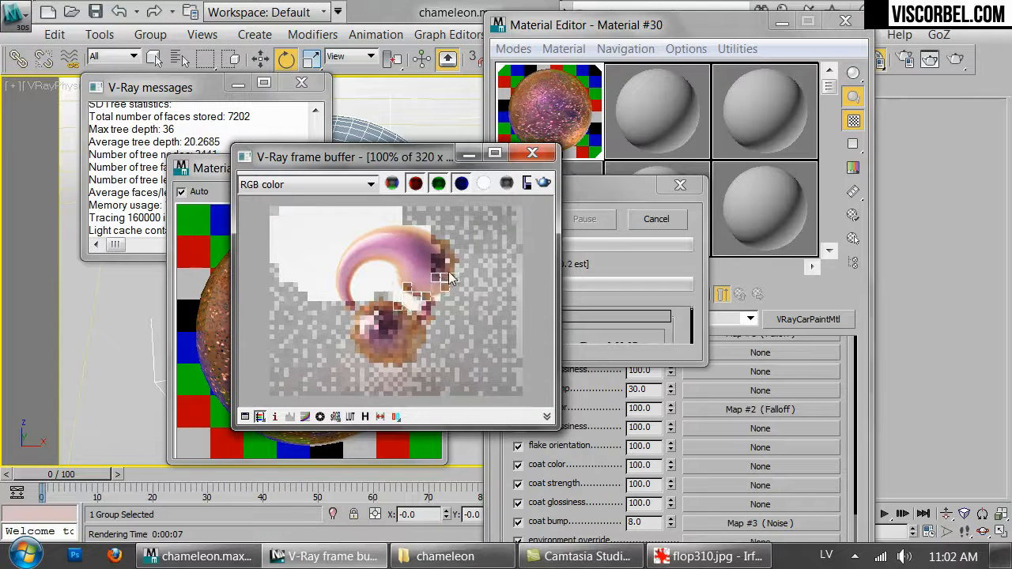
pyautogui.click(656, 219)
# Adjust the material's flake layer parameters, using flake orientation 1.0 and flake density 4.0
pyautogui.moveTo(838, 358); pyautogui.dragTo(850, 550)
pyautogui.moveTo(826, 342); pyautogui.dragTo(826, 512)
pyautogui.scroll(3, 826, 510)
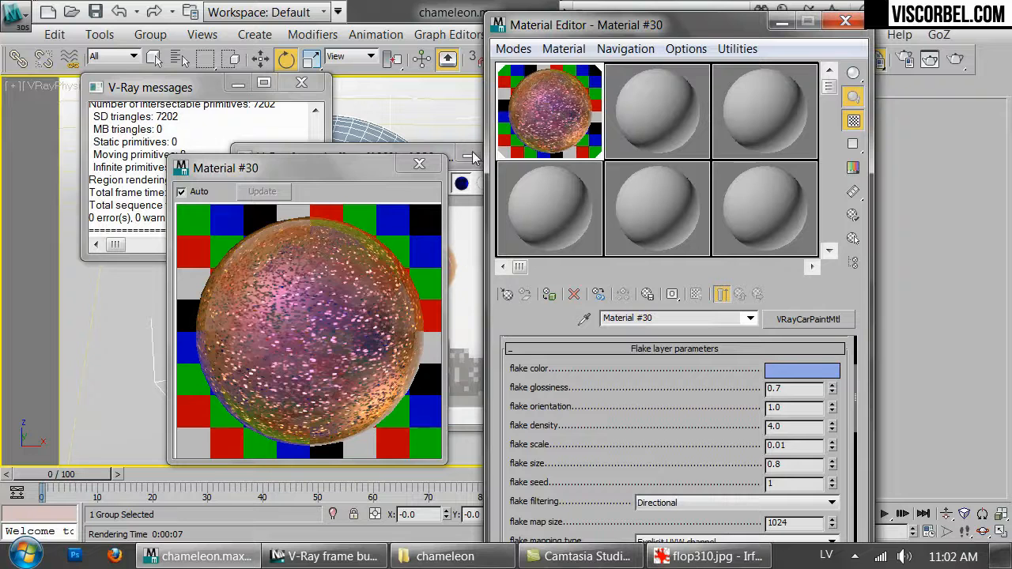
# Run a test render of the adjusted flakes, examine the curved shape up close, and stop the render
pyautogui.click(462, 263)
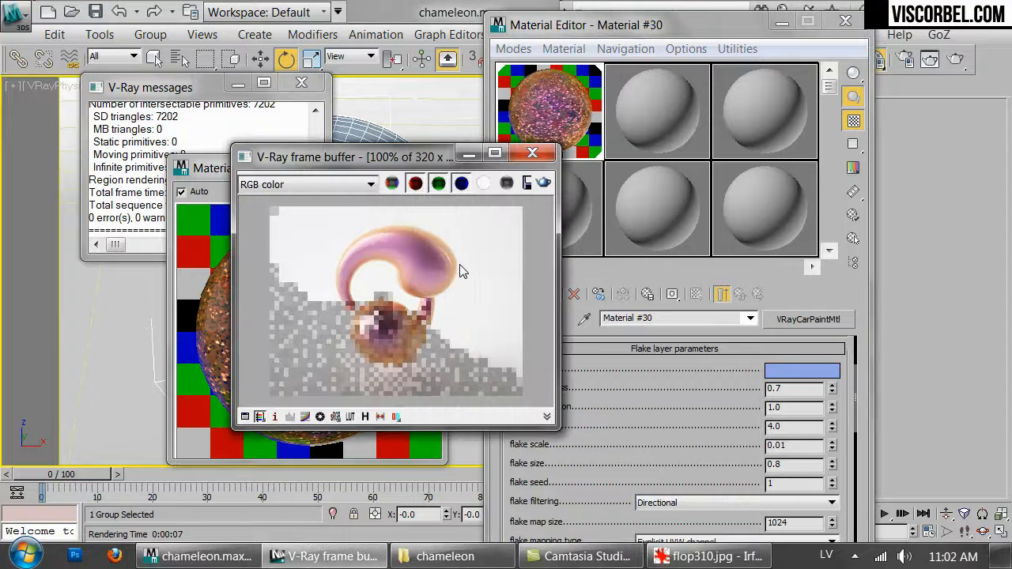
pyautogui.click(542, 183)
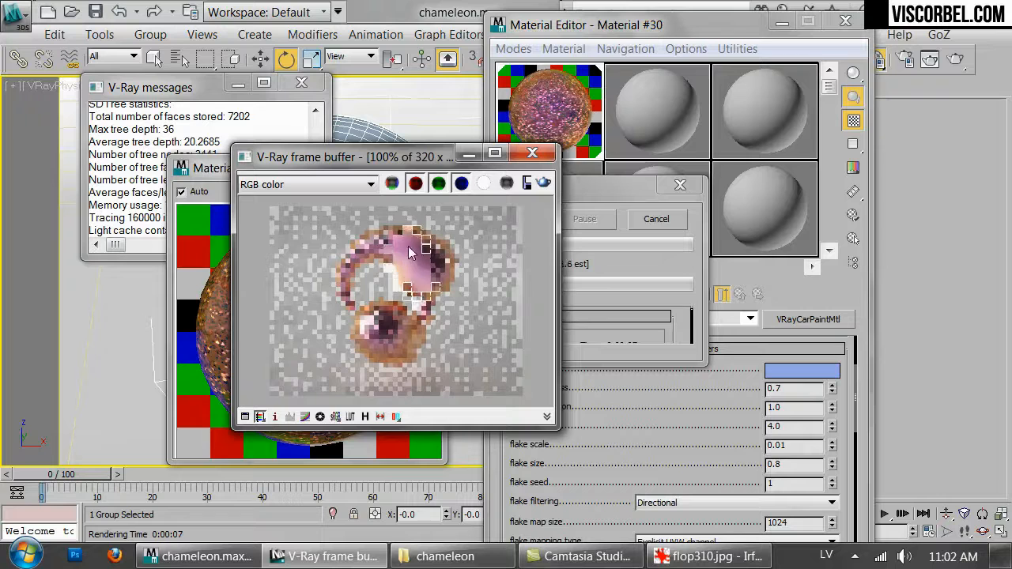
pyautogui.scroll(1, 409, 276)
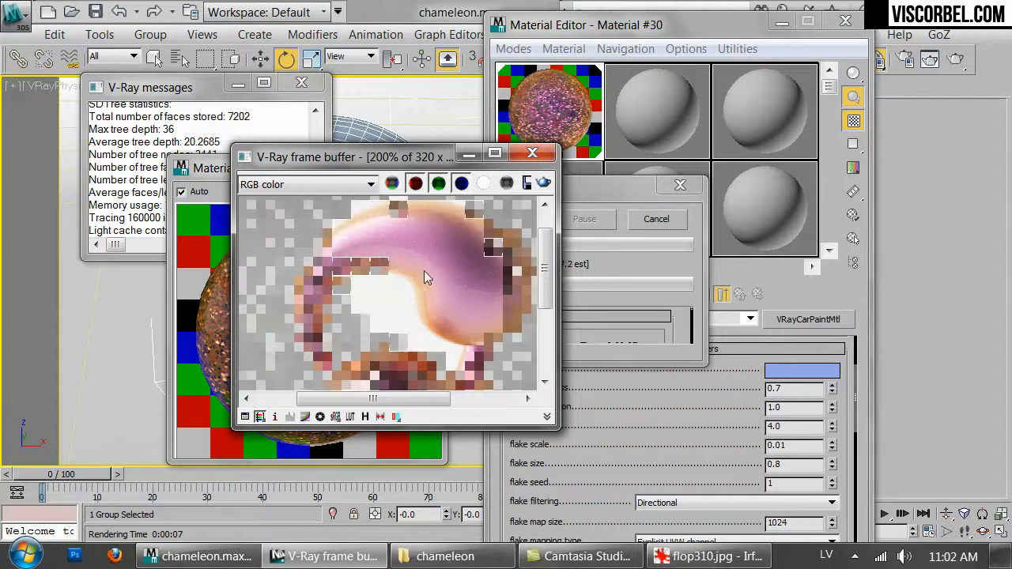
pyautogui.moveTo(424, 271); pyautogui.dragTo(446, 282, button='middle')
pyautogui.scroll(-1, 448, 290)
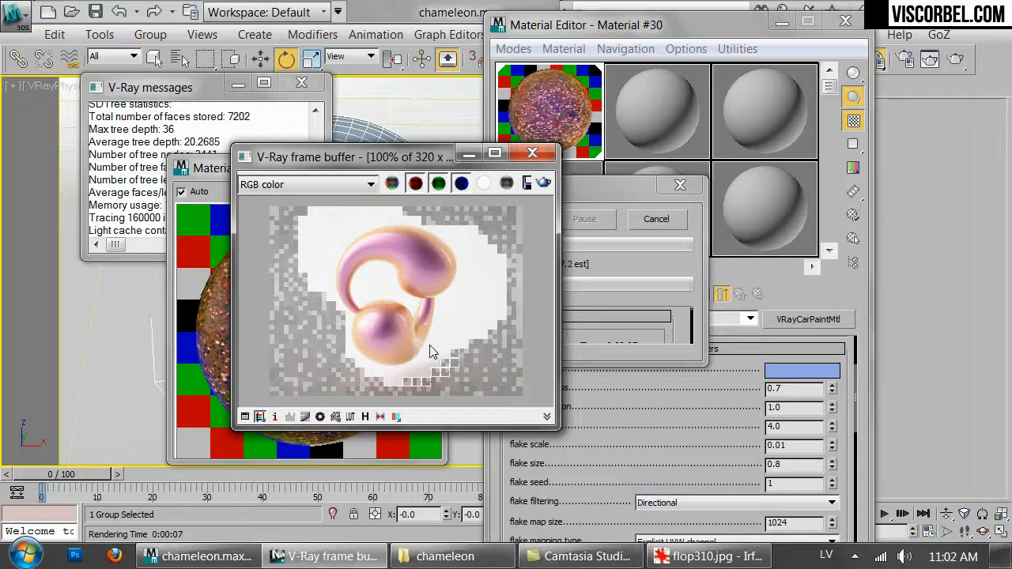
pyautogui.click(656, 219)
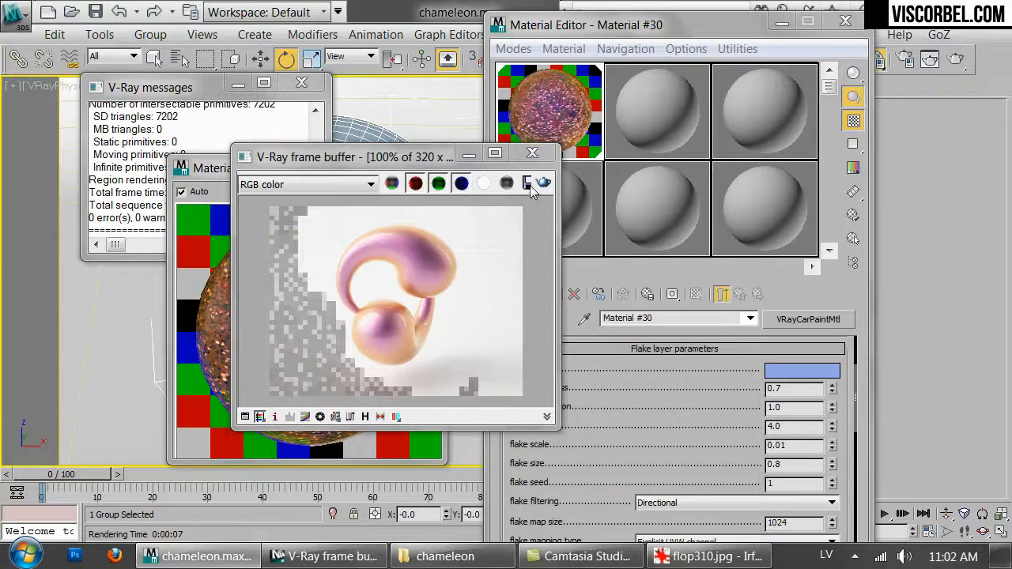
# Close the enlarged material preview and compare the rendered paint with the reference photo 0.jpg from the chameleon folder
pyautogui.click(212, 289)
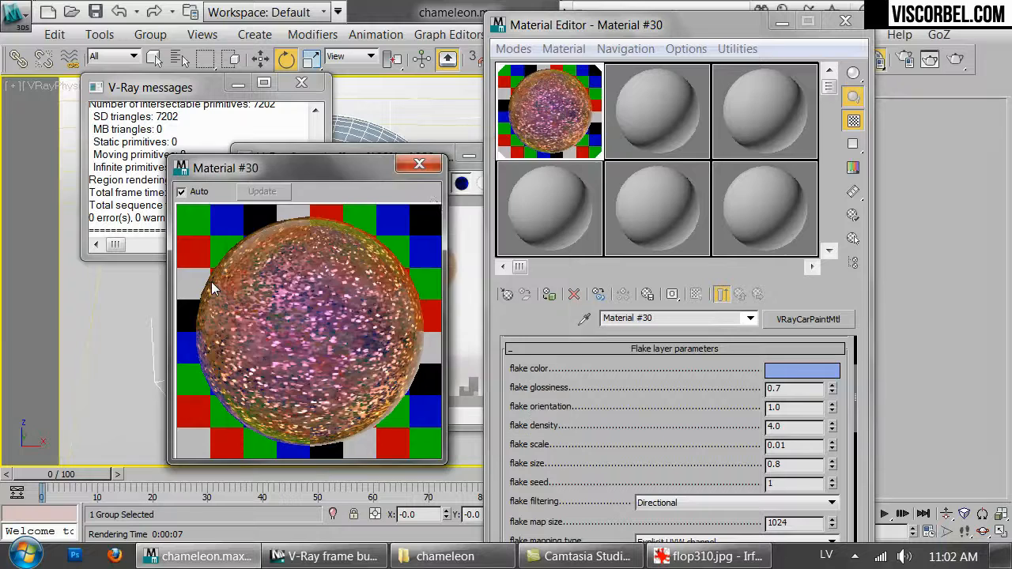
pyautogui.click(420, 164)
pyautogui.click(445, 556)
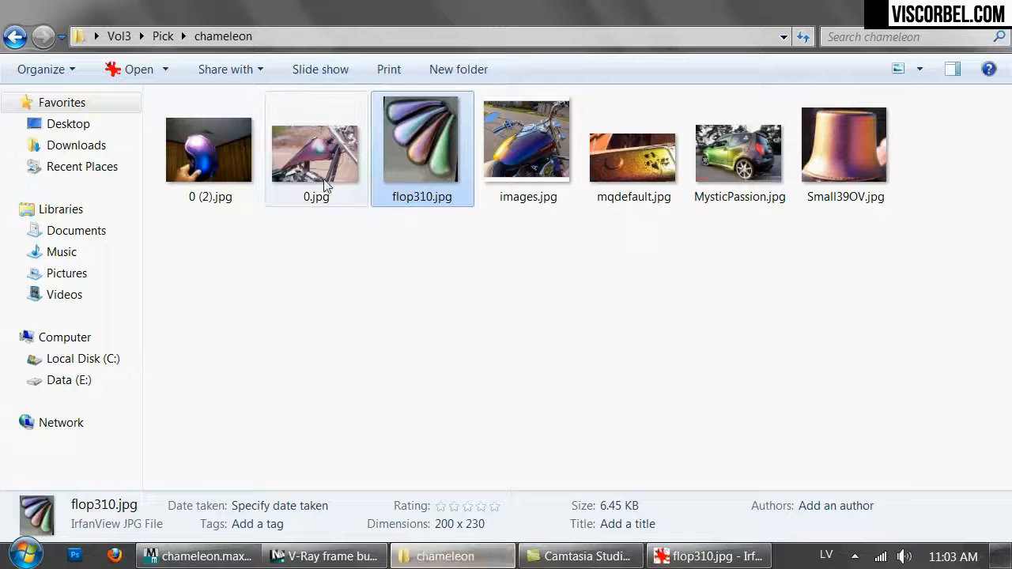
pyautogui.doubleClick(319, 180)
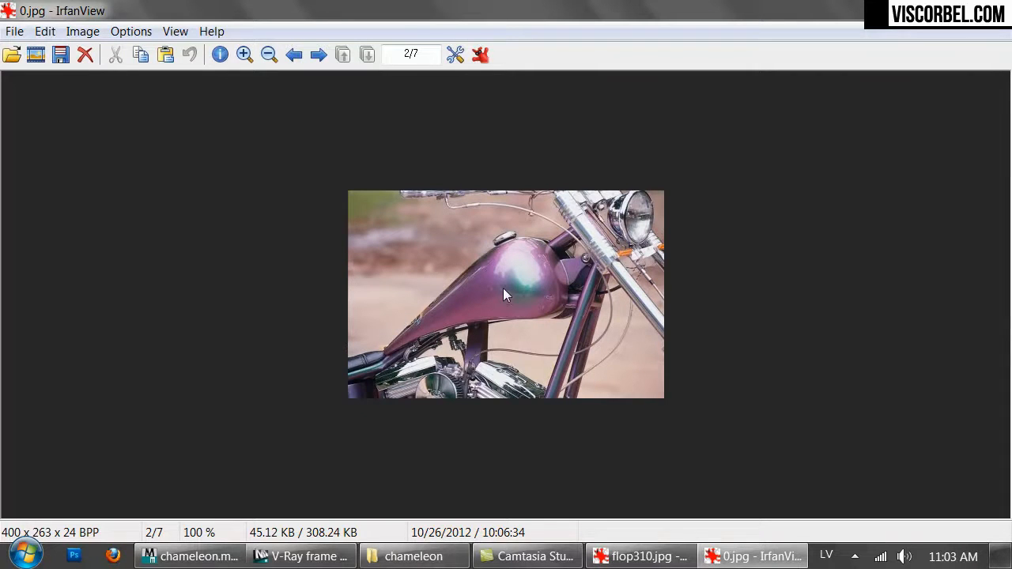
pyautogui.click(300, 556)
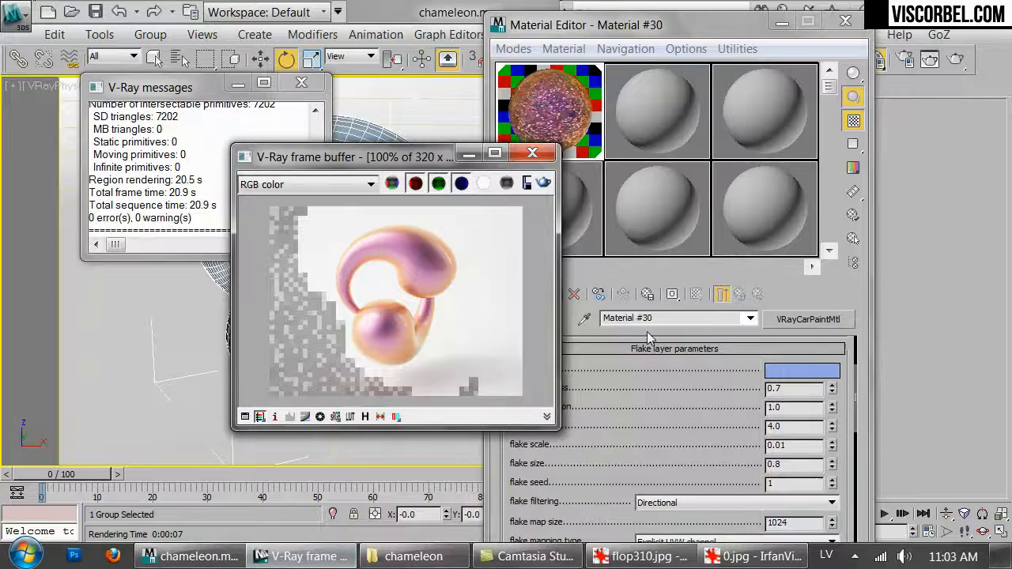
# Copy the car paint material into the second sample slot and rename the original Chameleon_Purple-Orange
pyautogui.click(573, 109)
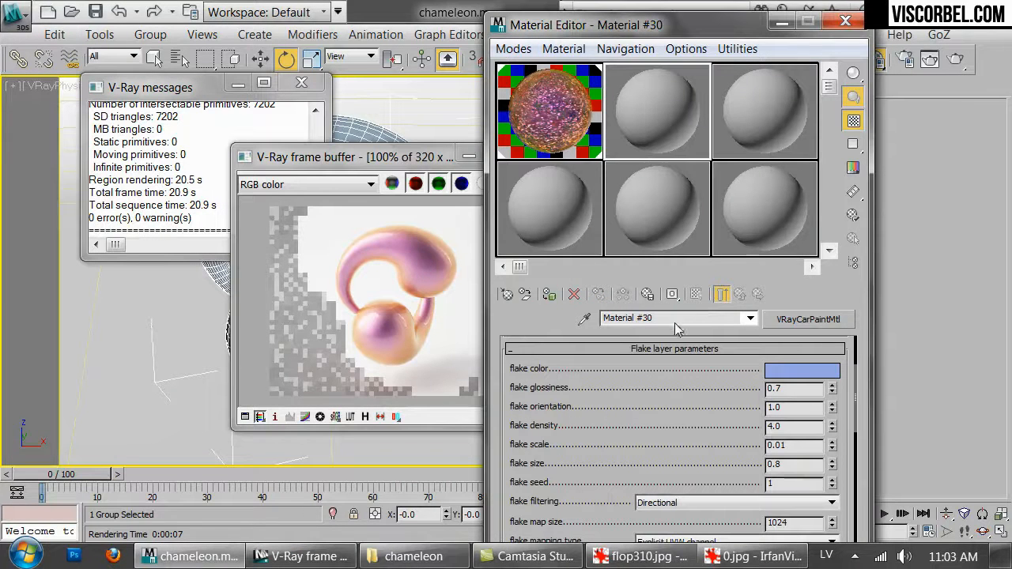
pyautogui.click(541, 118)
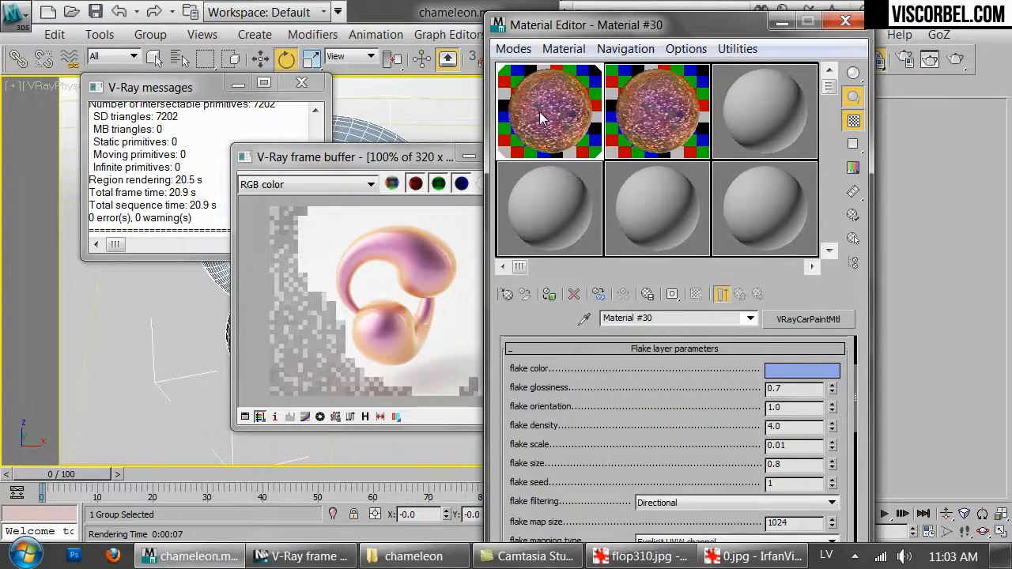
pyautogui.click(668, 318)
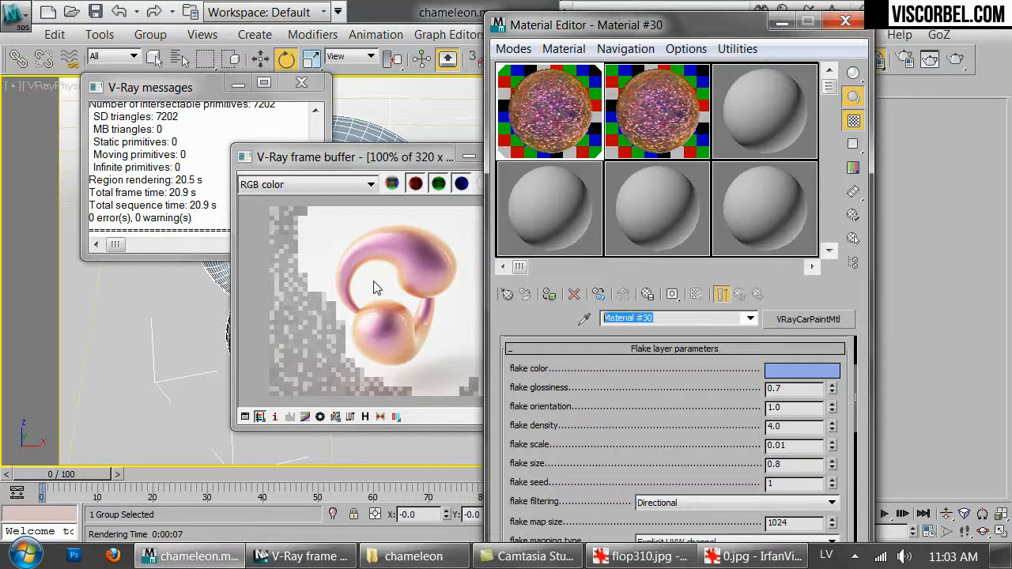
pyautogui.write('Chameleo')
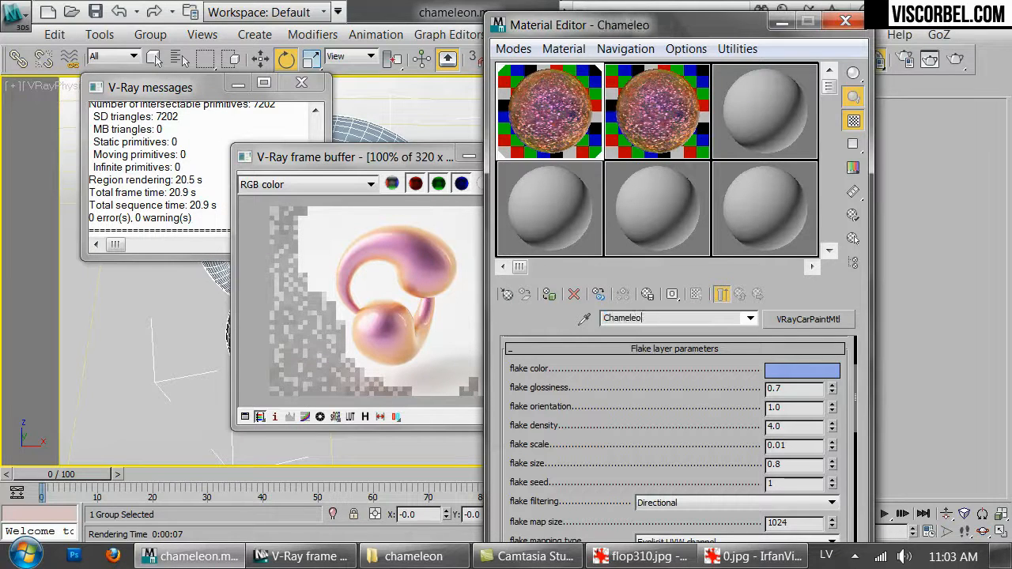
pyautogui.write('n_Purple-')
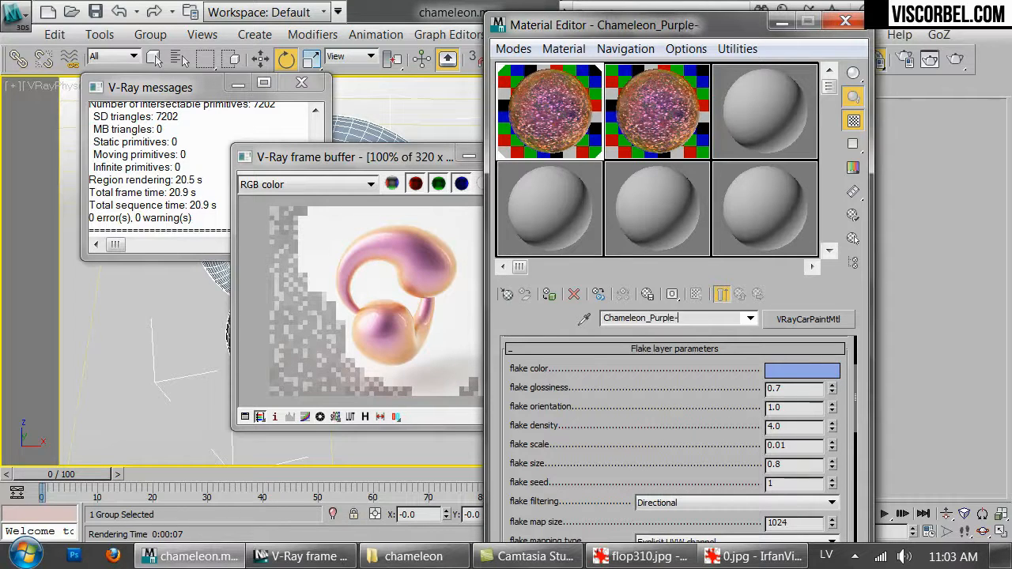
pyautogui.write('Orange')
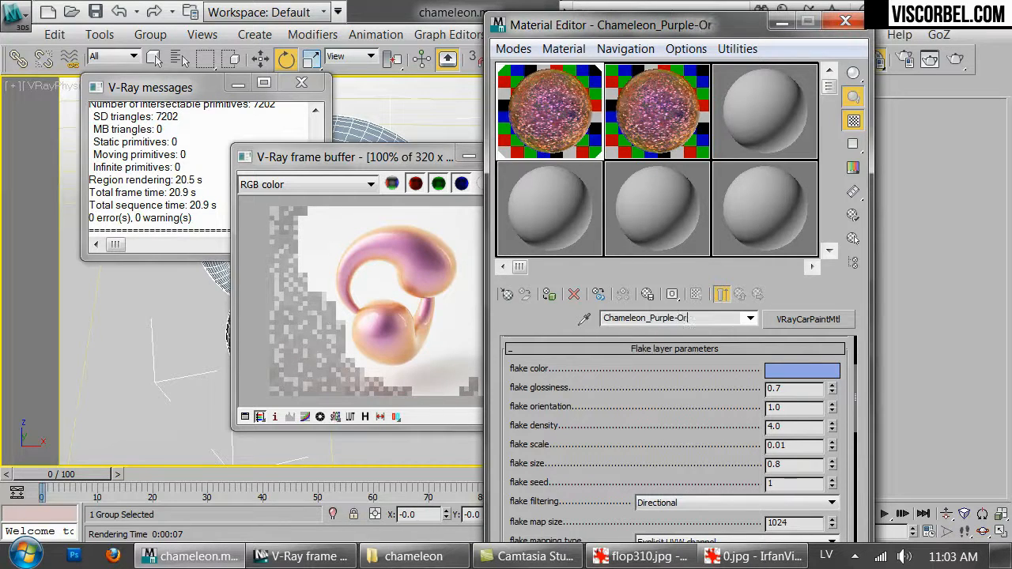
# Rename the copied car paint material in the second slot Chameleon_Green-Purple and close the previous render window
pyautogui.click(682, 85)
pyautogui.click(669, 319)
pyautogui.write('C')
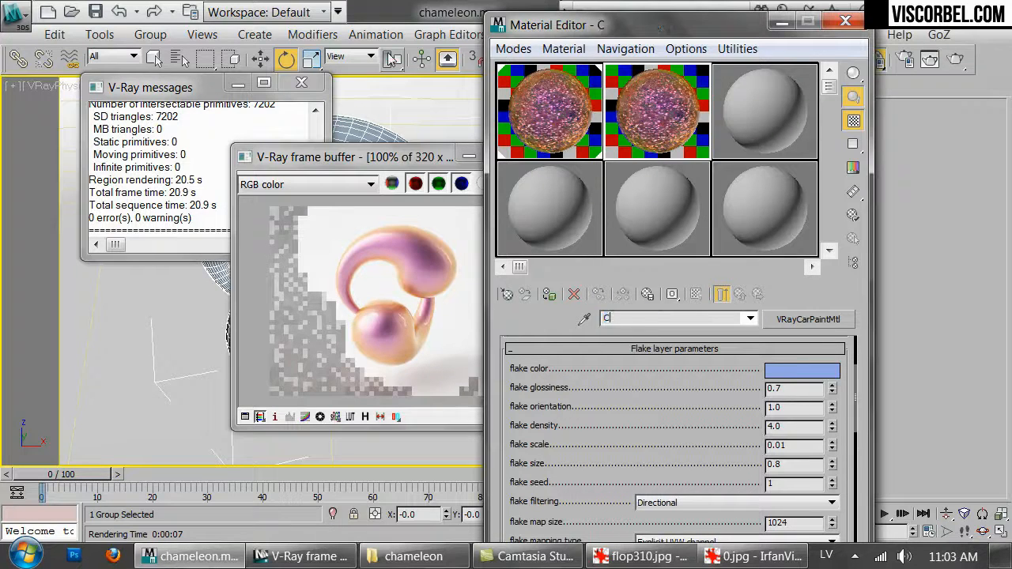
pyautogui.write('hameleo')
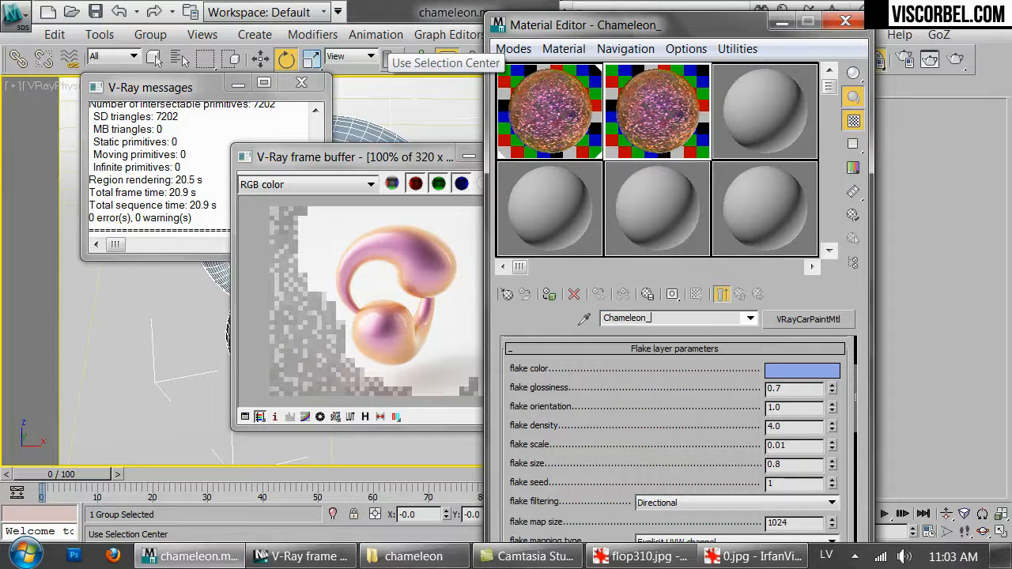
pyautogui.write('n_Gree')
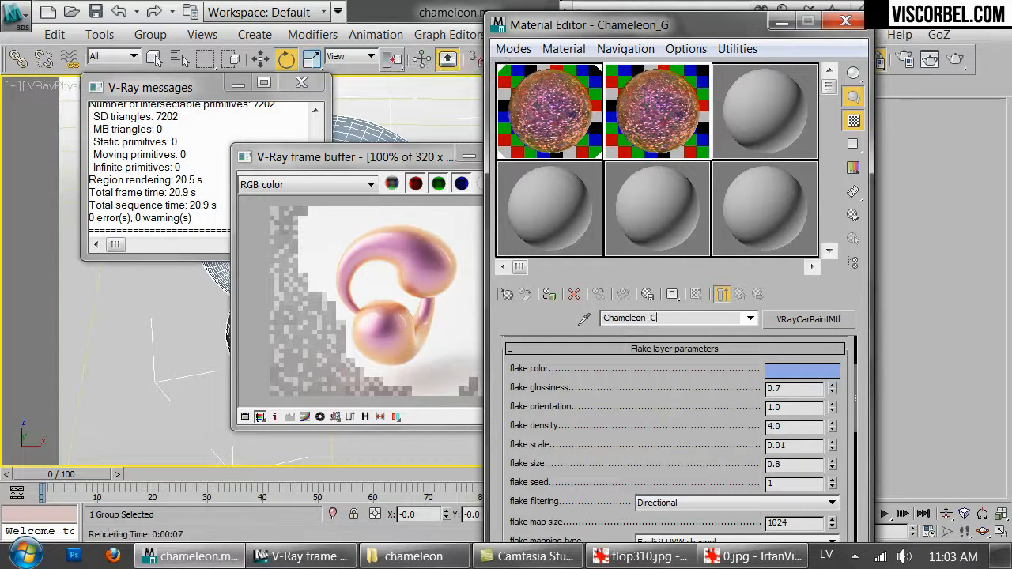
pyautogui.press('BackSpace')
pyautogui.press('BackSpace')
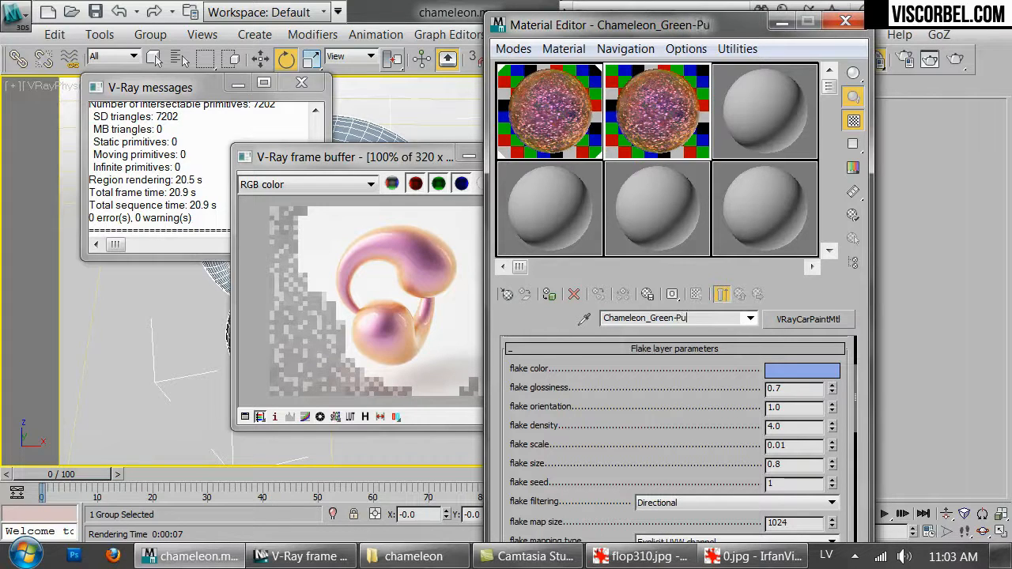
pyautogui.click(378, 399)
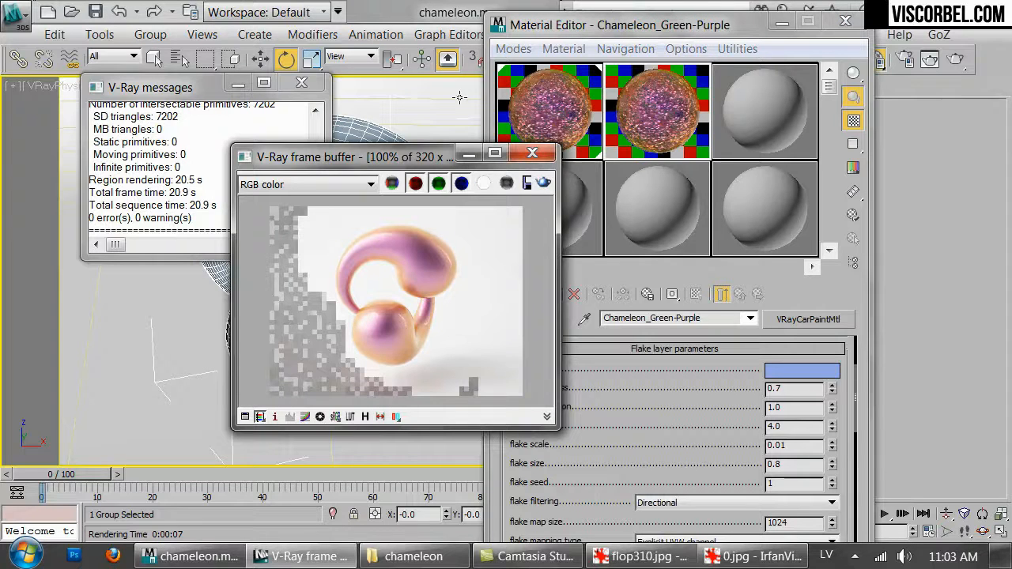
pyautogui.click(532, 152)
# Set the front colour of the base color falloff map to teal green, with hue 114, saturation 230 and value 129
pyautogui.scroll(-10, 630, 415)
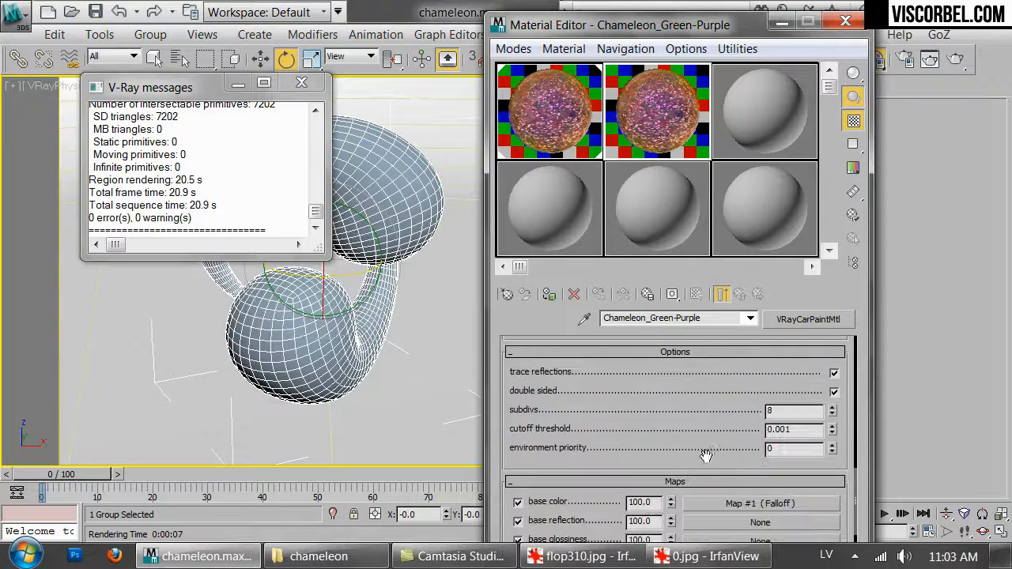
pyautogui.scroll(-5, 706, 456)
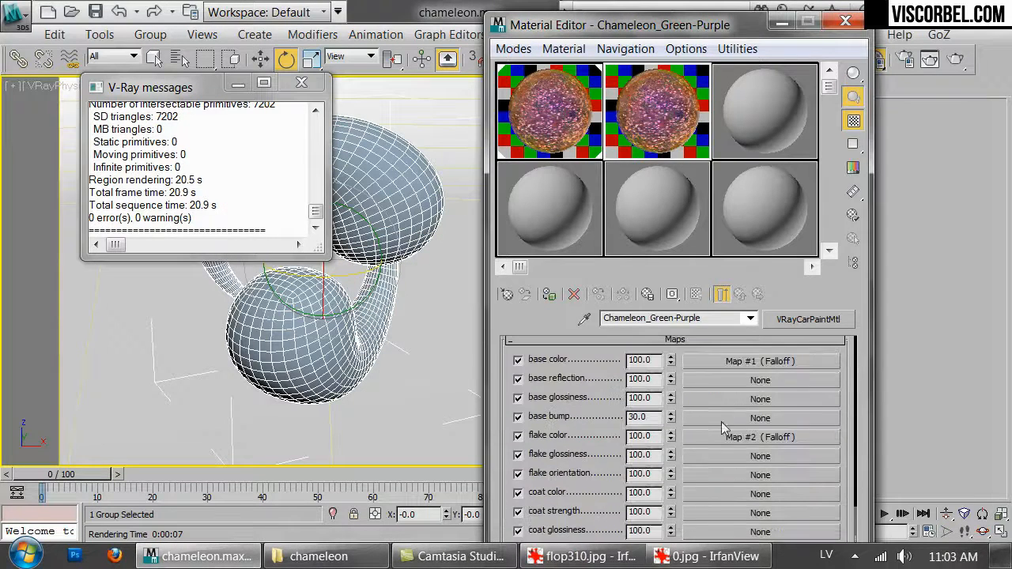
pyautogui.click(732, 362)
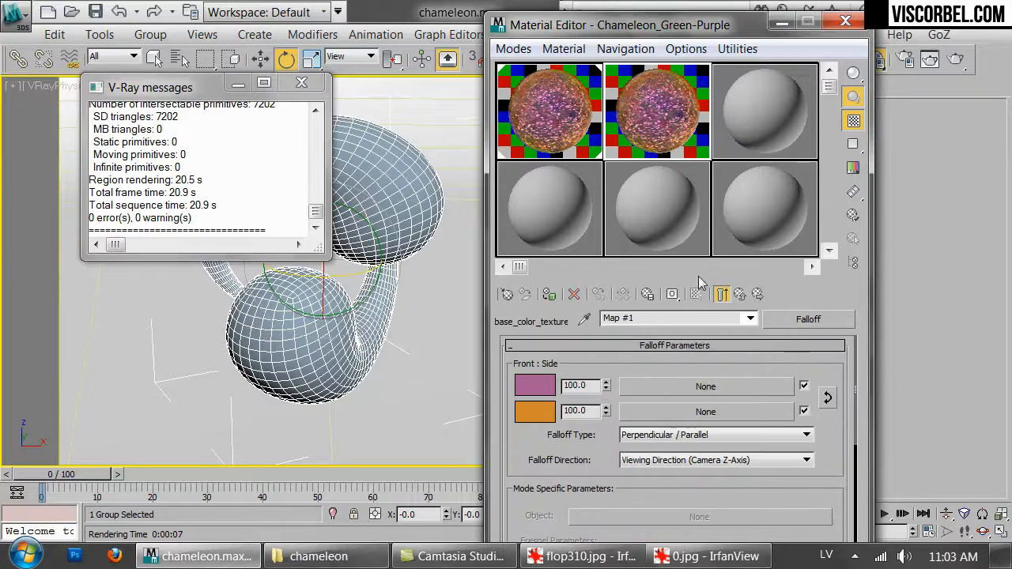
pyautogui.click(530, 386)
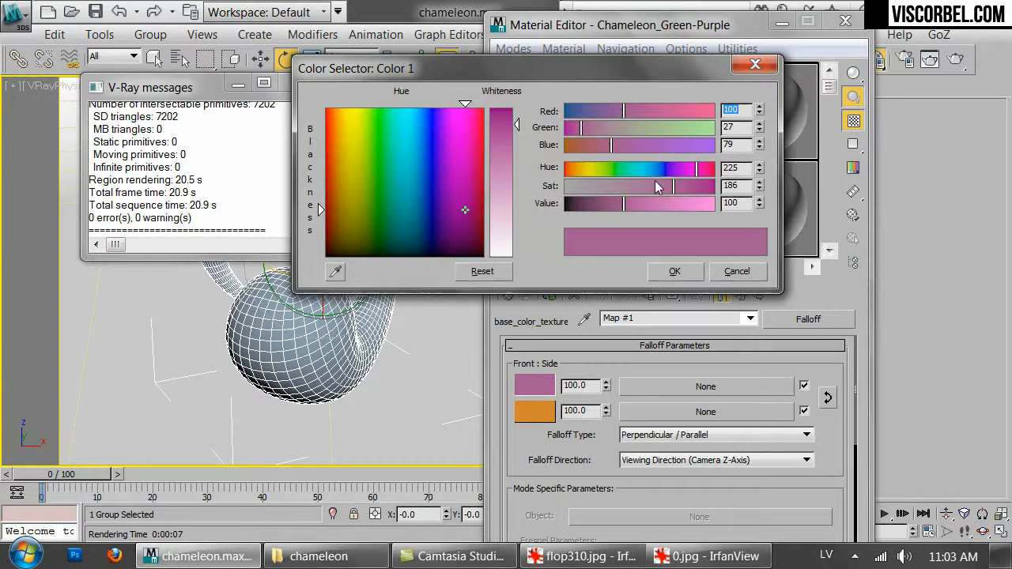
pyautogui.moveTo(597, 168); pyautogui.dragTo(700, 198)
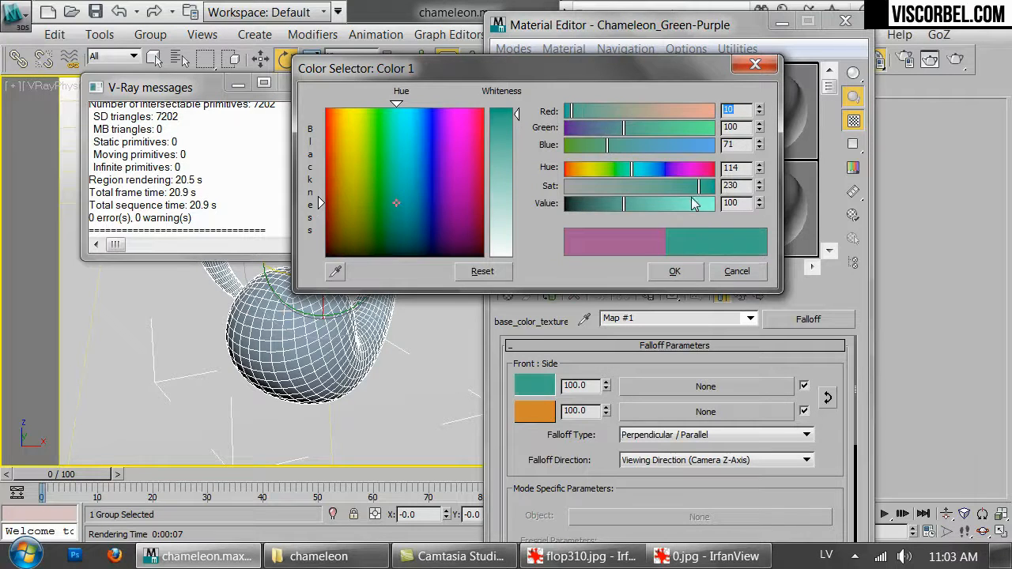
pyautogui.moveTo(624, 203); pyautogui.dragTo(641, 207)
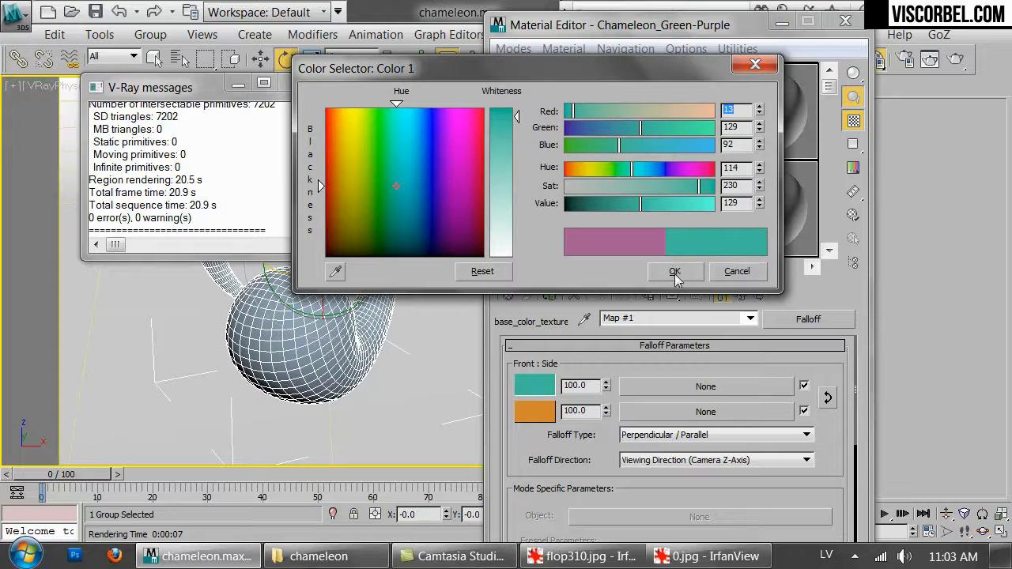
pyautogui.click(674, 271)
# Set the side colour of the base color falloff map to purple, with hue 195, saturation 211 and value 100
pyautogui.click(535, 411)
pyautogui.moveTo(666, 171); pyautogui.dragTo(685, 169)
pyautogui.moveTo(664, 203); pyautogui.dragTo(633, 207)
pyautogui.moveTo(708, 186)
pyautogui.mouseDown()
pyautogui.moveTo(689, 190)
pyautogui.moveTo(680, 171)
pyautogui.mouseUp()
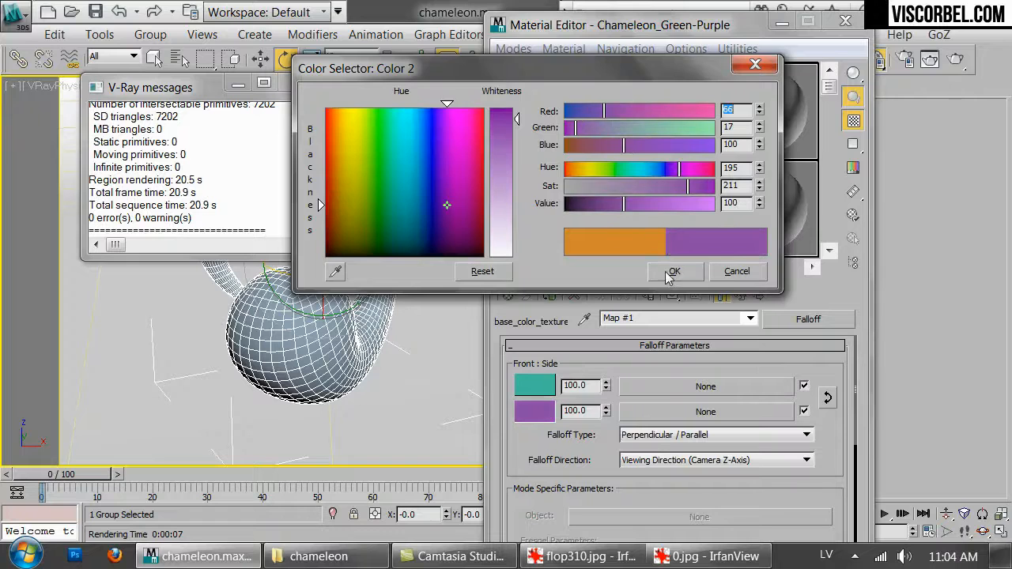
pyautogui.click(672, 270)
# Copy the base color falloff map and paste it over the map used for the flake color
pyautogui.click(740, 294)
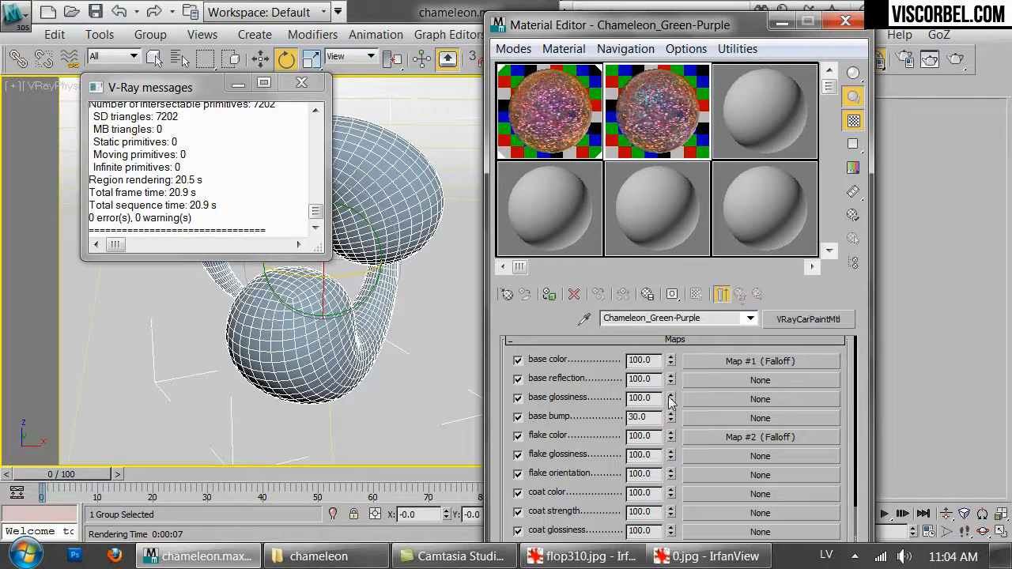
pyautogui.rightClick(729, 373)
pyautogui.click(763, 388)
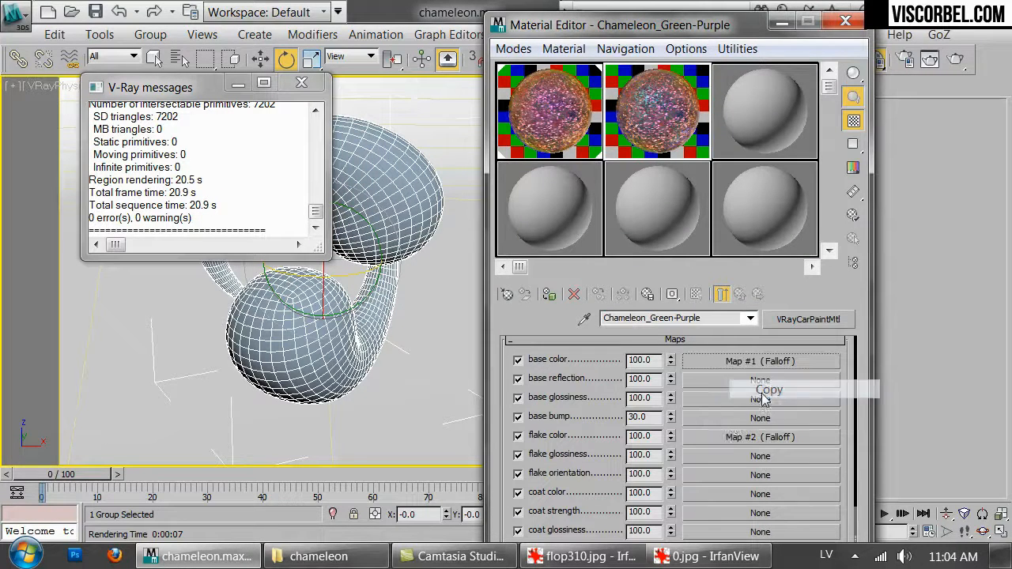
pyautogui.rightClick(734, 439)
pyautogui.click(779, 485)
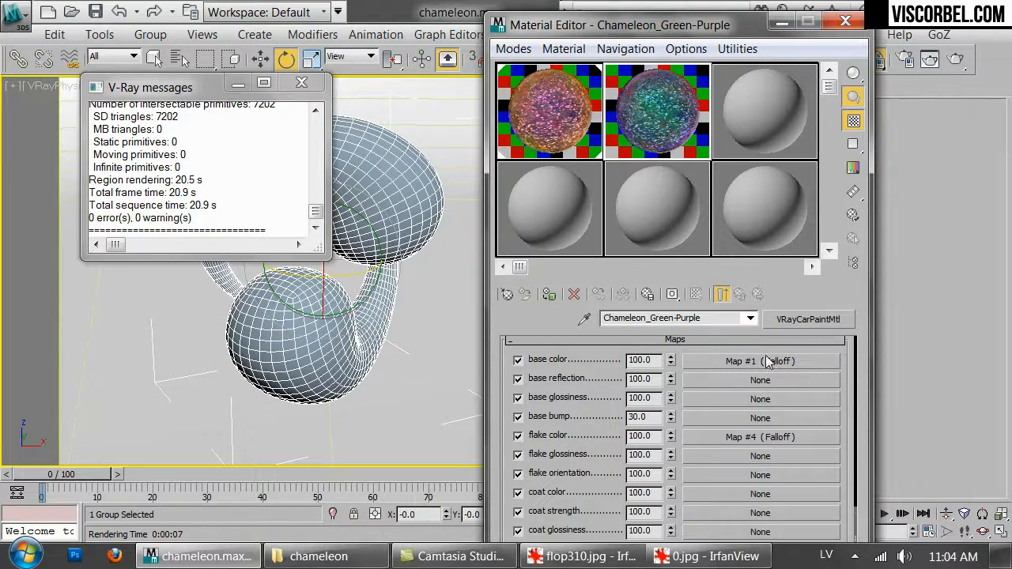
# Brighten the flake color falloff: use a lighter teal for the front and a purple with value 156 for the side
pyautogui.click(726, 437)
pyautogui.click(540, 383)
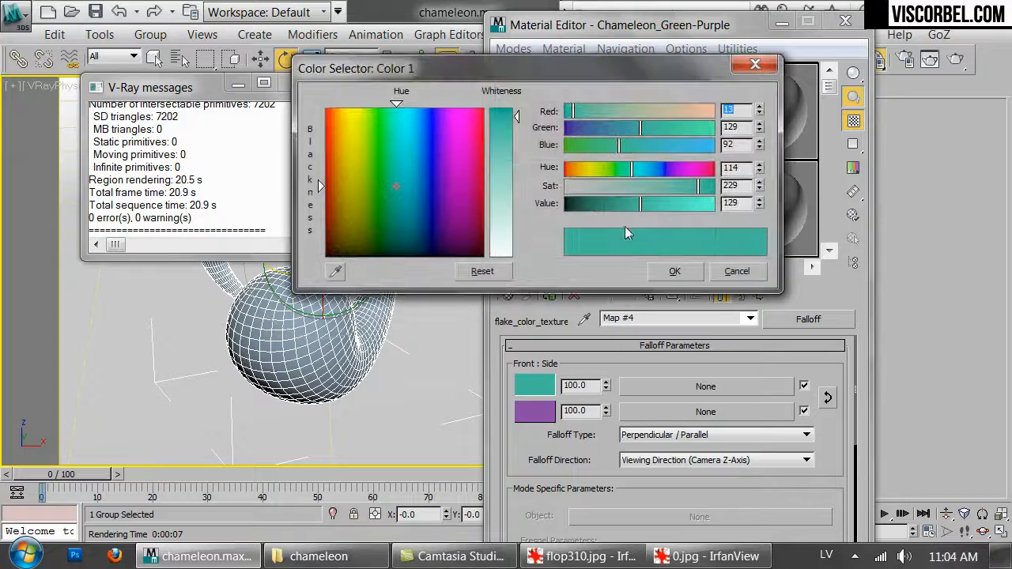
pyautogui.click(676, 268)
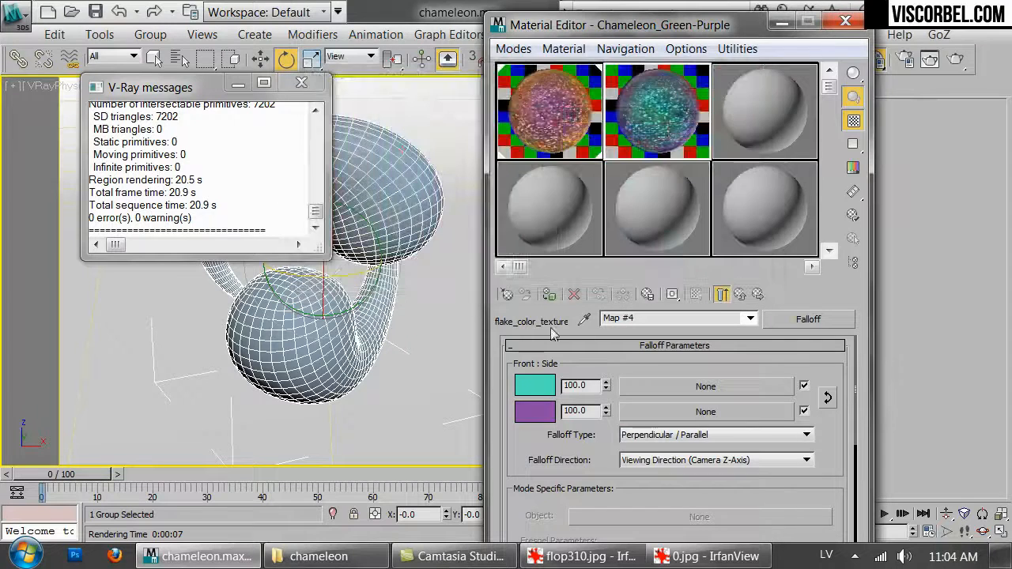
pyautogui.click(534, 410)
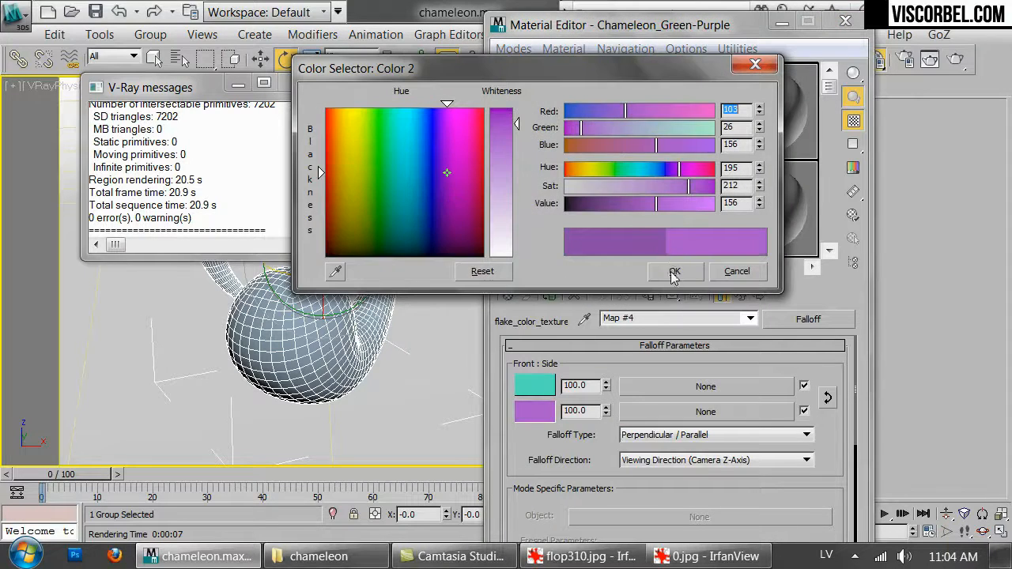
pyautogui.click(674, 270)
# Stop the render just started and assign the Chameleon_Green-Purple material to the selection in the viewport
pyautogui.click(955, 61)
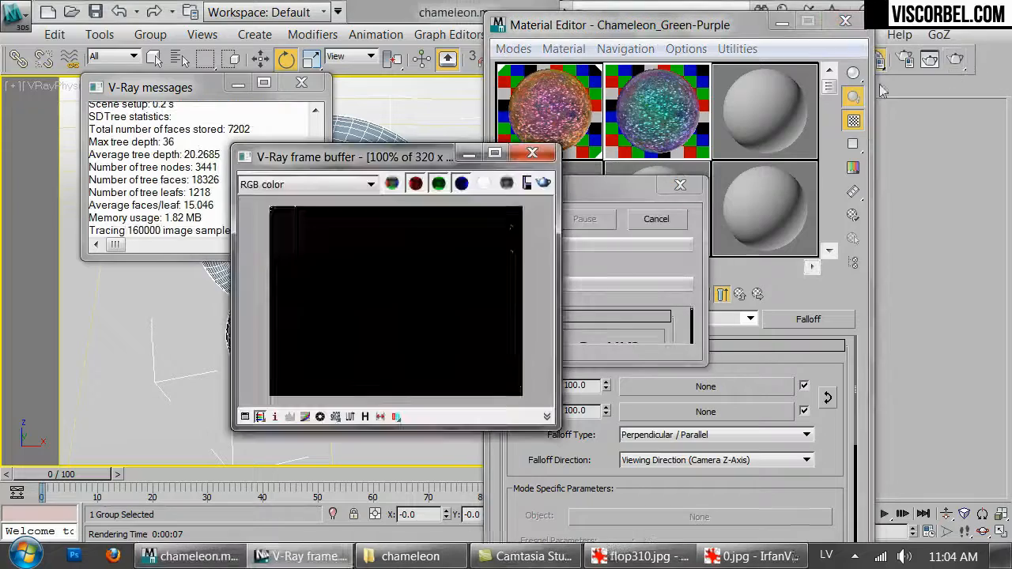
pyautogui.click(526, 155)
pyautogui.moveTo(637, 129); pyautogui.dragTo(398, 181)
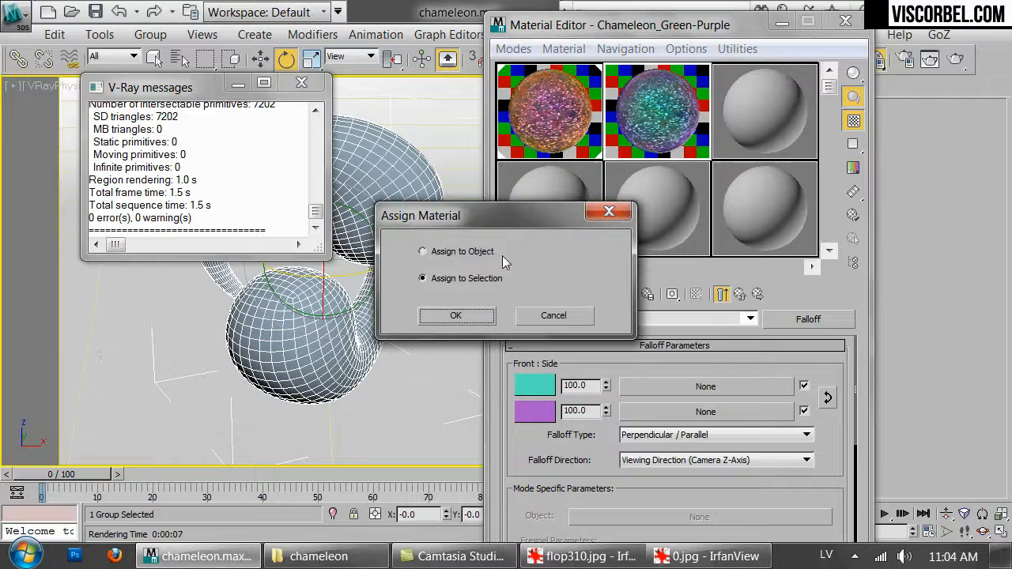
pyautogui.click(456, 315)
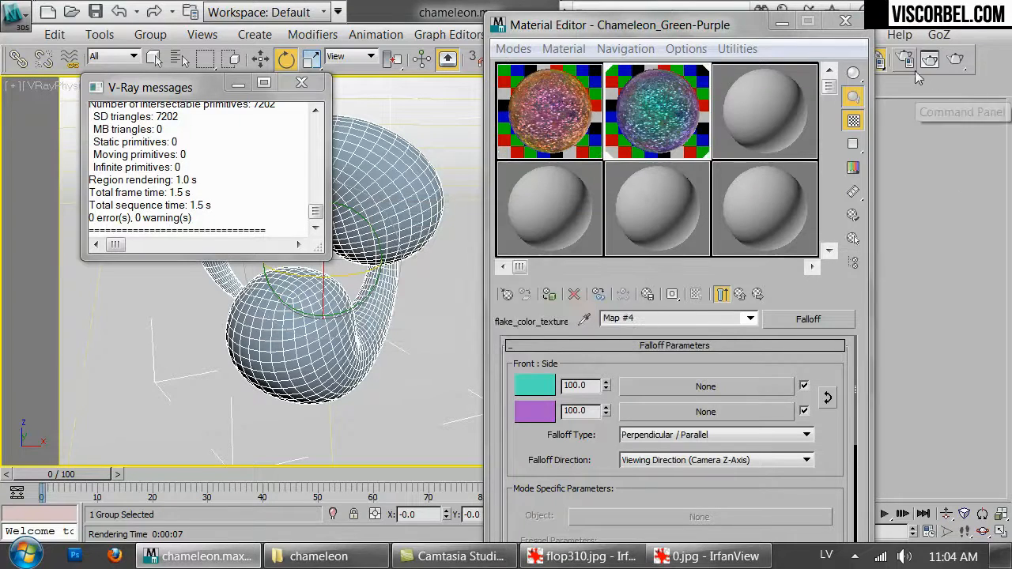
# Run a test render of the green-purple paint, stop it and compare its colours with the reference photo 0.jpg
pyautogui.click(956, 61)
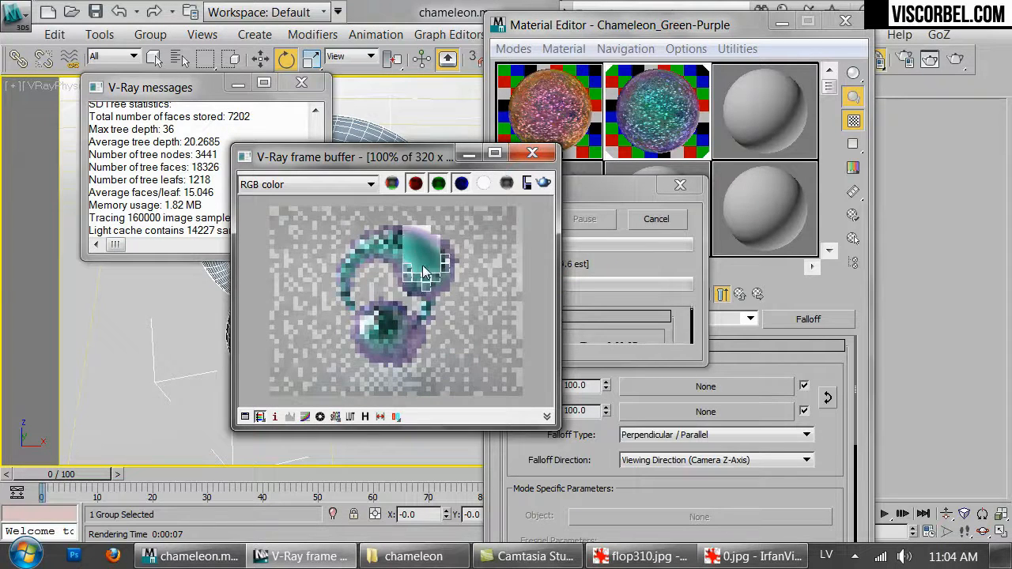
pyautogui.click(647, 225)
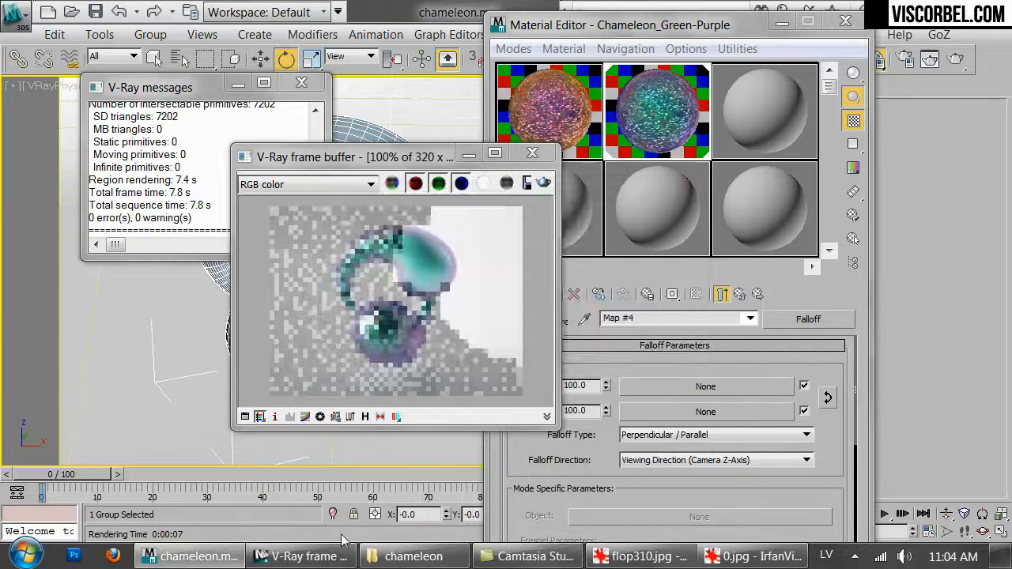
pyautogui.click(723, 294)
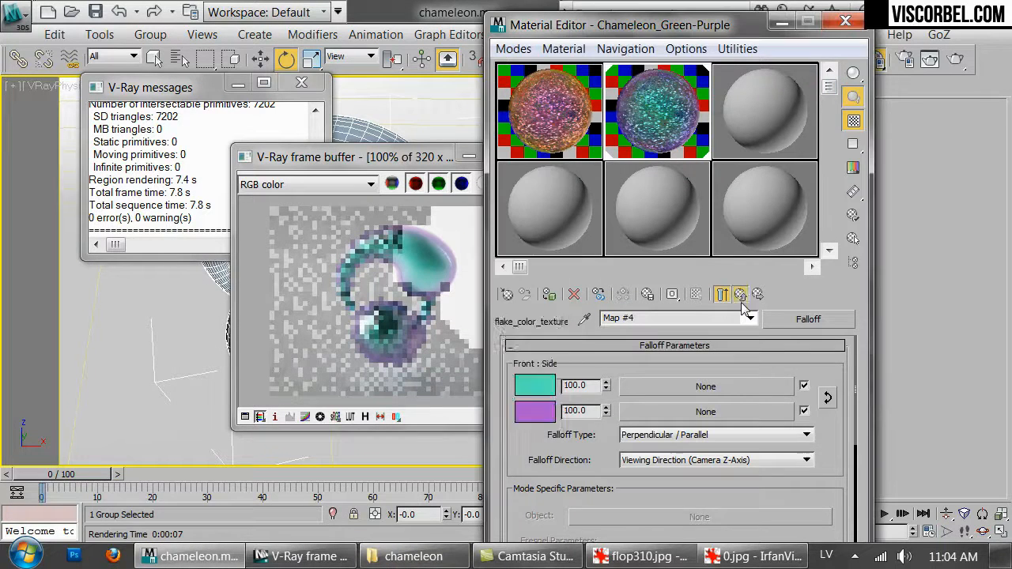
pyautogui.click(747, 556)
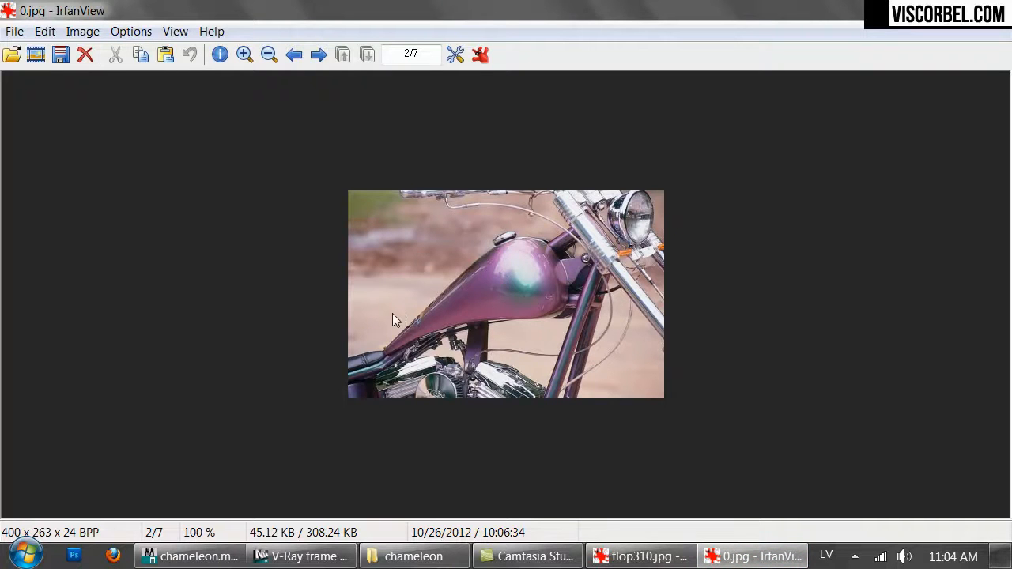
pyautogui.moveTo(300, 557)
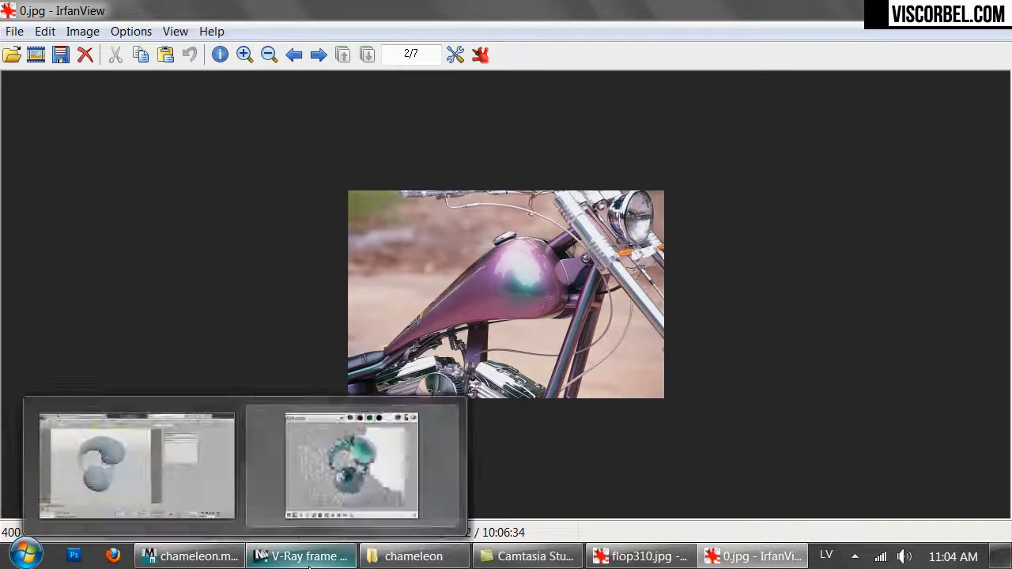
pyautogui.click(350, 464)
# Steepen the start of the base color falloff's mix curve so the side colour takes over much sooner
pyautogui.click(773, 361)
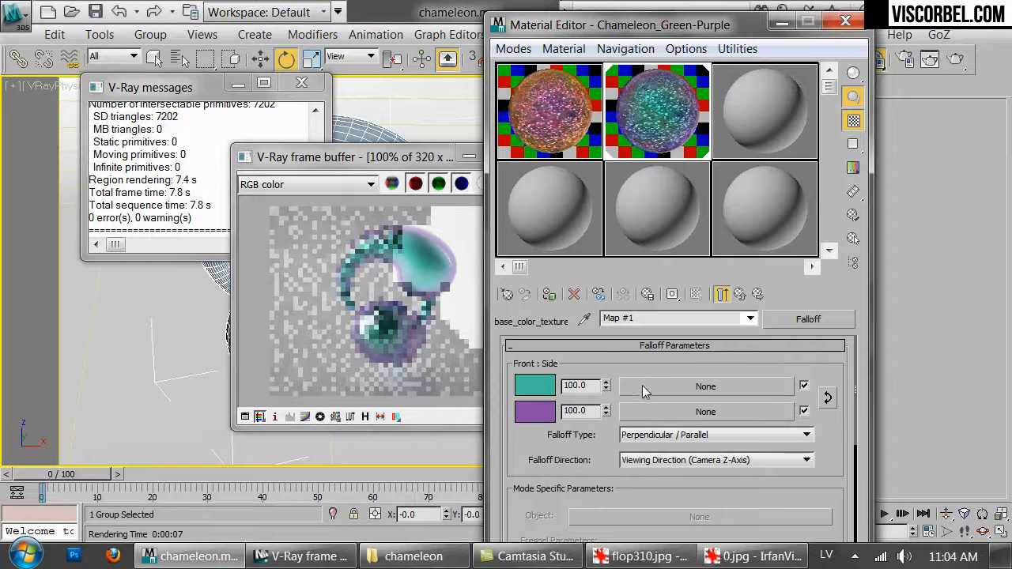
pyautogui.scroll(-5, 707, 336)
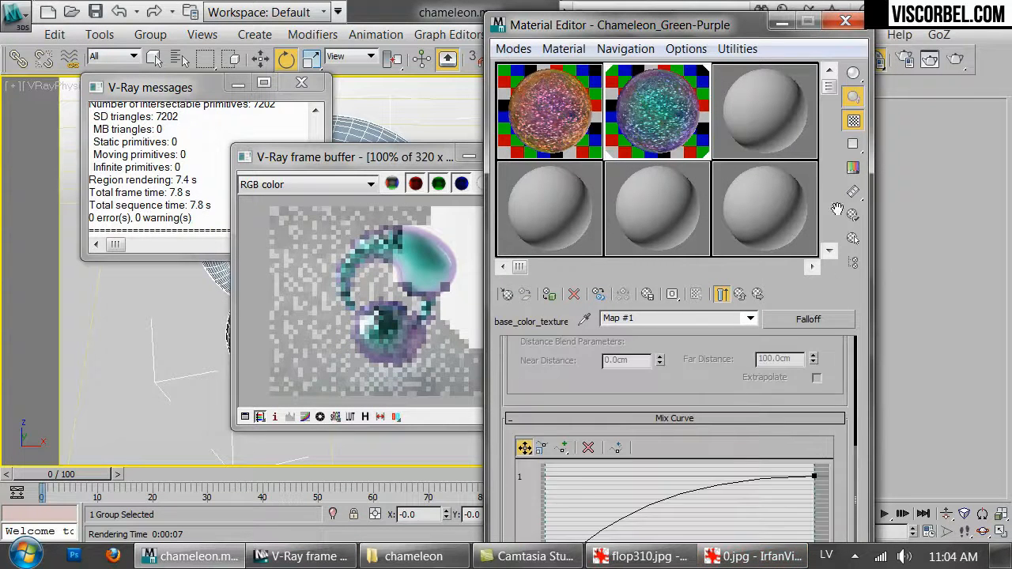
pyautogui.moveTo(580, 499); pyautogui.dragTo(531, 434)
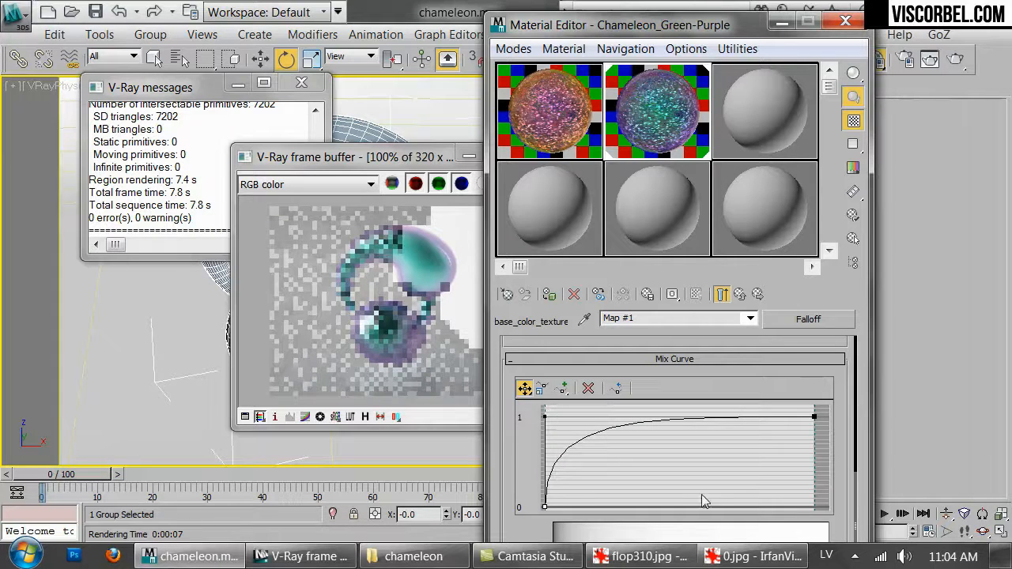
pyautogui.moveTo(838, 385); pyautogui.dragTo(798, 244)
# Reshape the flake color falloff's mix curve to the same steep initial rise as the base color curve
pyautogui.click(743, 296)
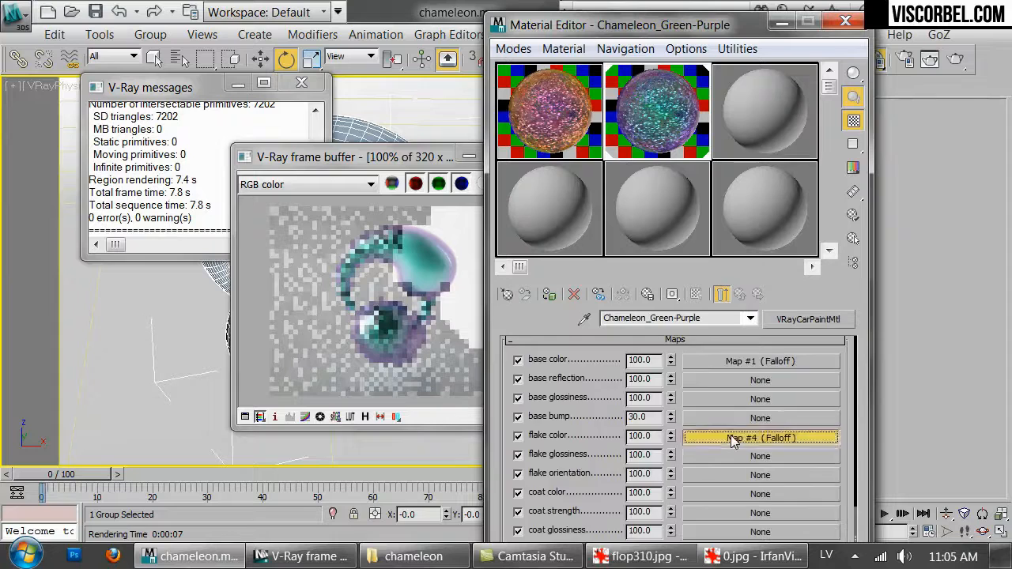
pyautogui.click(723, 436)
pyautogui.scroll(-6, 558, 467)
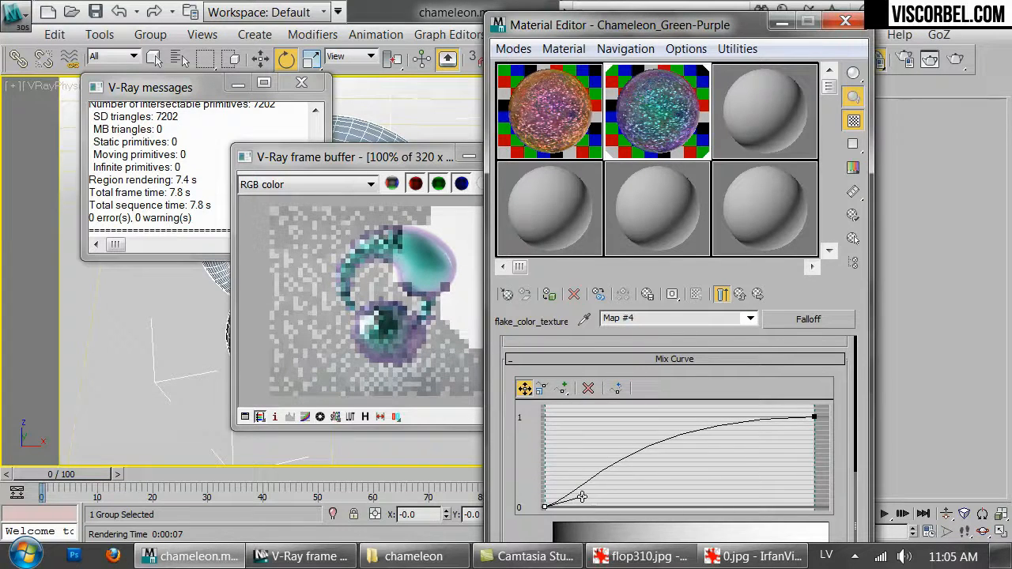
pyautogui.moveTo(581, 497); pyautogui.dragTo(546, 423)
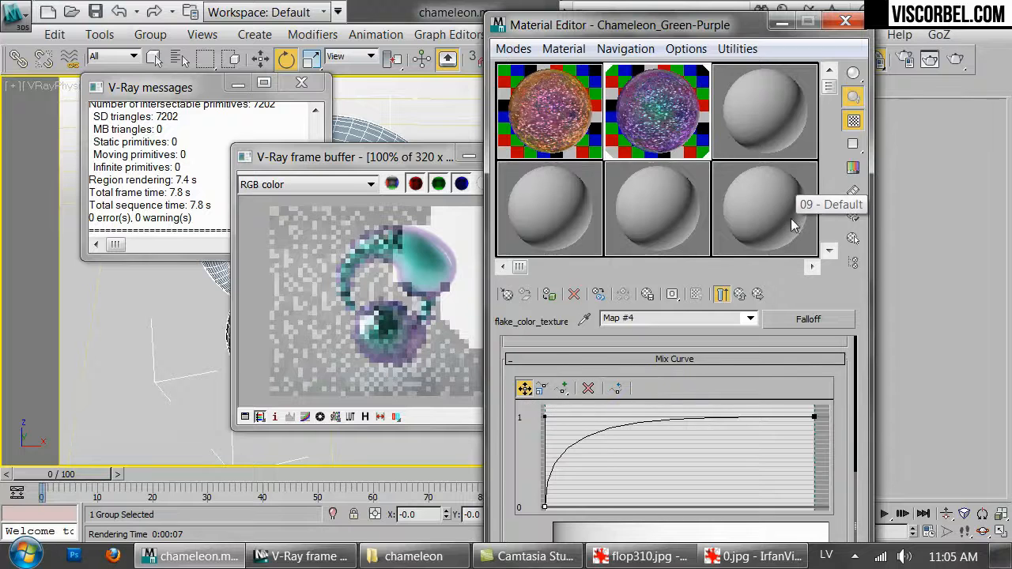
# Run another test render to check the green-to-purple transition and stop it once the object's colours show
pyautogui.click(386, 255)
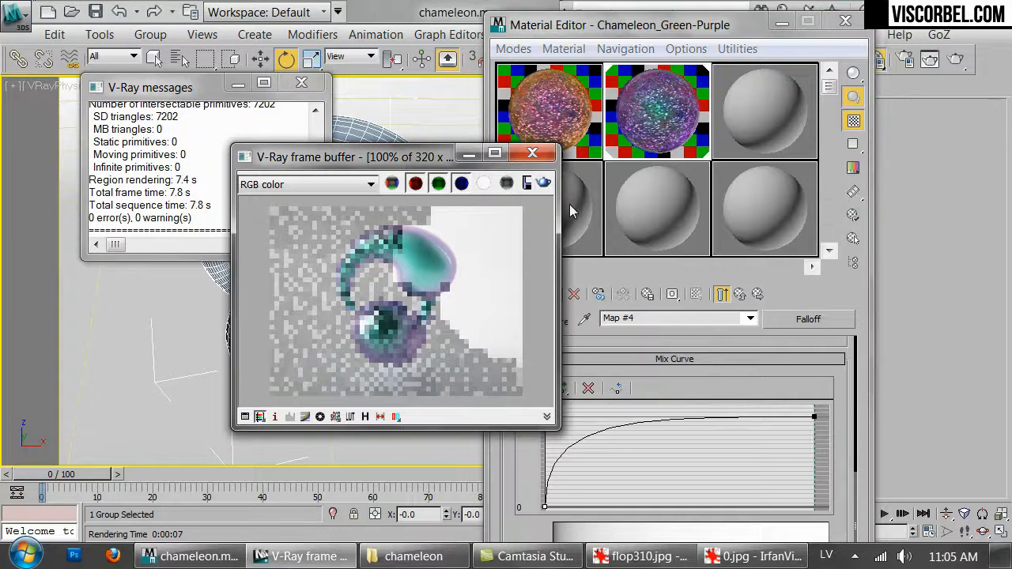
pyautogui.hotkey('shift', 'q')
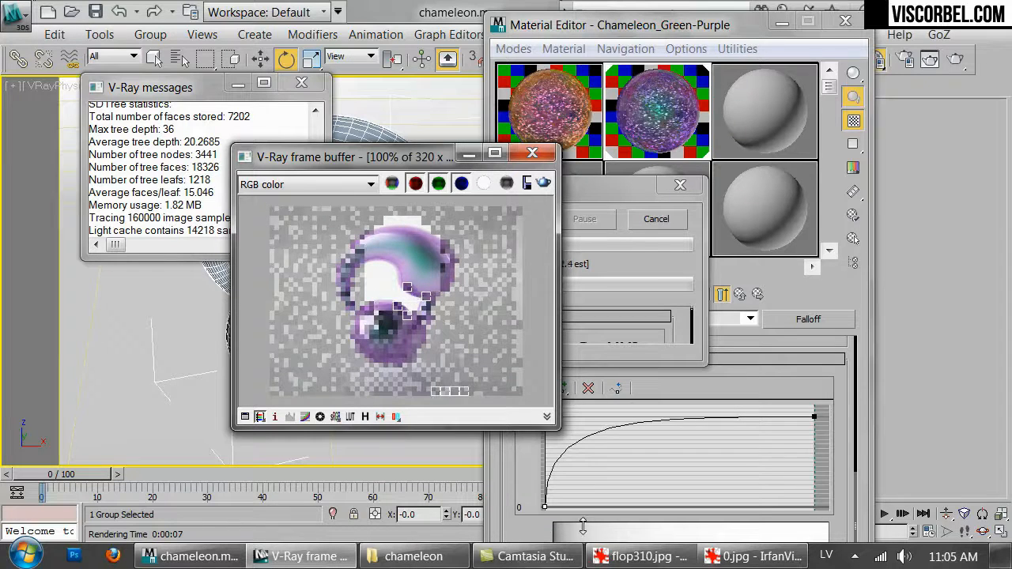
pyautogui.moveTo(755, 557)
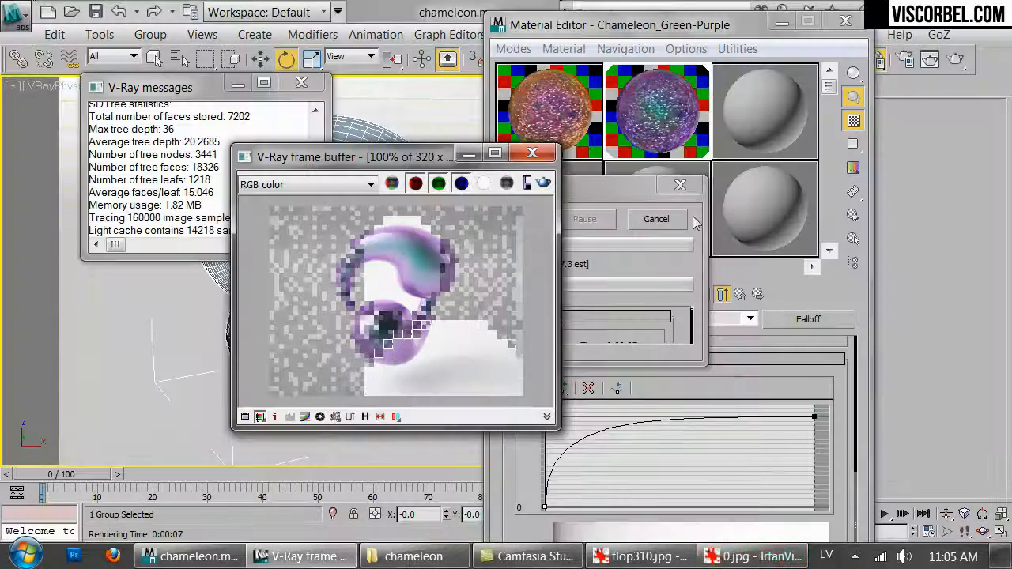
pyautogui.click(656, 219)
# Shift the flake color falloff's side colour to a pinker purple with hue 203 and saturation 190
pyautogui.scroll(5, 843, 384)
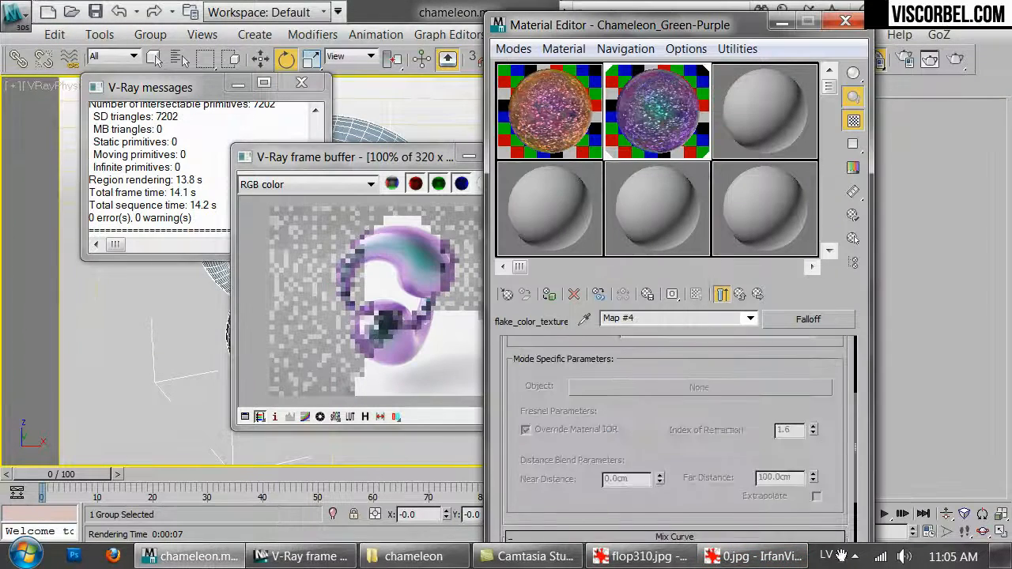
pyautogui.click(534, 411)
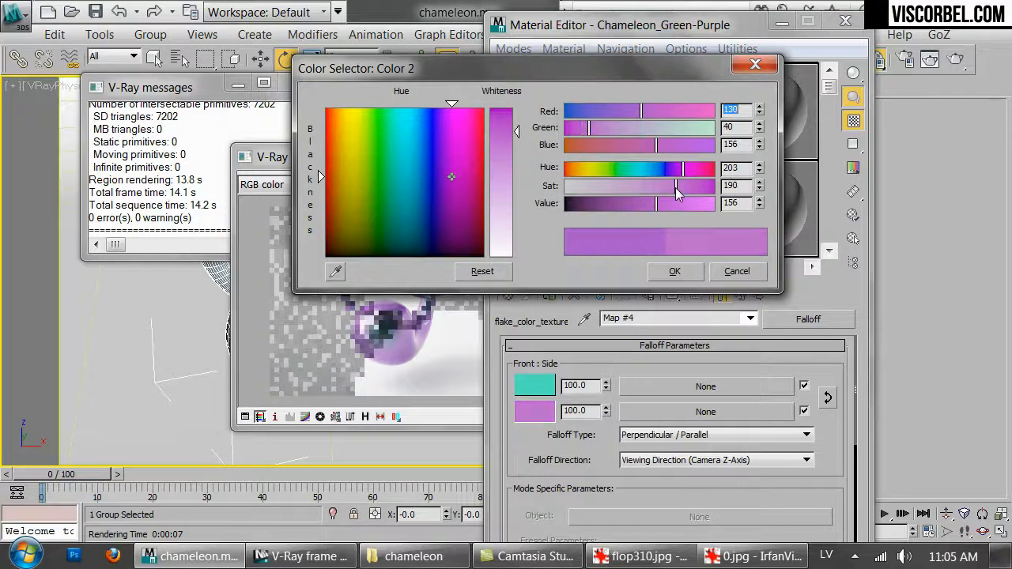
pyautogui.click(674, 271)
# Shift the base color falloff's side colour to a pinker purple with hue 205 and saturation 195
pyautogui.click(740, 294)
pyautogui.scroll(-1, 726, 368)
pyautogui.click(678, 341)
pyautogui.click(535, 411)
pyautogui.moveTo(674, 169); pyautogui.dragTo(680, 190)
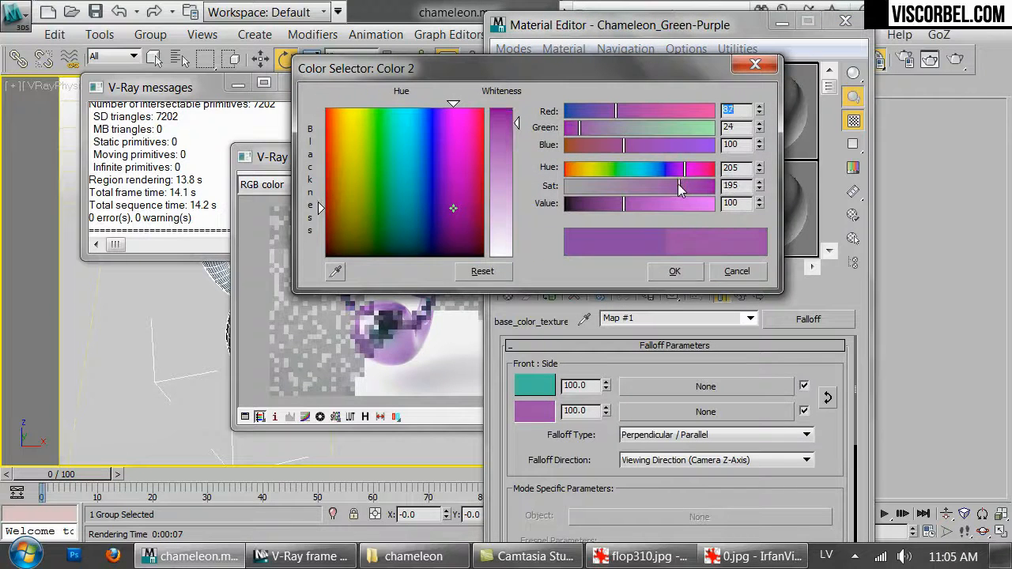
pyautogui.click(669, 271)
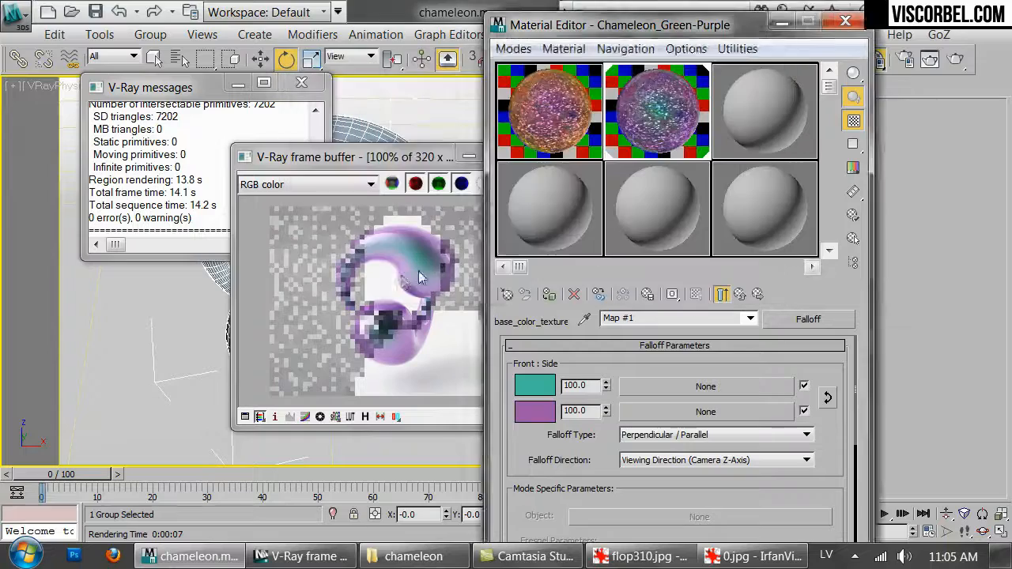
# Render the scene again to check the pinker purple of the paint
pyautogui.click(479, 258)
pyautogui.click(543, 183)
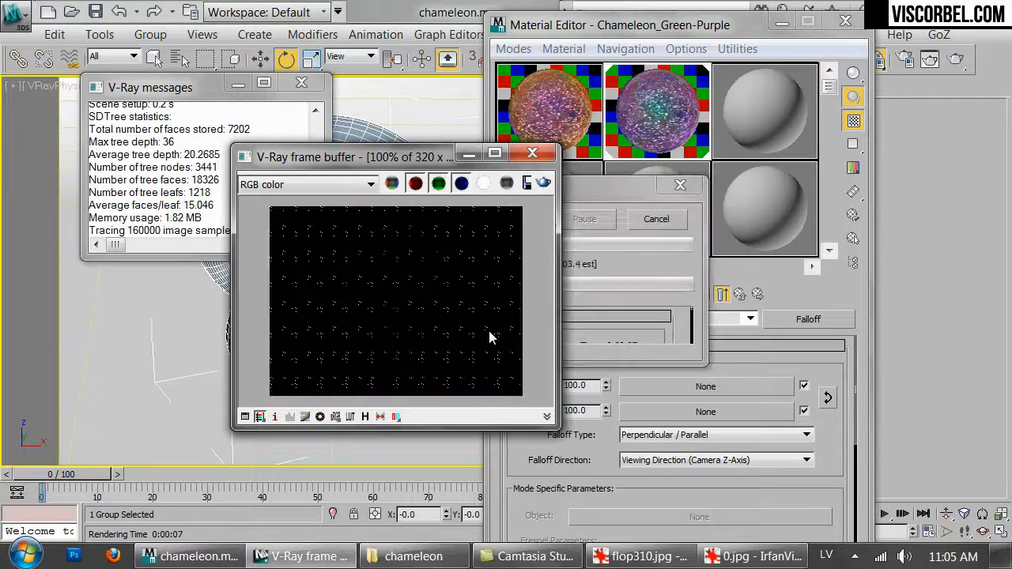